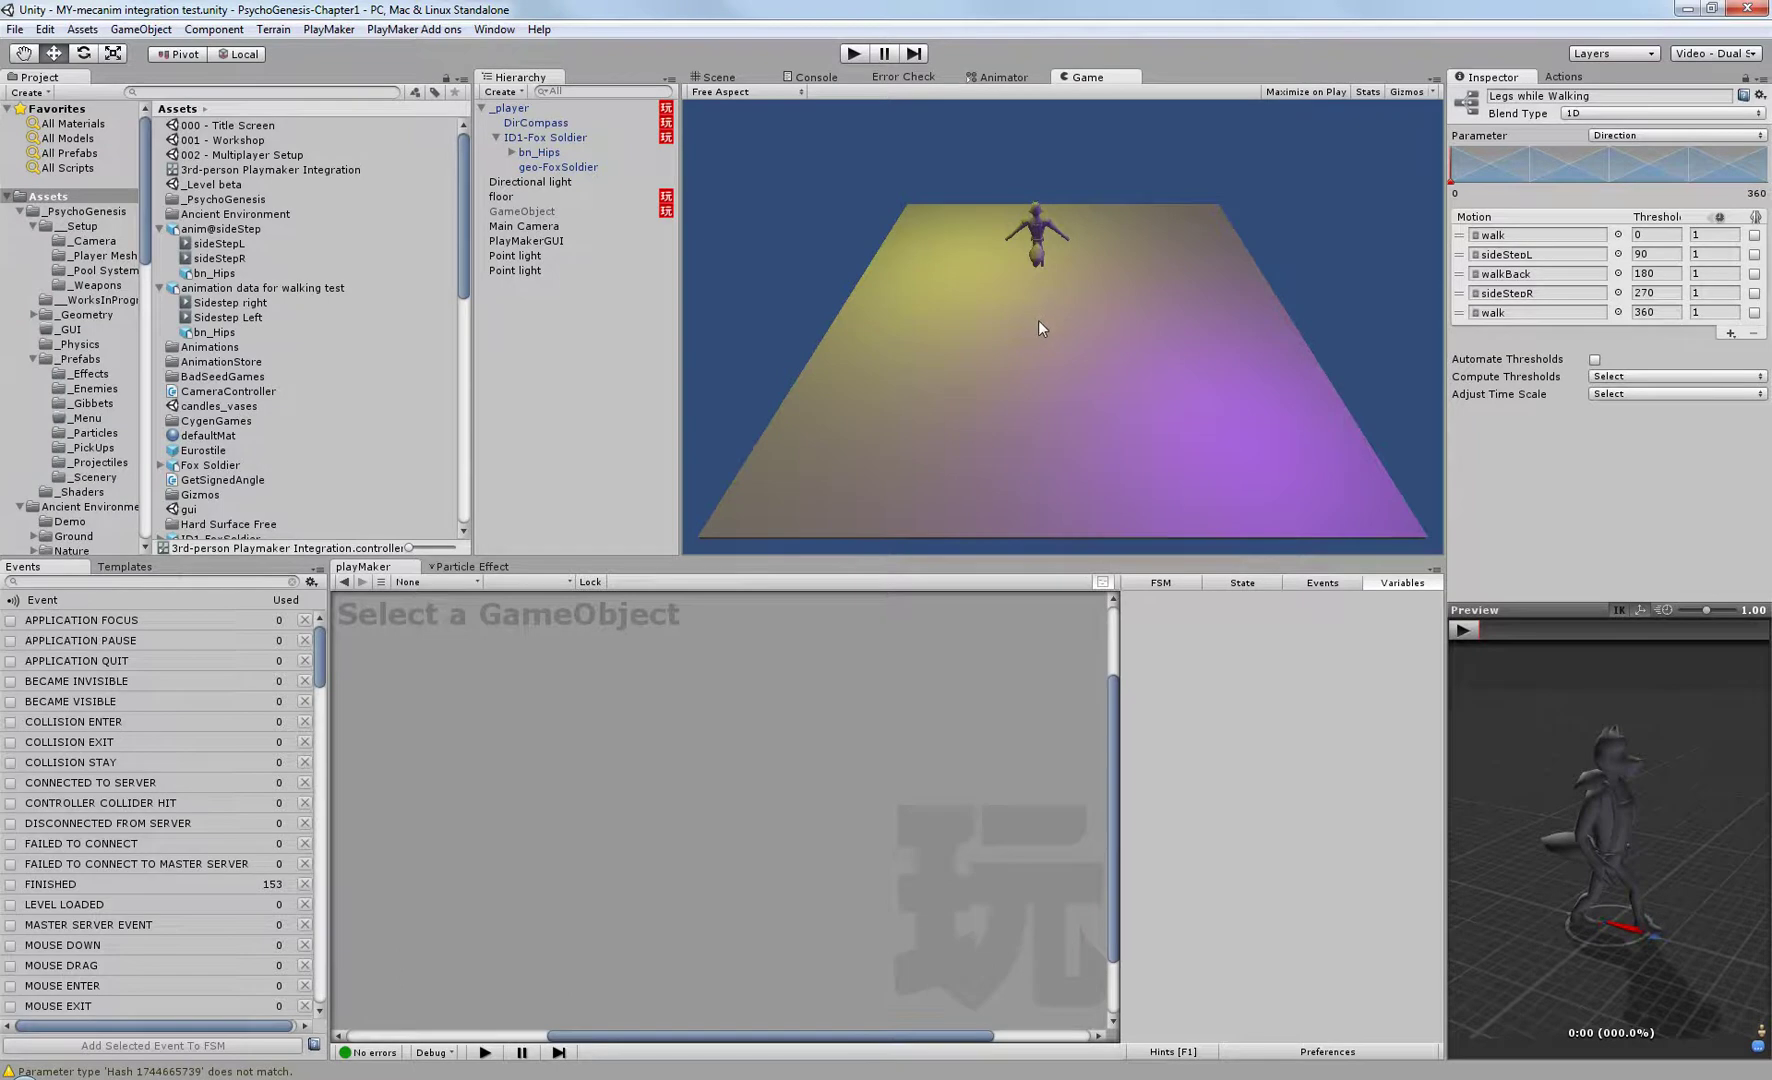
Orbit, pan and zoom around the Fox Soldier in the Scene view, then return to the Game view.
click(713, 79)
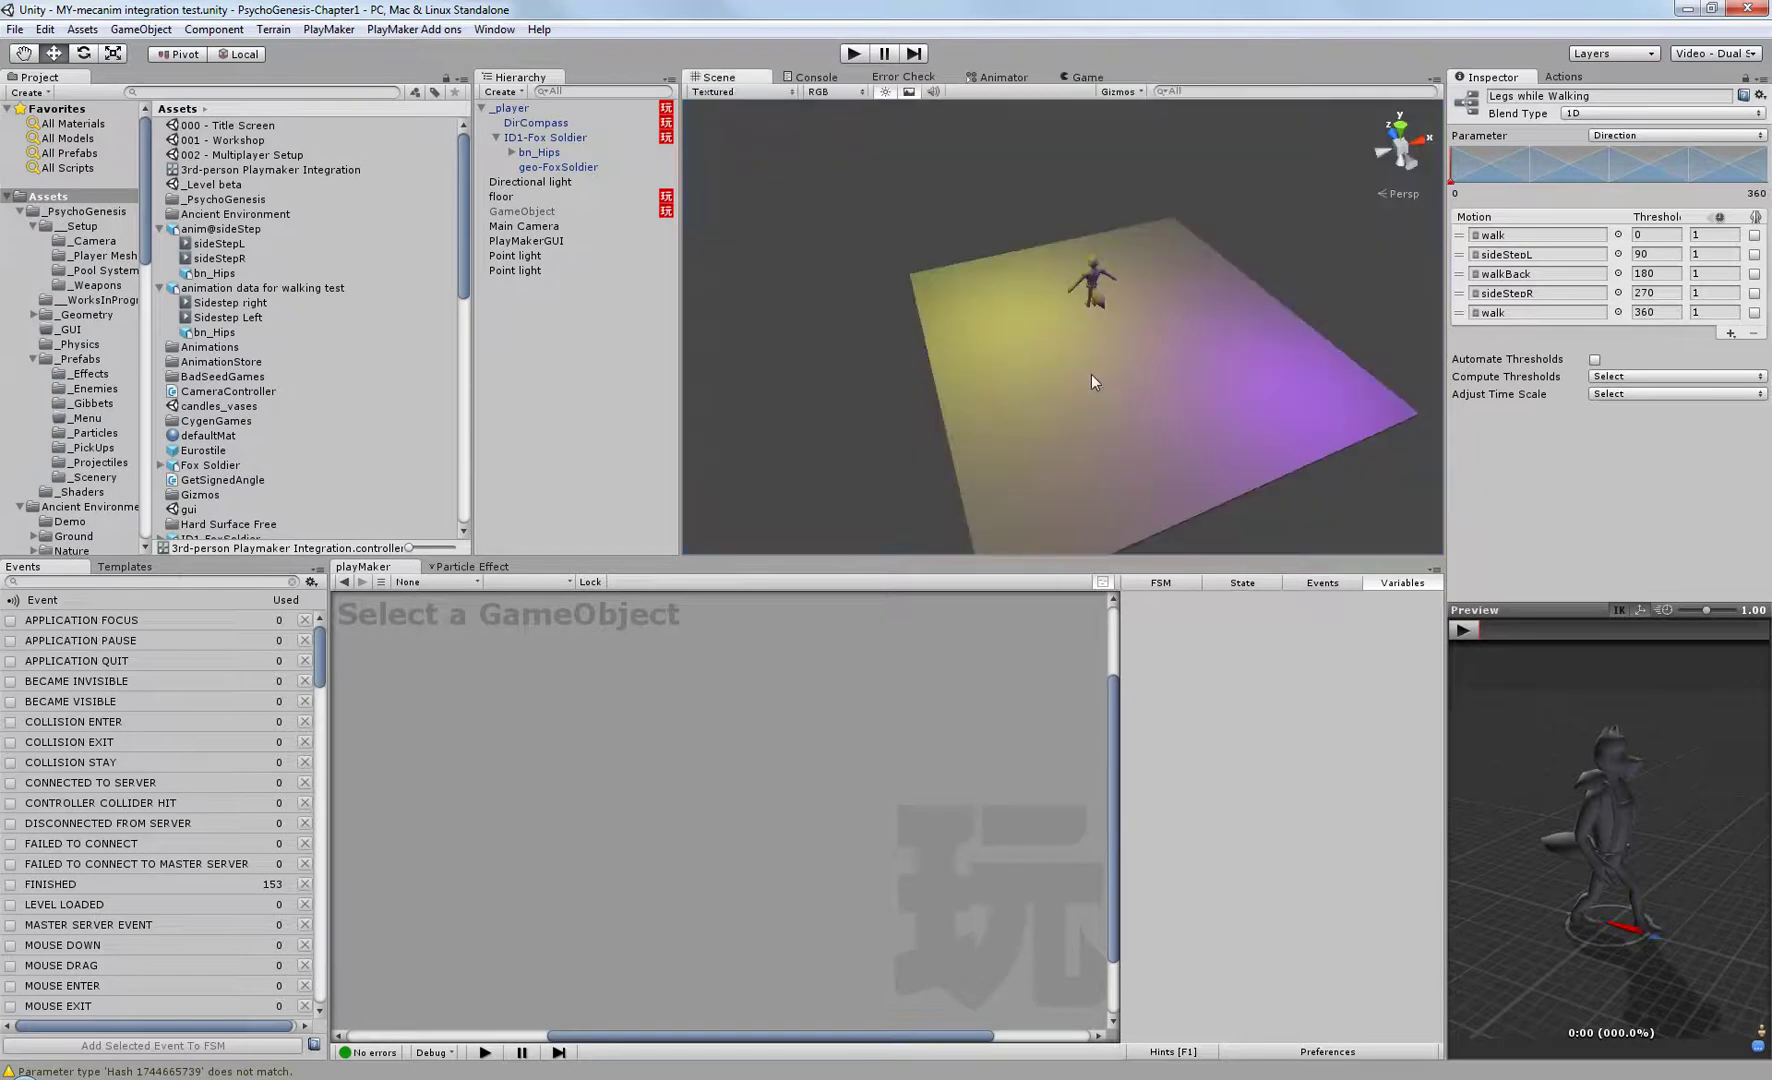
alt+drag(1068, 360, 886, 384)
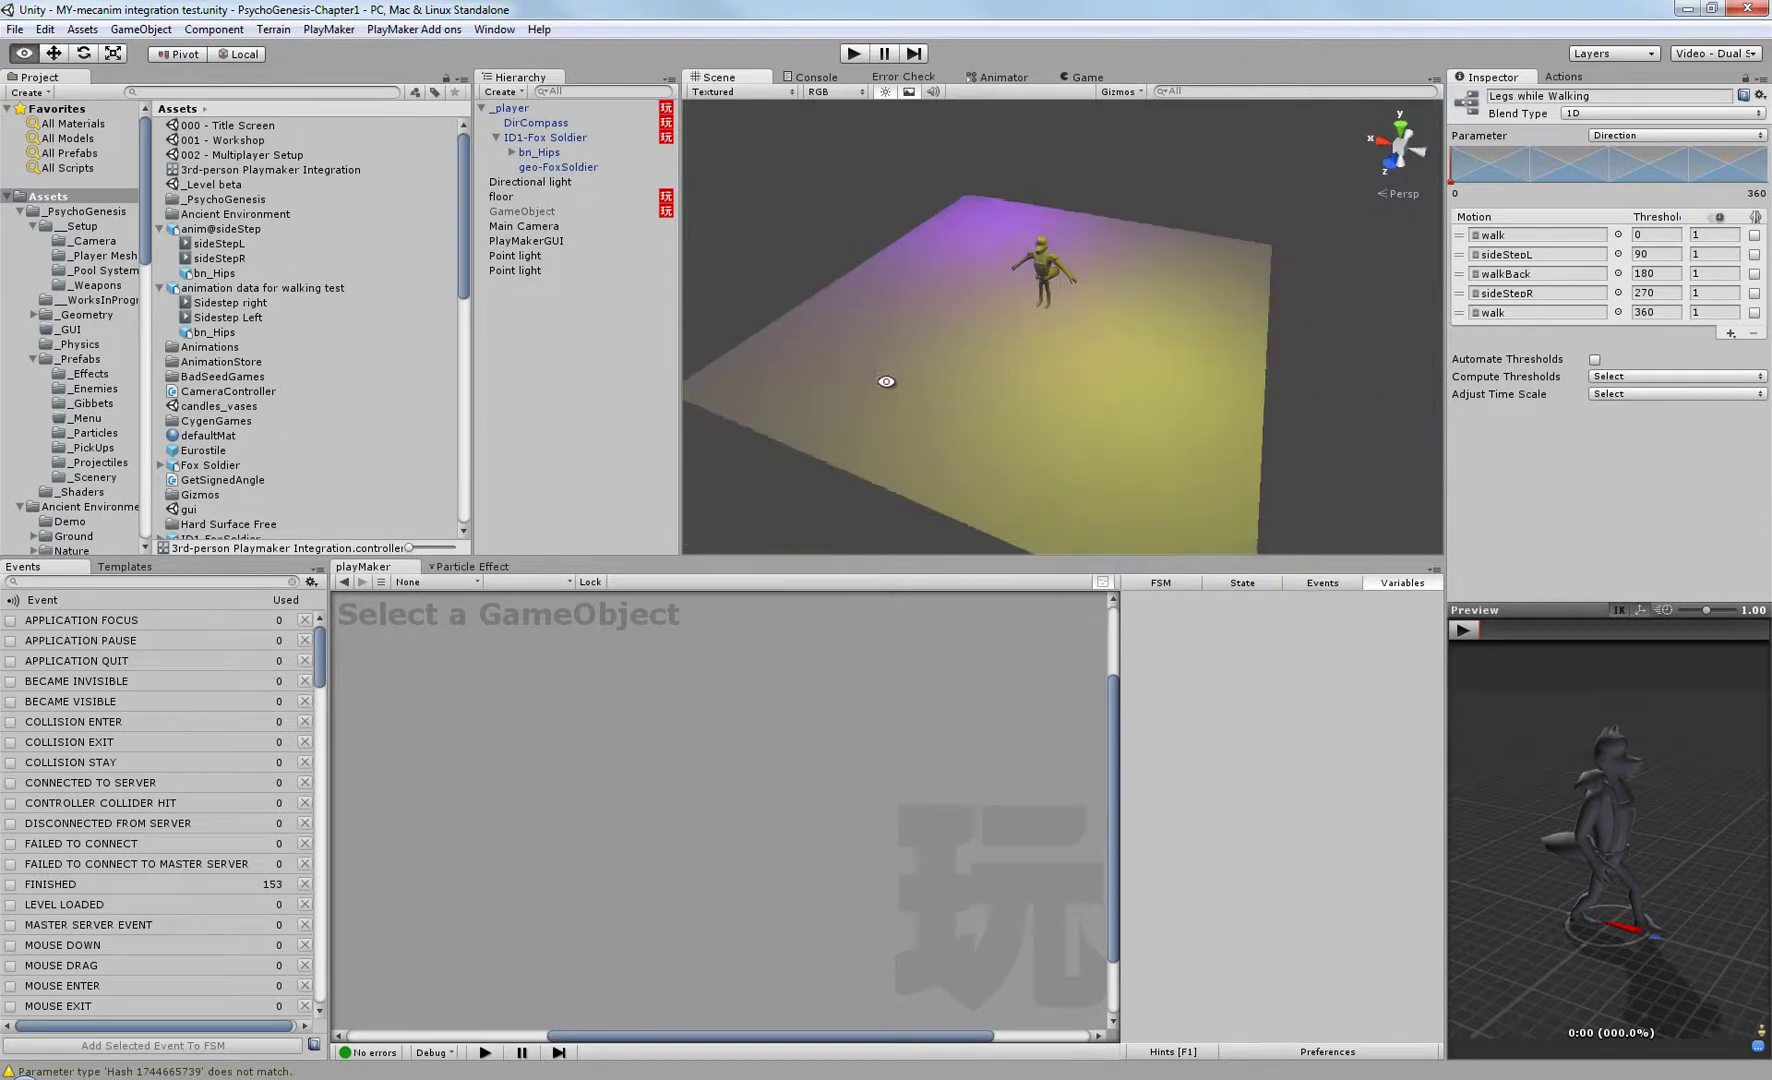
alt+drag(1127, 332, 1068, 318)
scroll(1110, 375, up, 3)
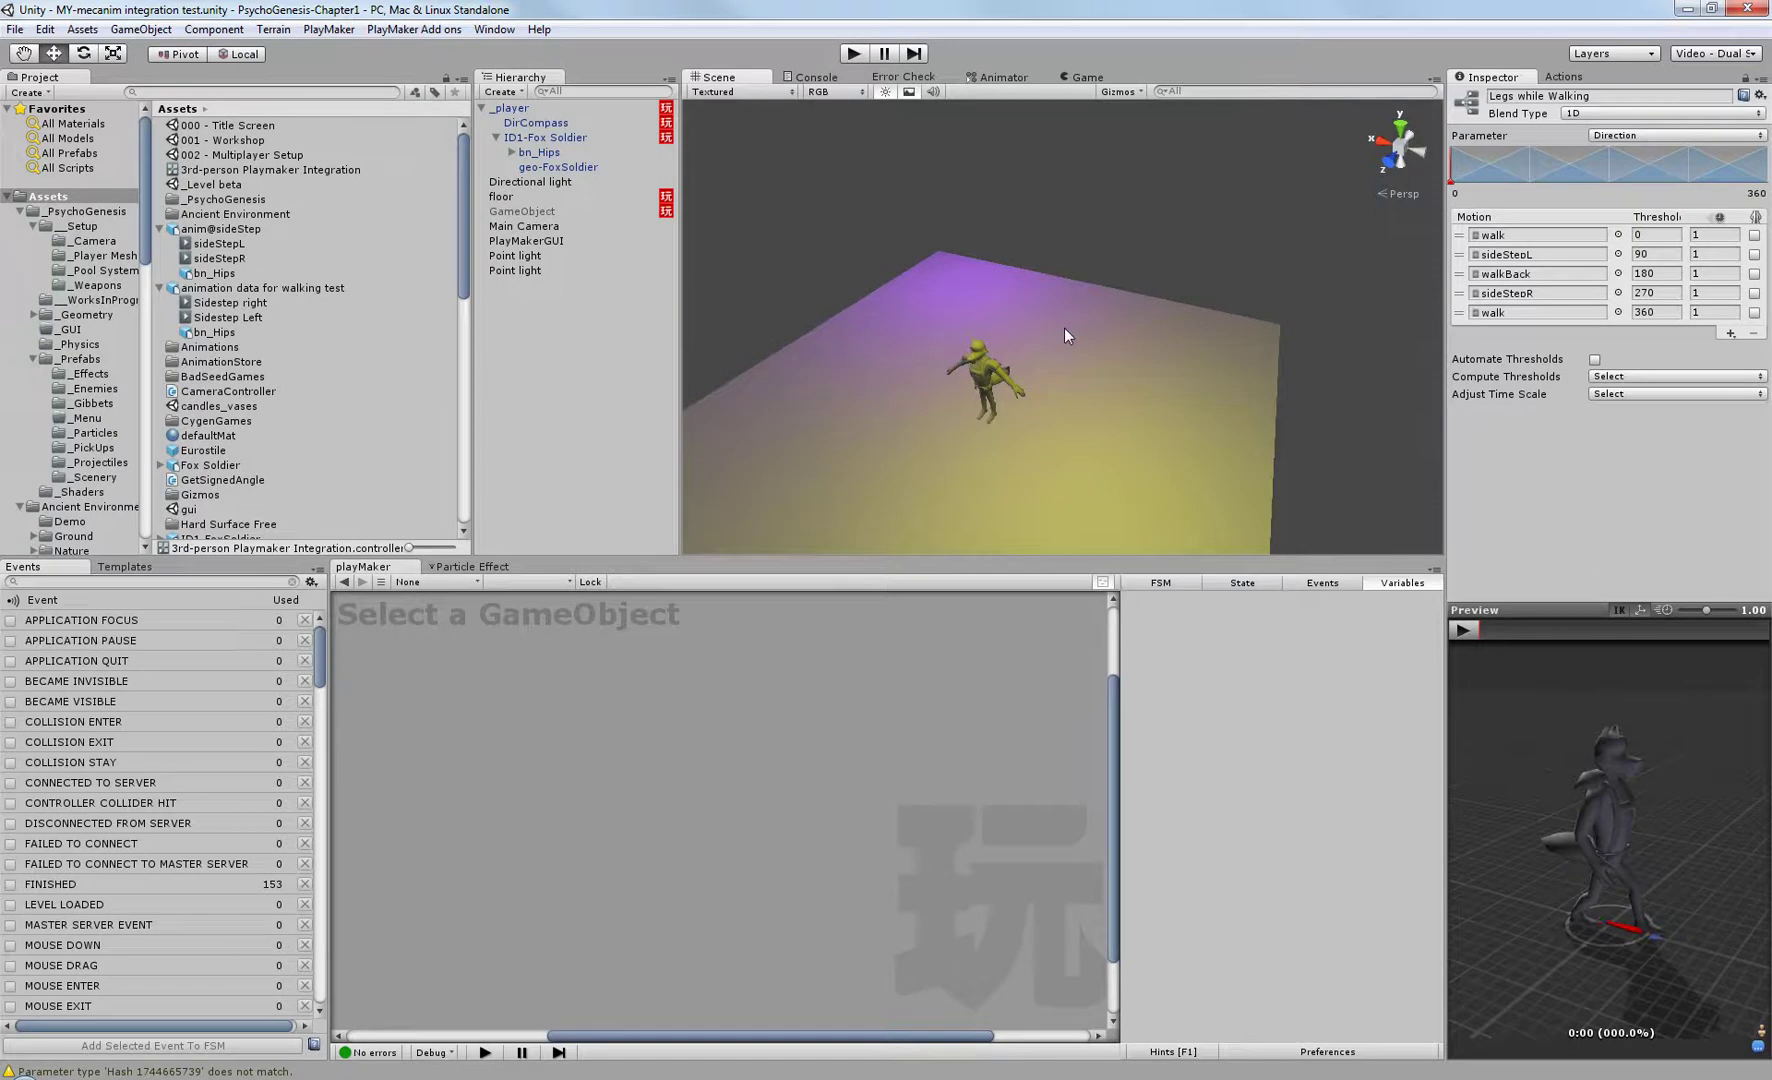
middle_drag(1059, 417, 1115, 395)
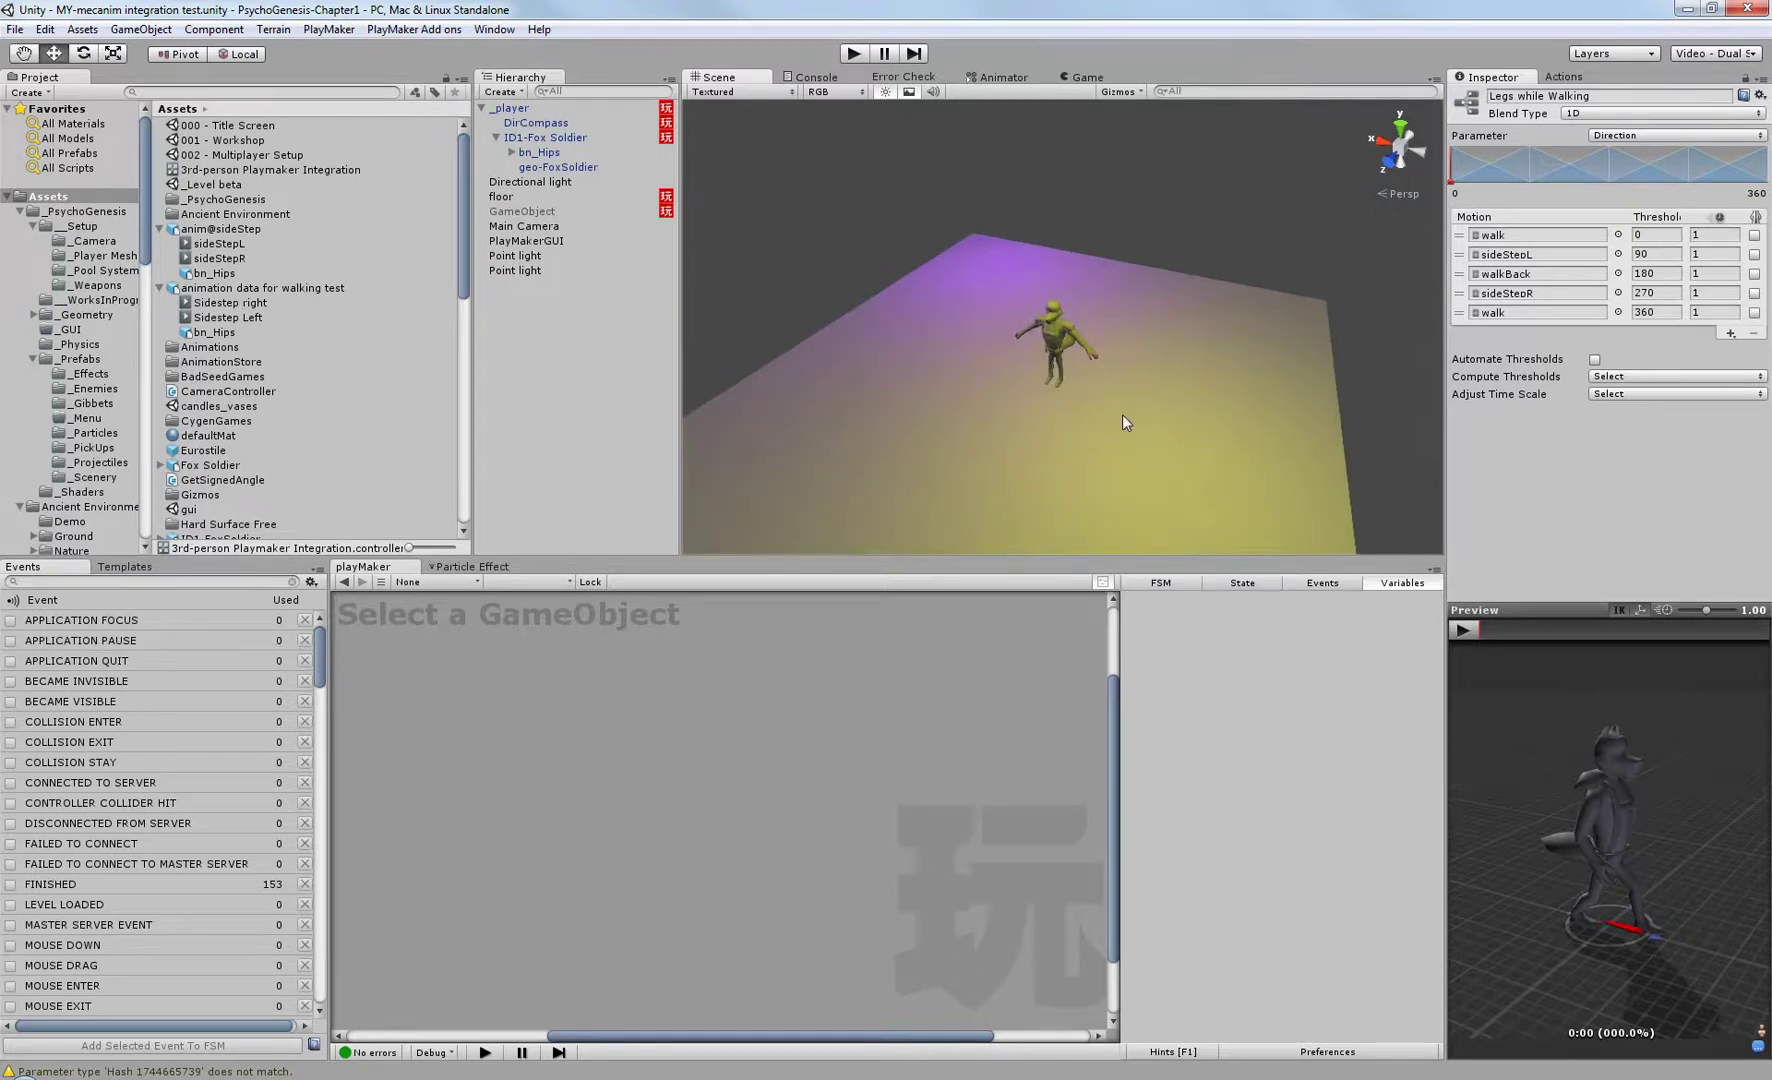
alt+drag(1139, 380, 1098, 328)
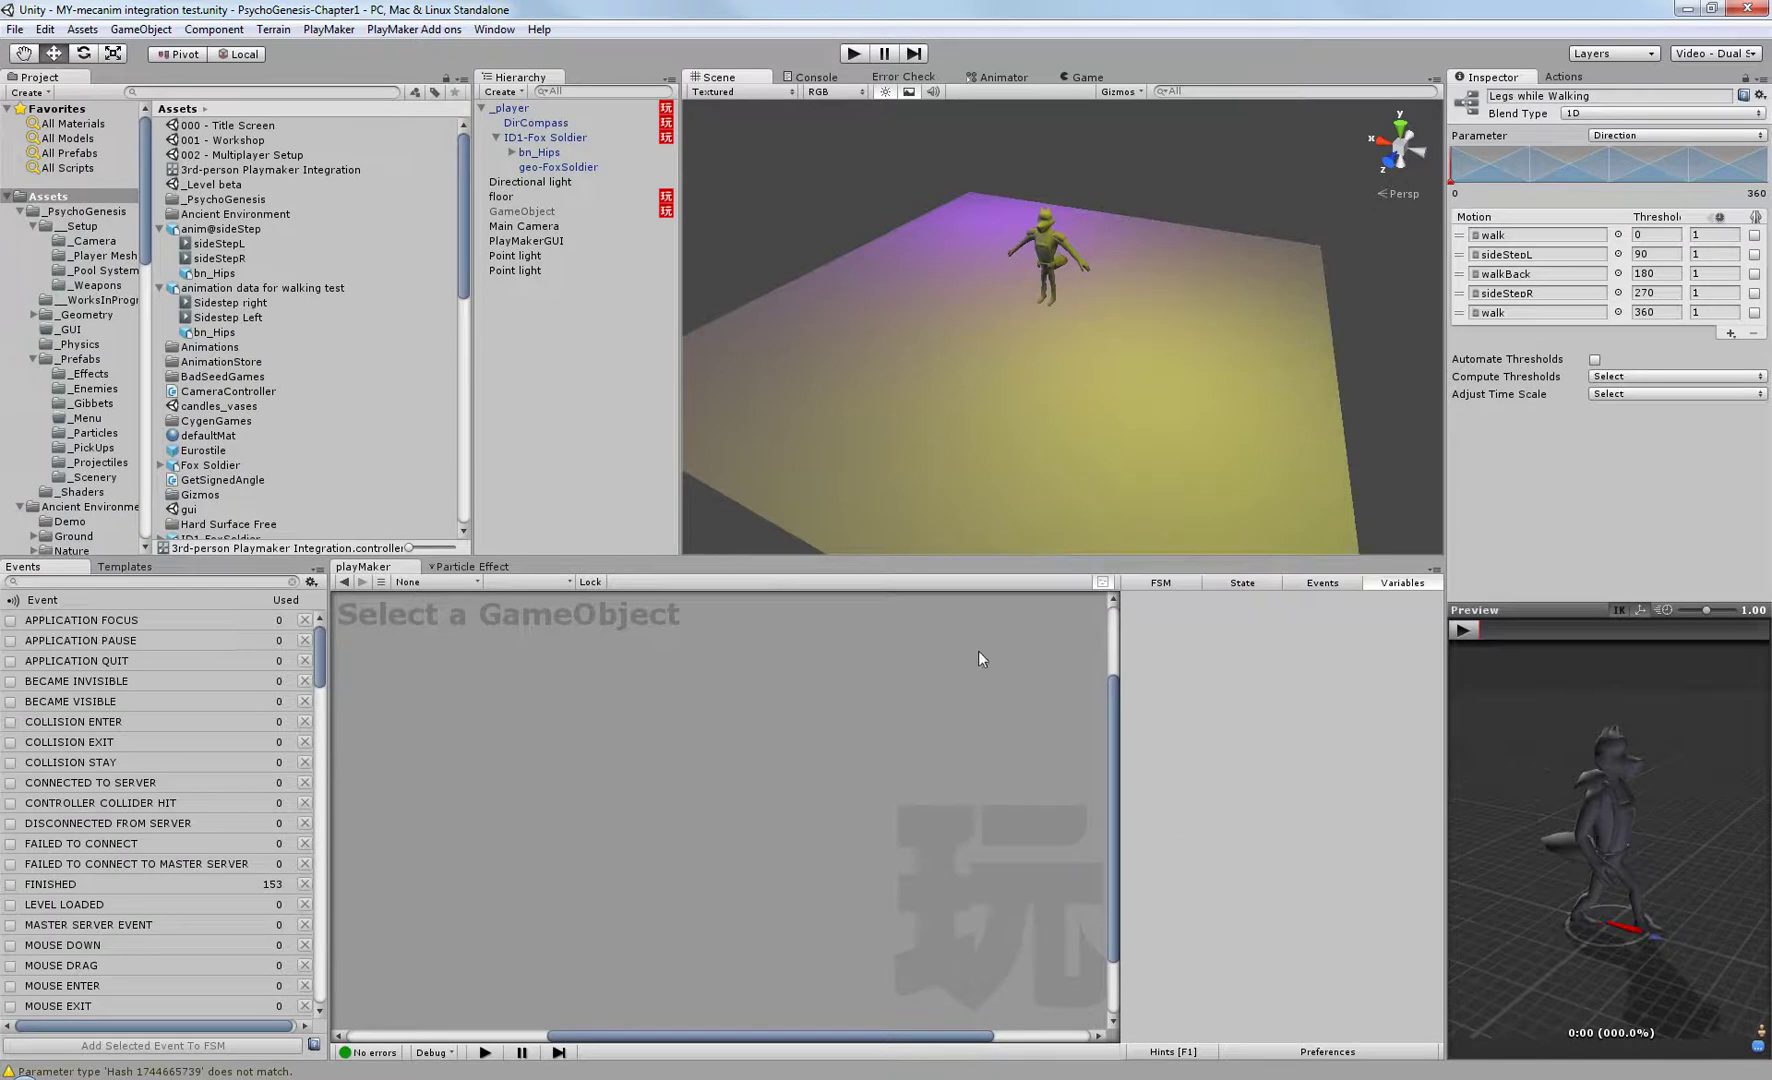
alt+drag(1100, 328, 1111, 332)
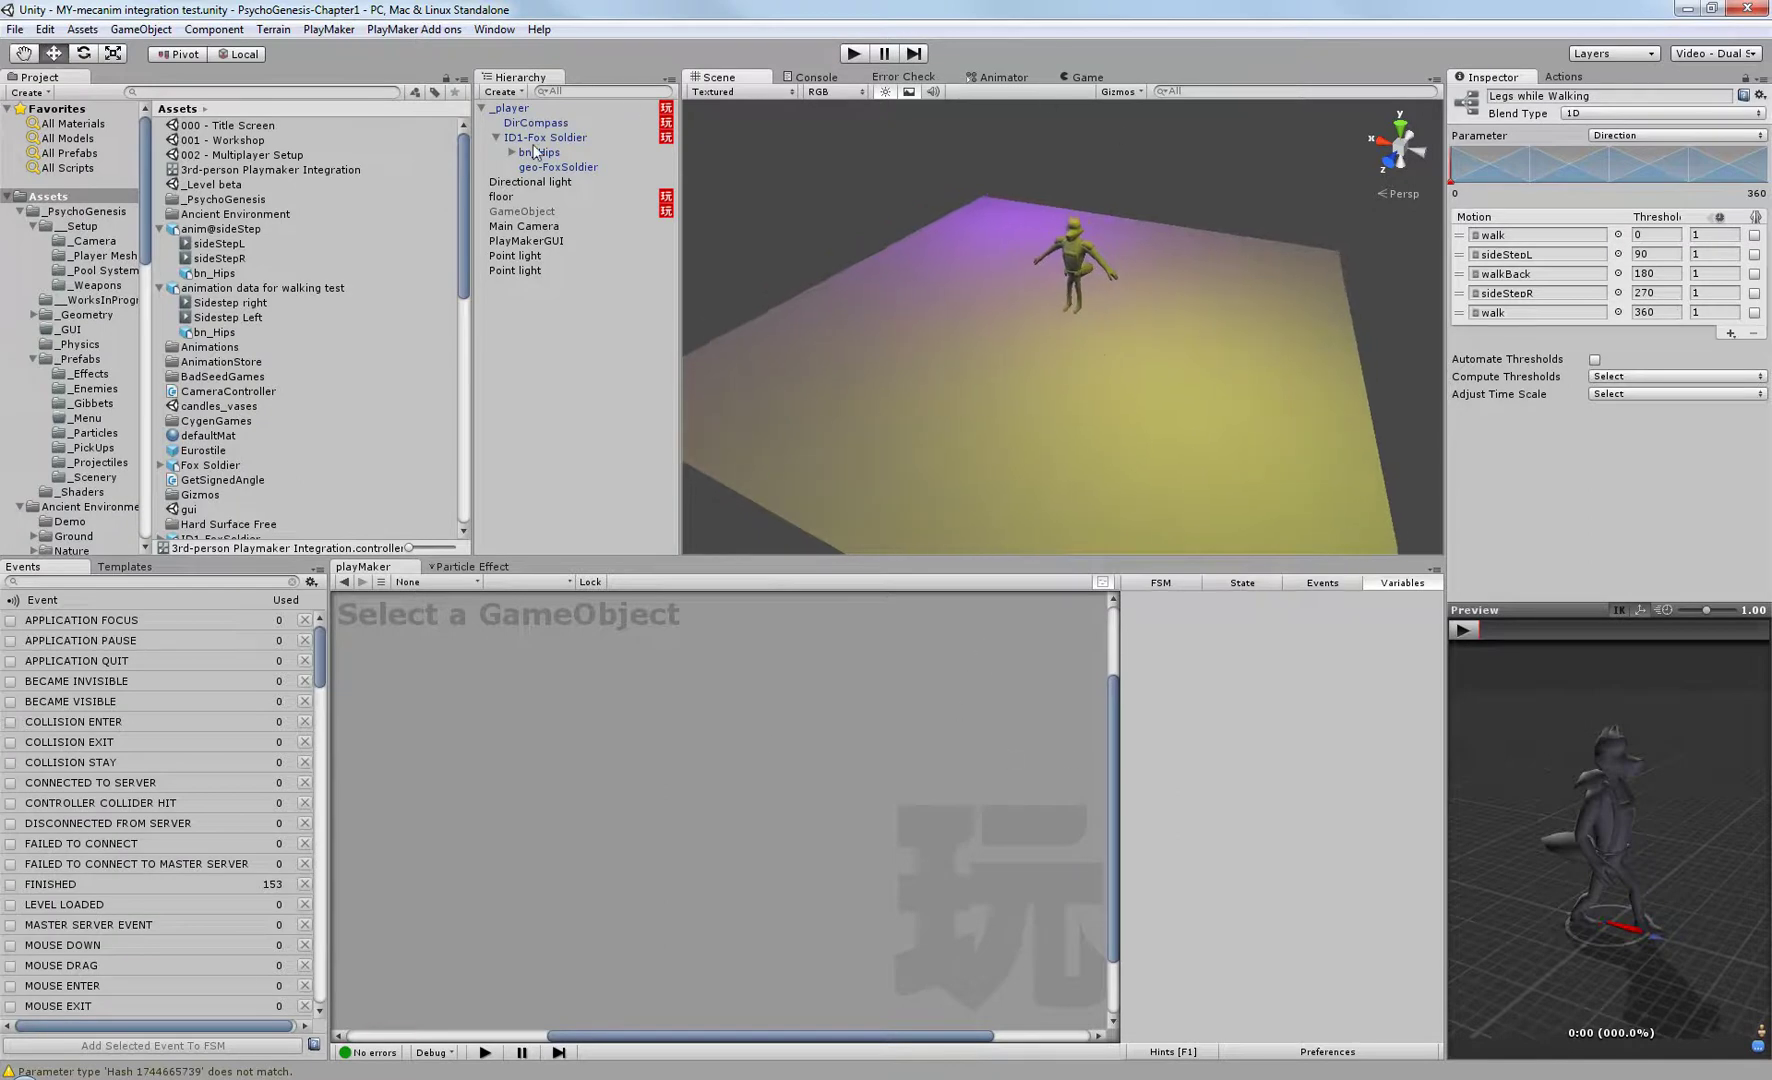
click(1087, 77)
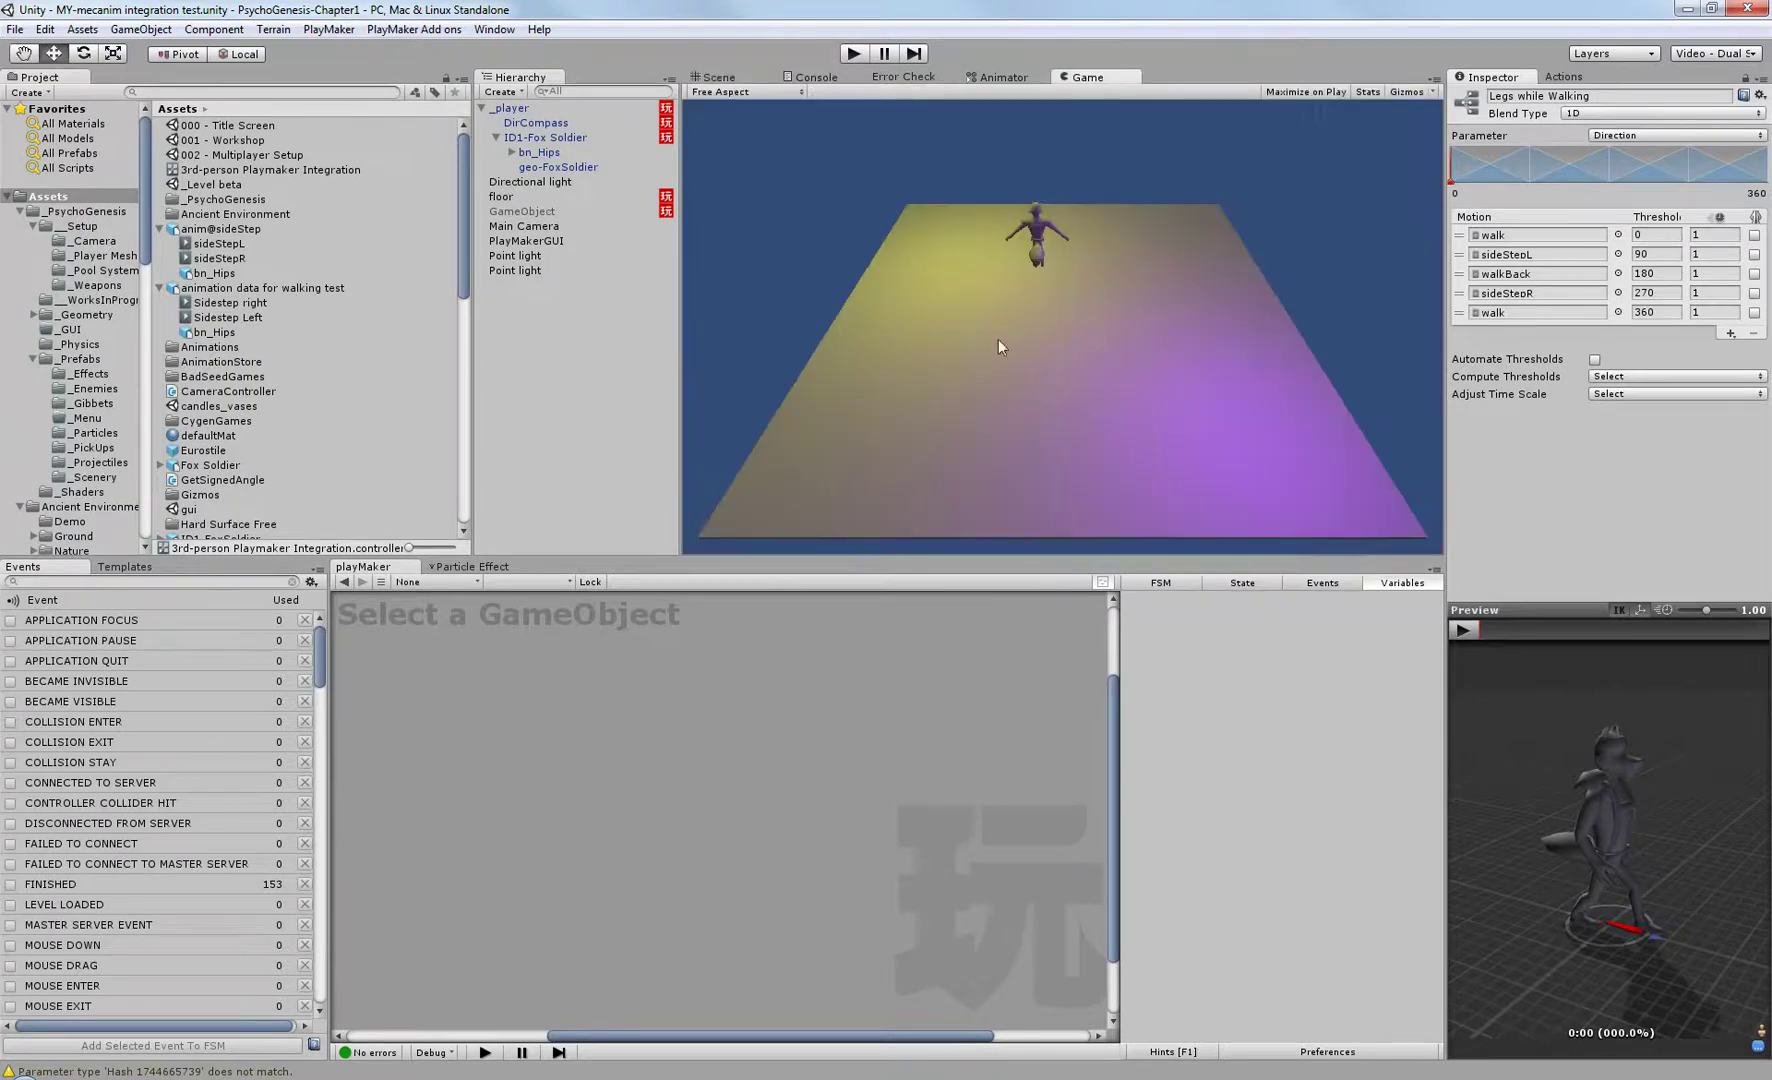
Show the Particle Effect editor, launch the game windowed at 1024 x 768, and reposition its window.
click(445, 567)
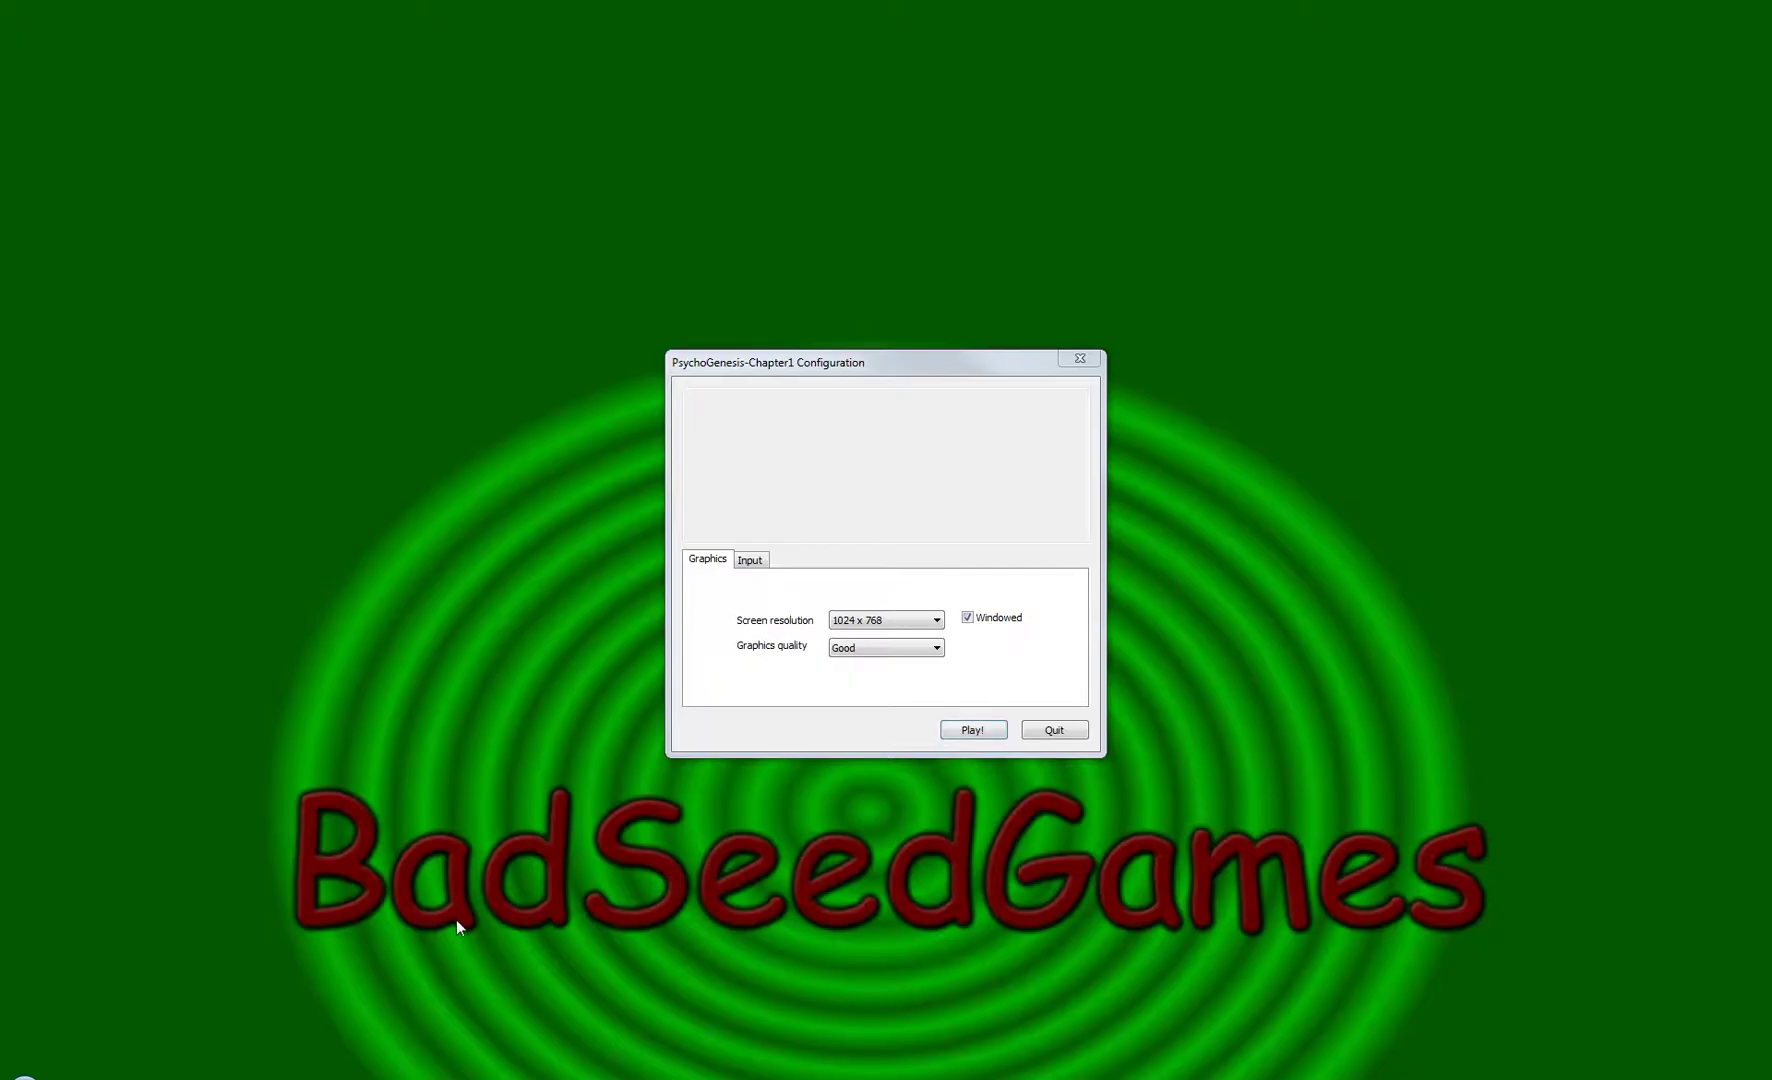
click(972, 730)
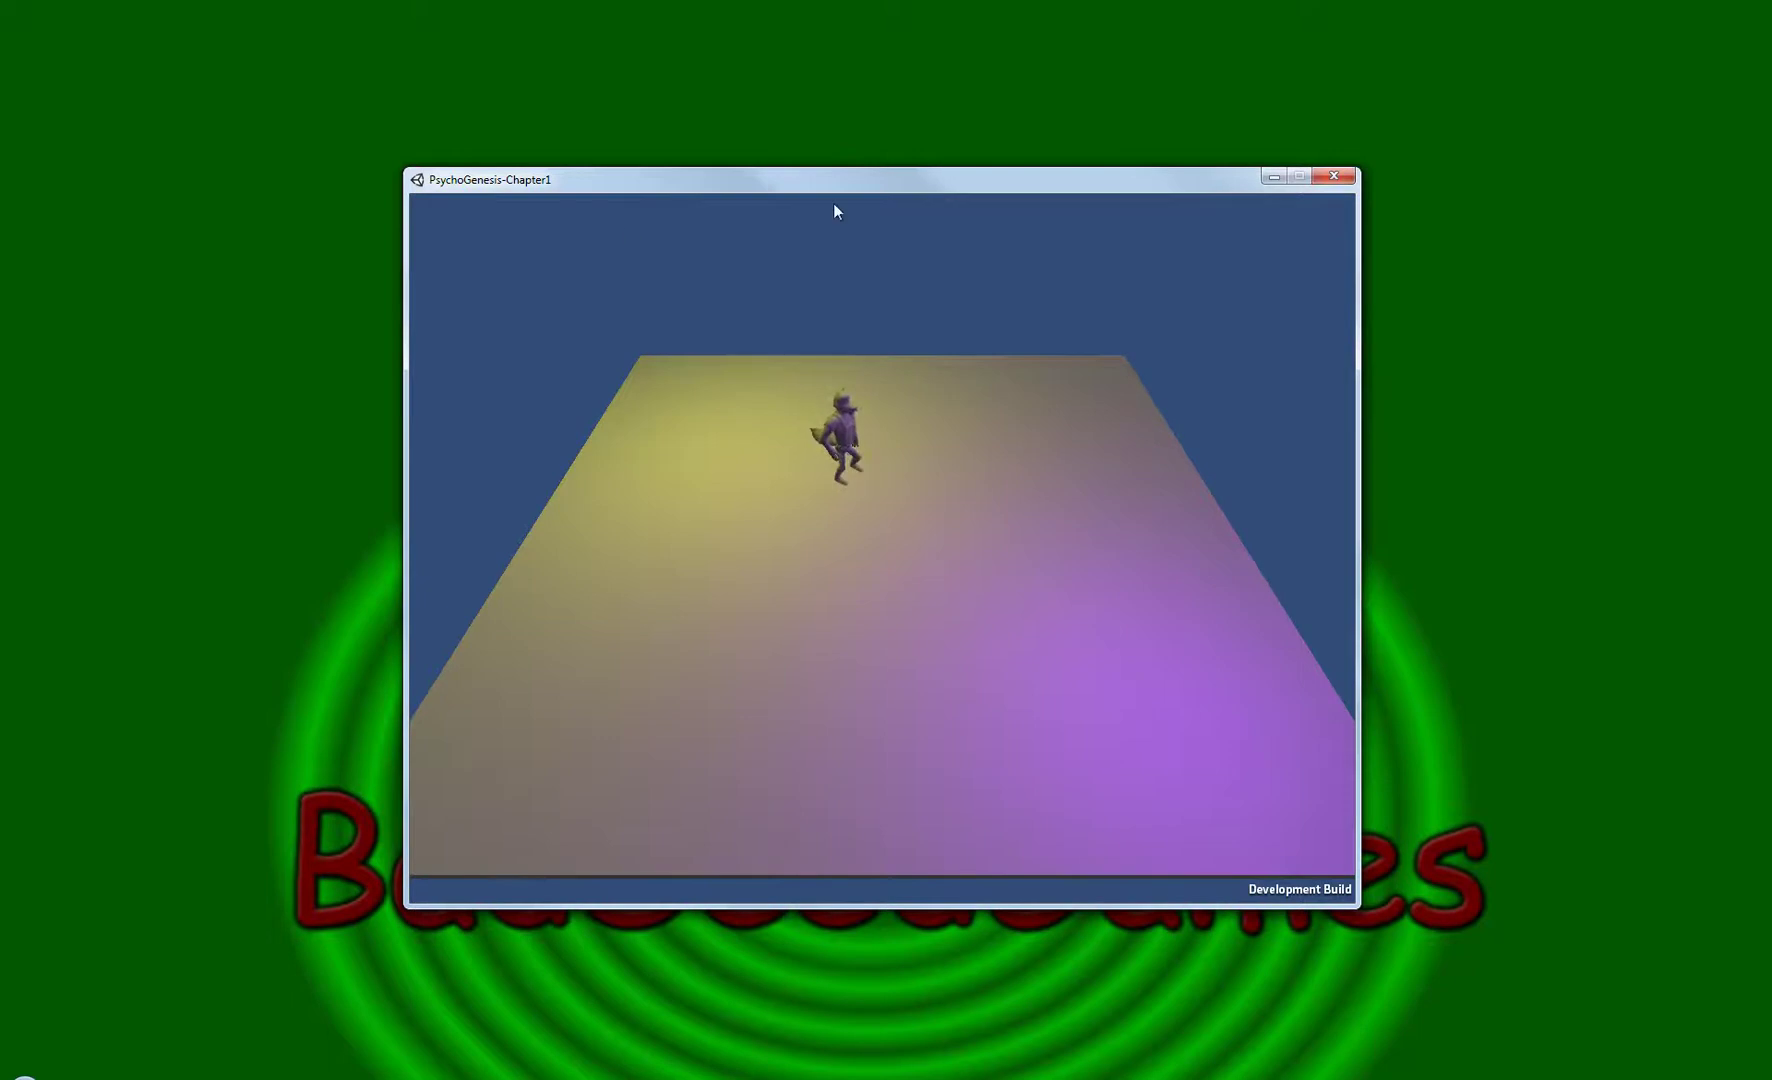
drag(867, 184, 843, 183)
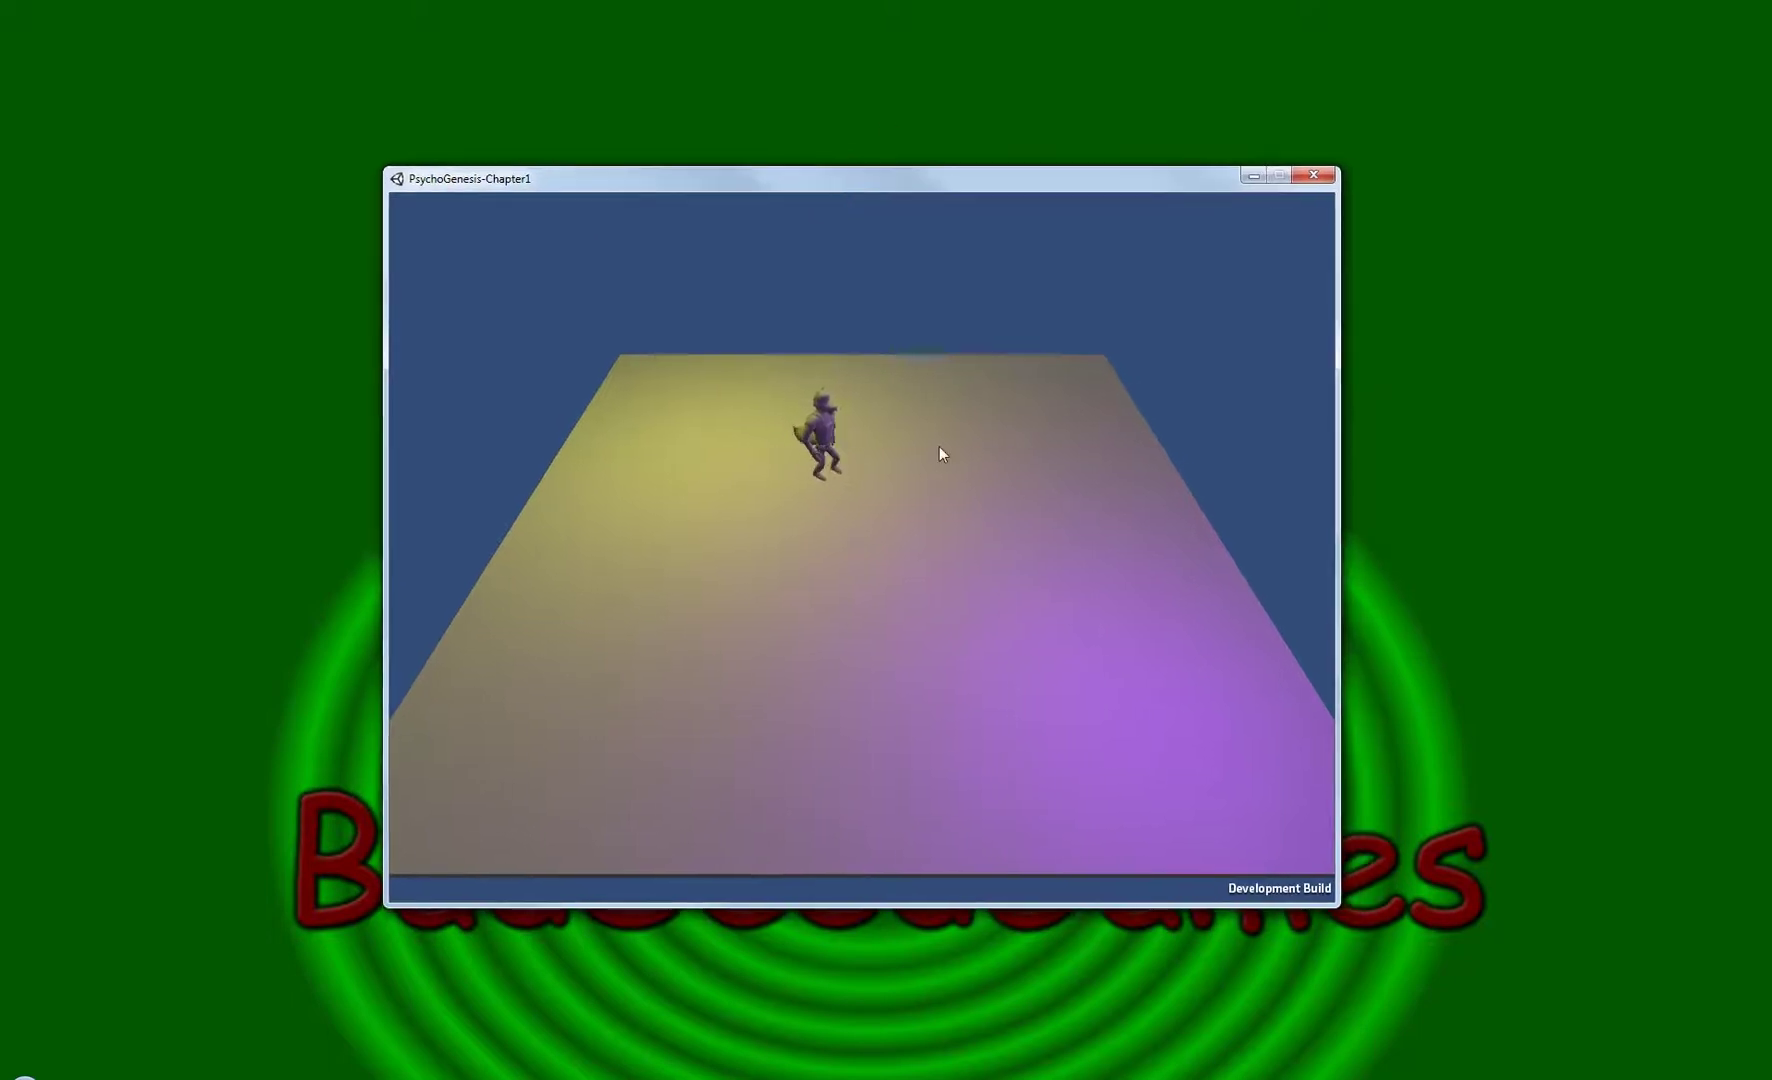
Walk the Fox Soldier toward the far edge of the plane, then back toward the camera.
key(w)
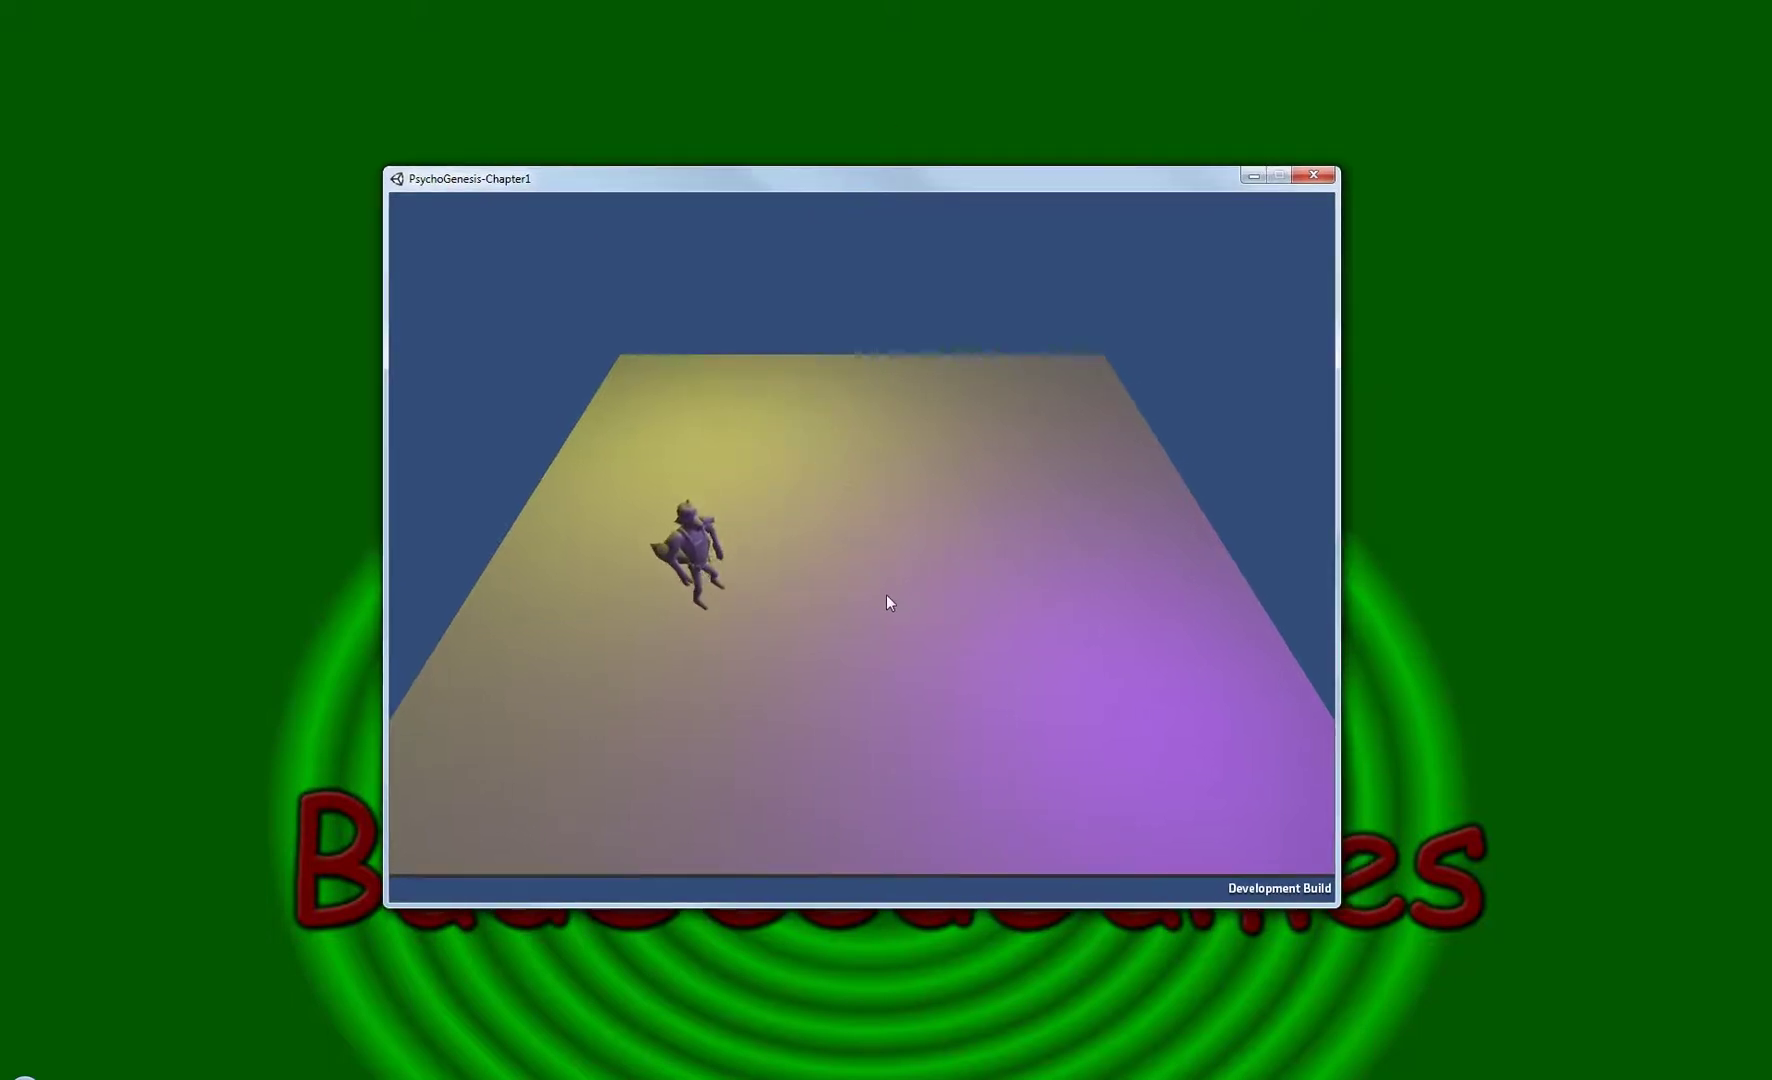
key(w)
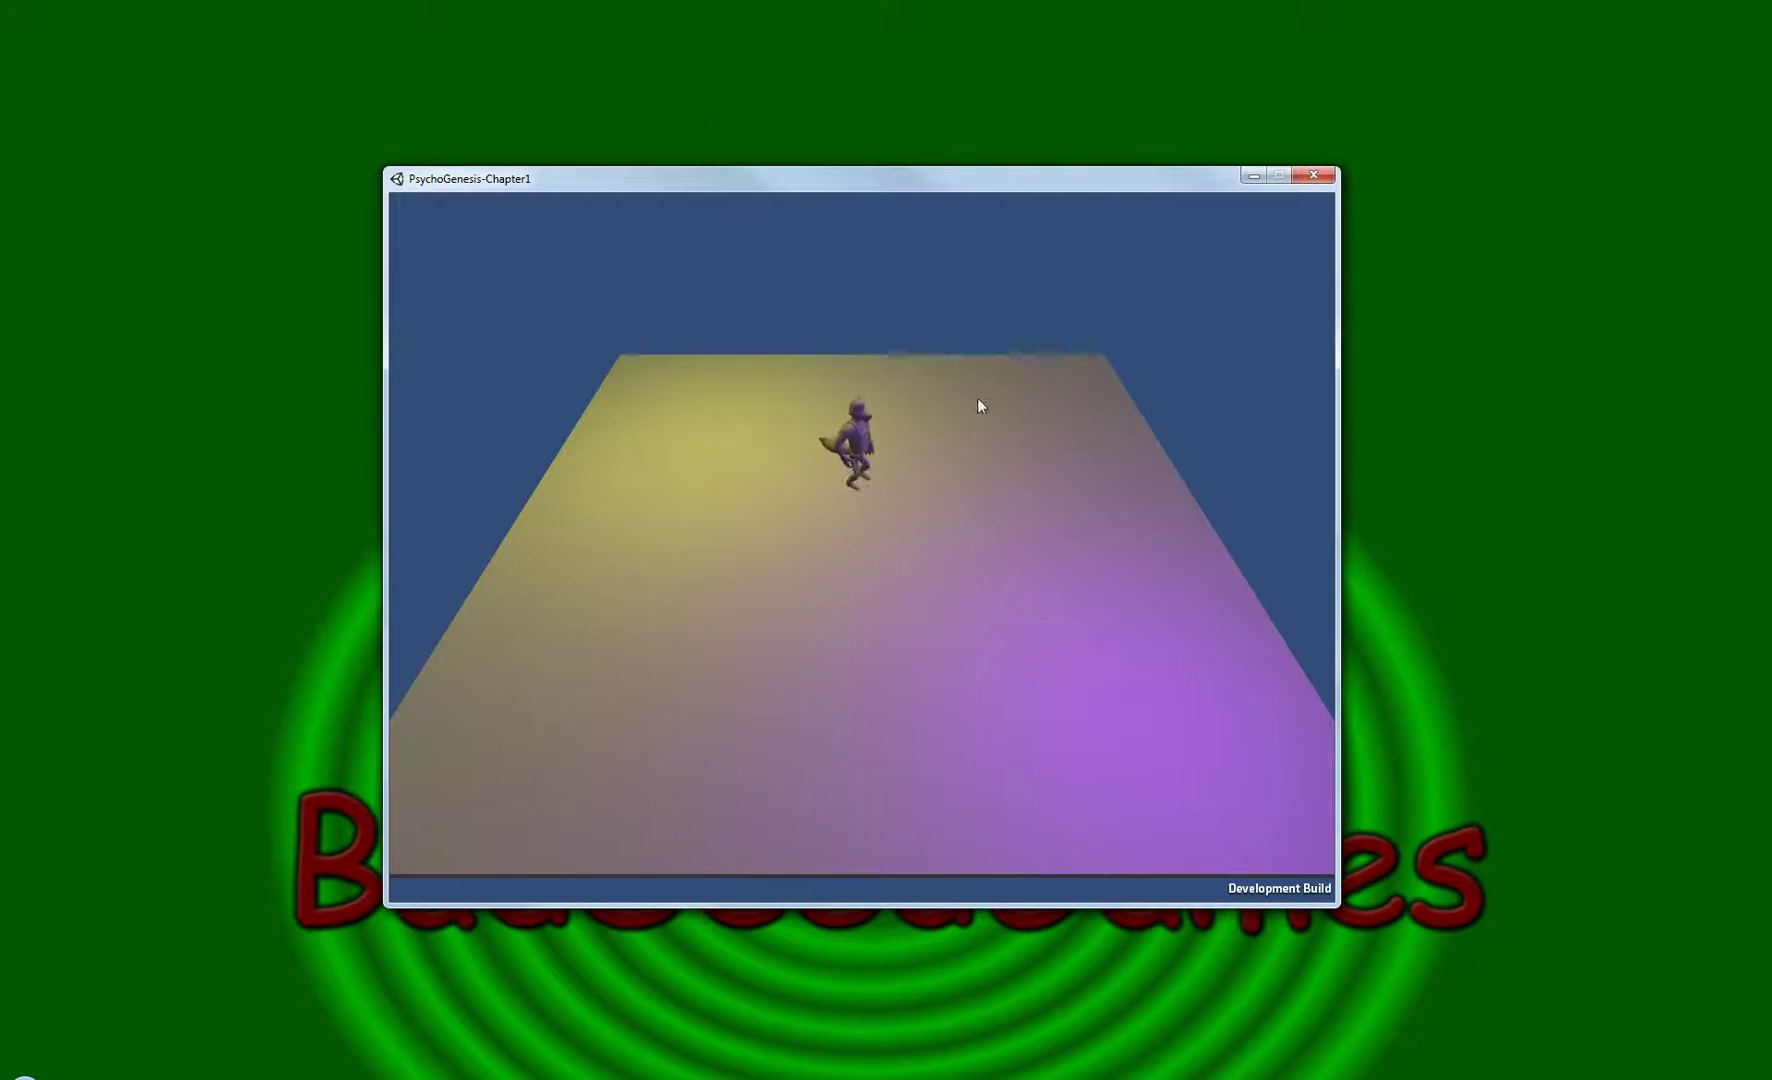
key(w)
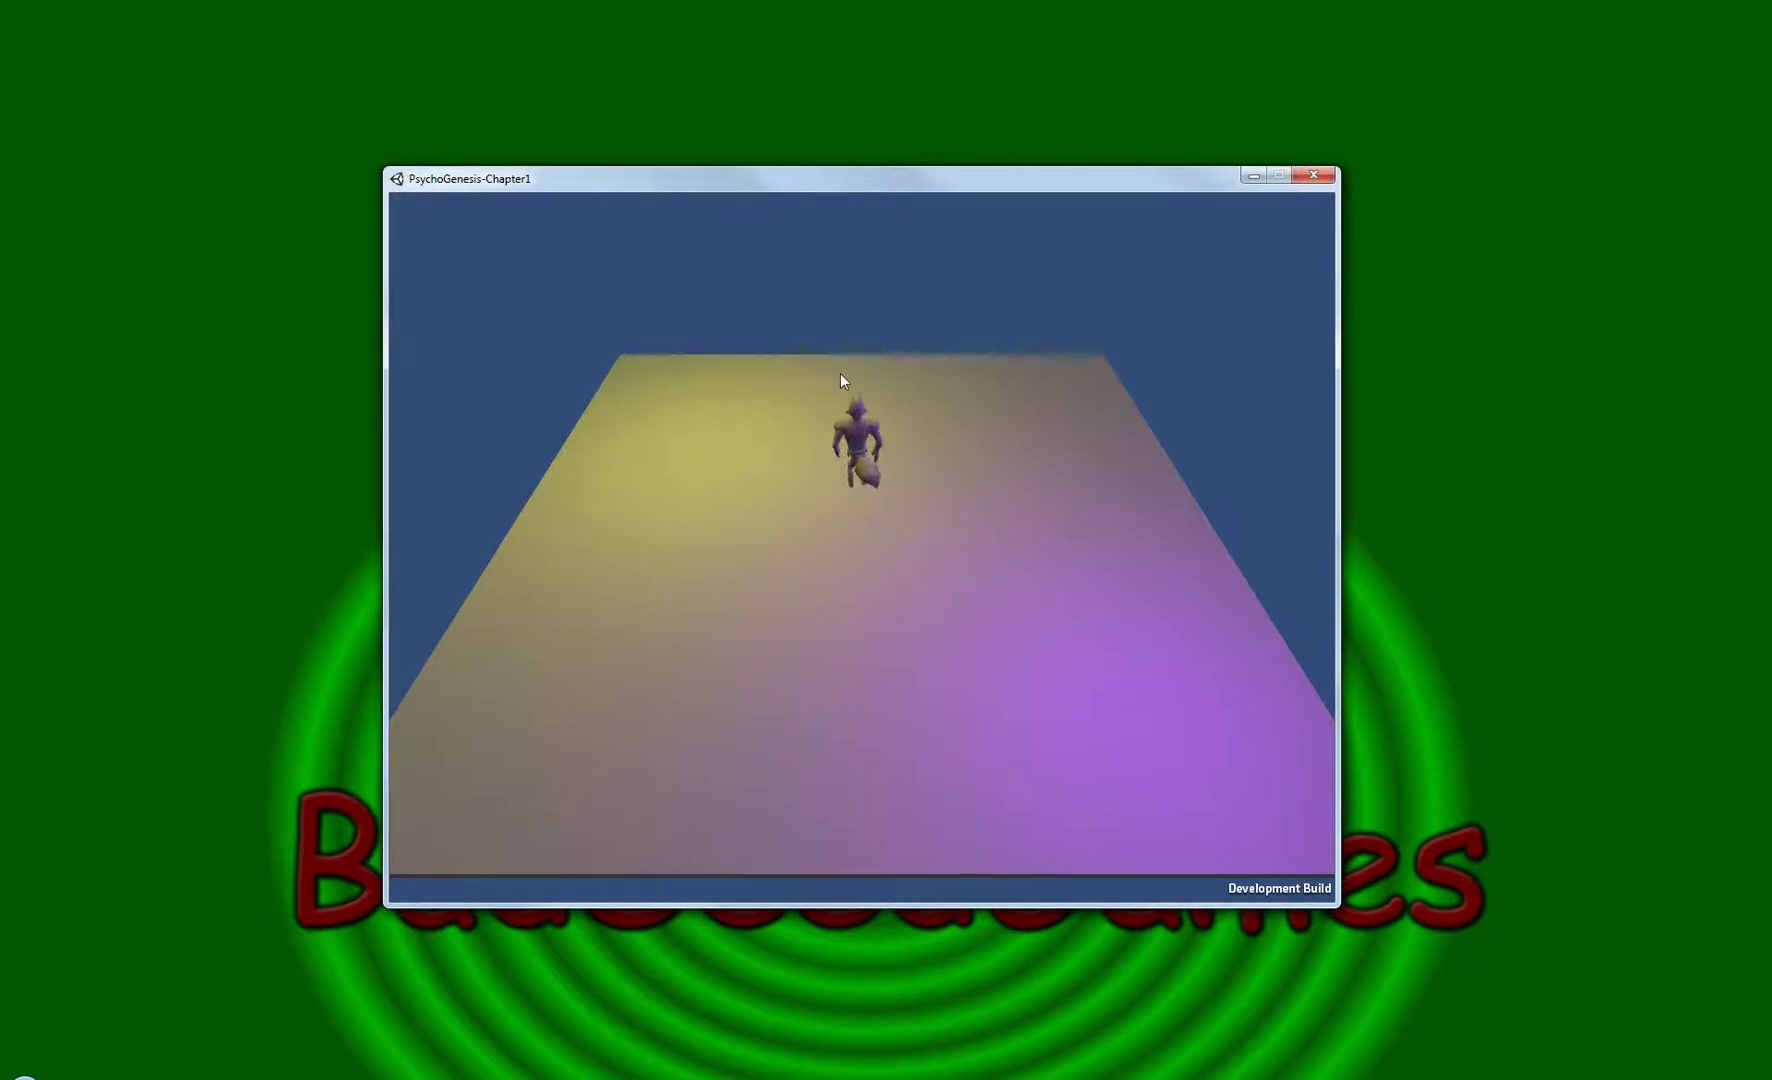
key(w)
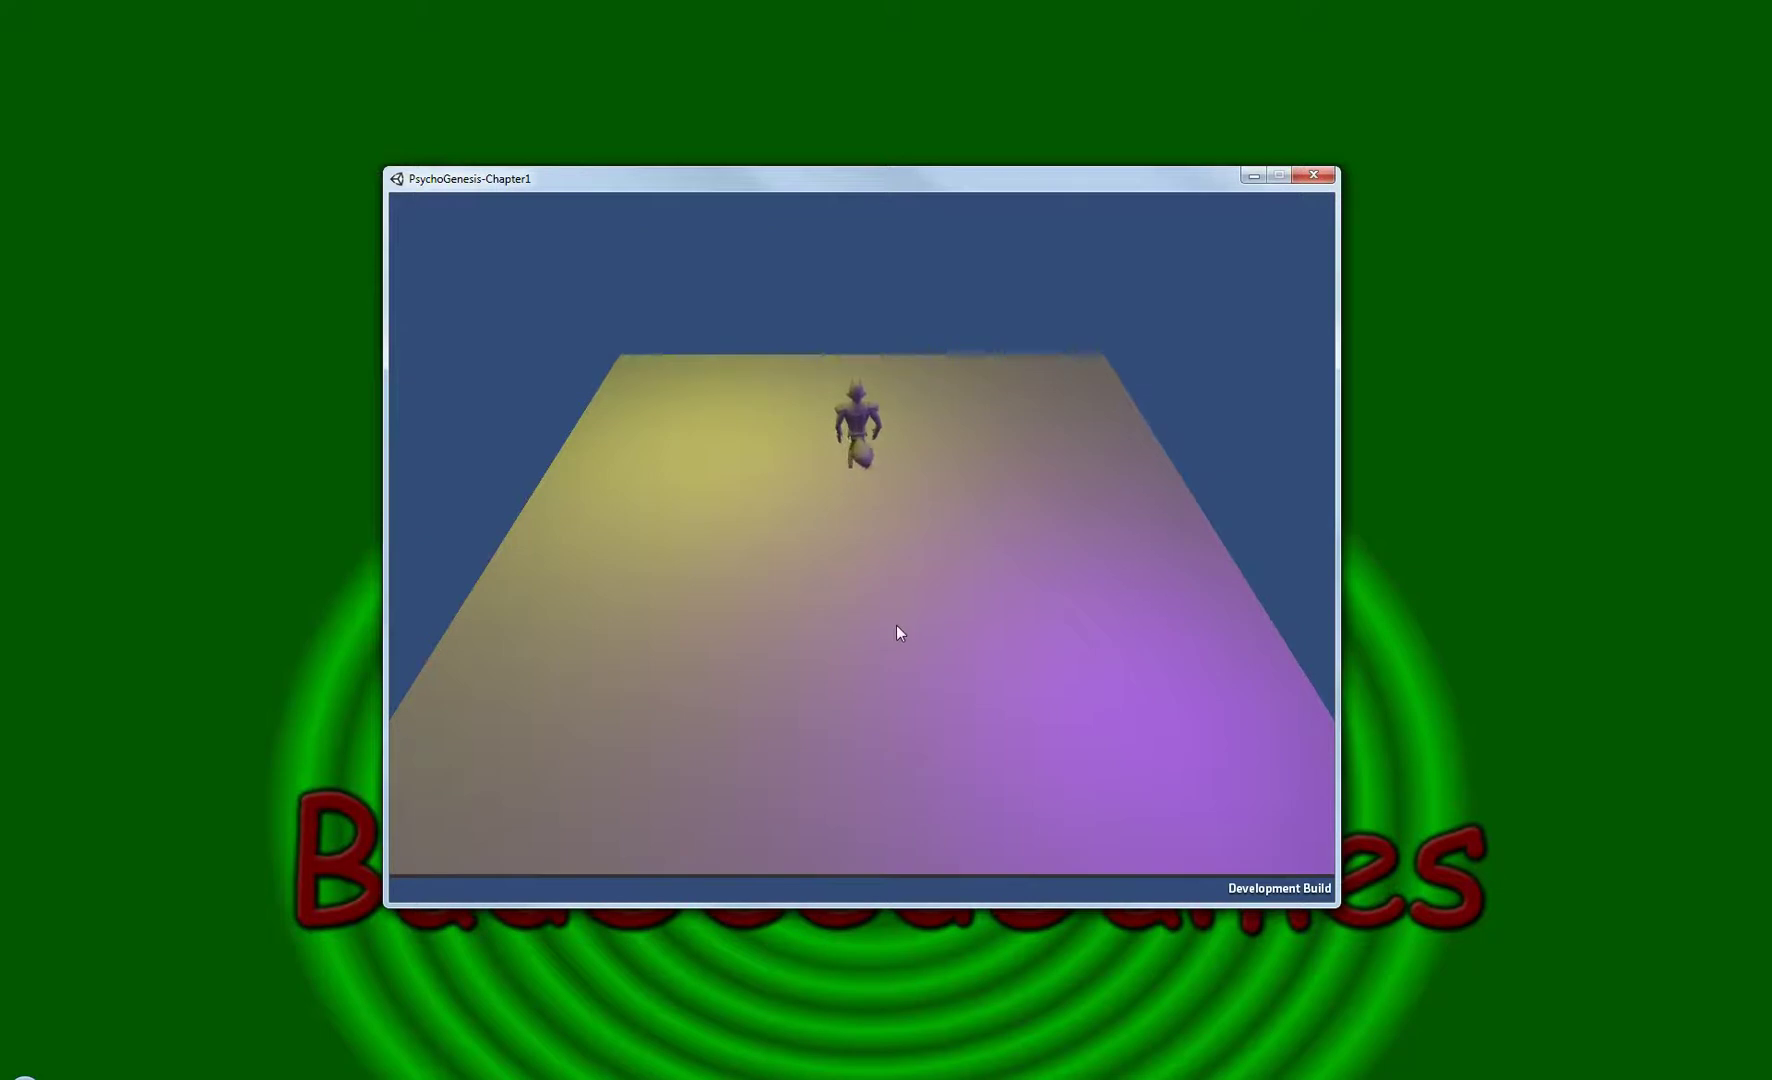
key(s)
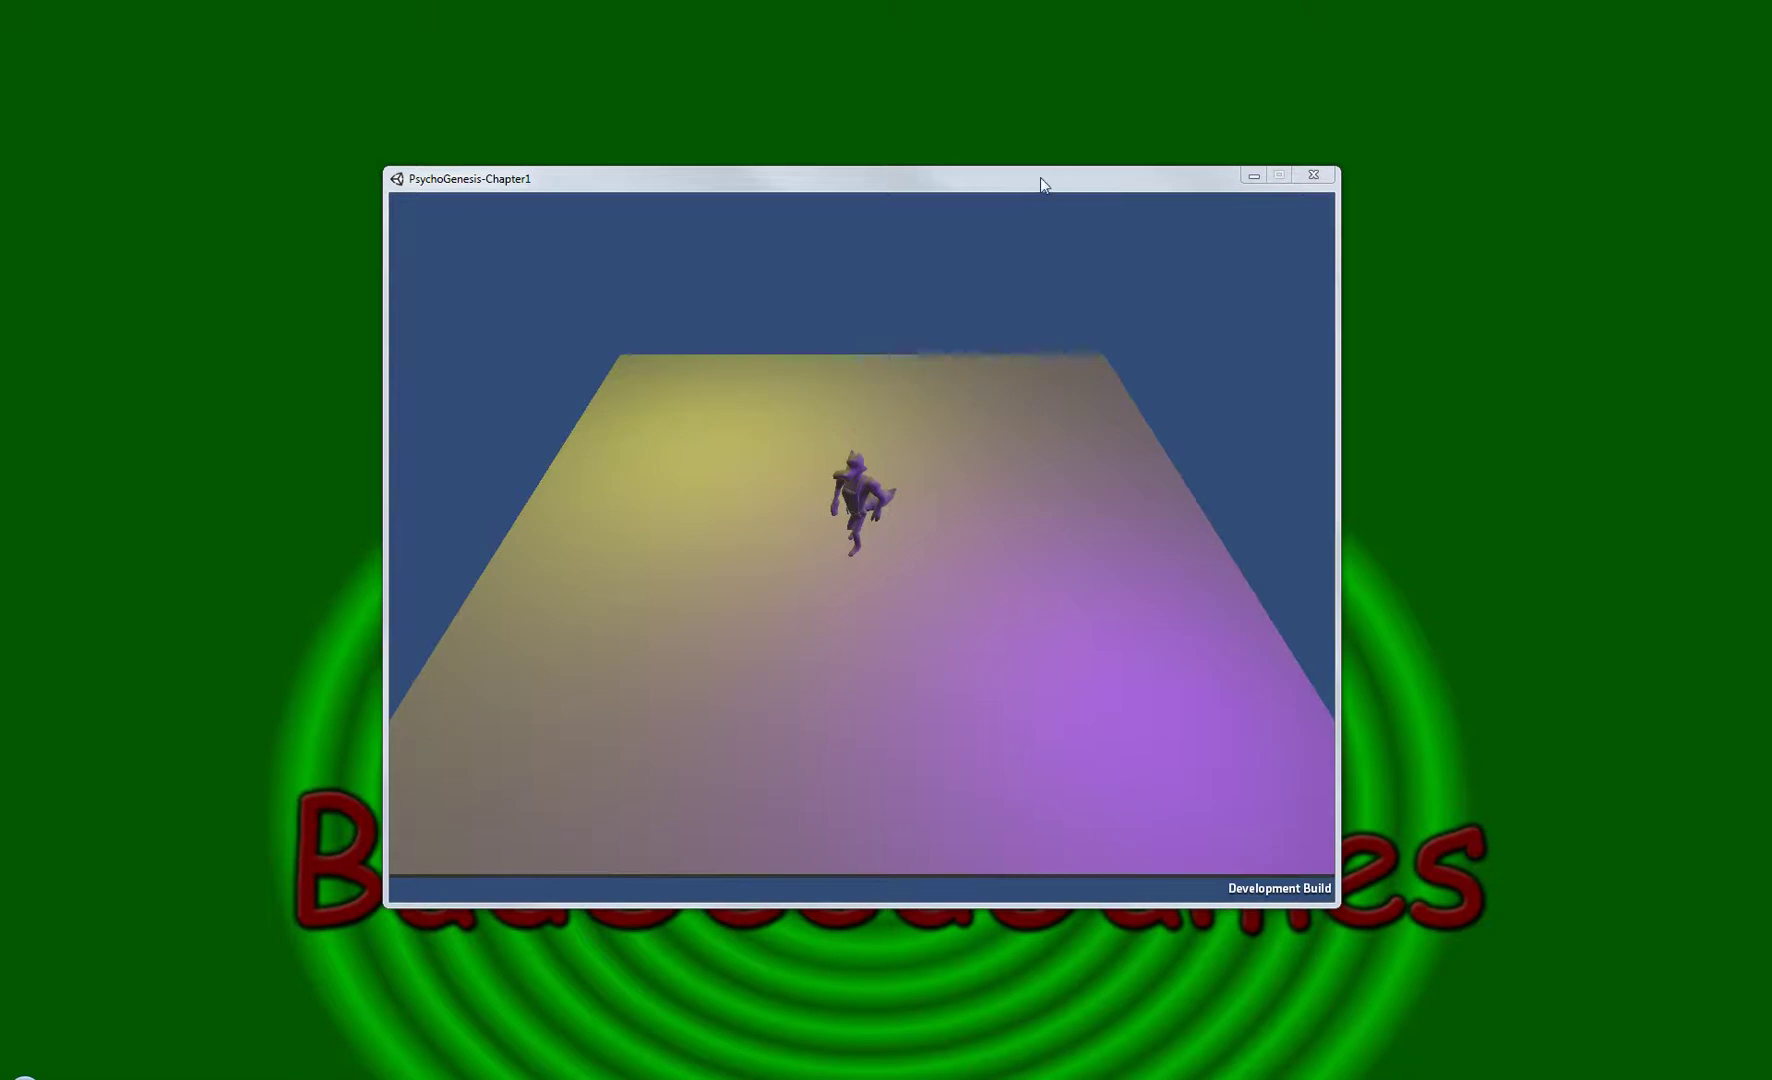
Bring the running game window to the front by nudging its title bar.
drag(1040, 177, 1029, 195)
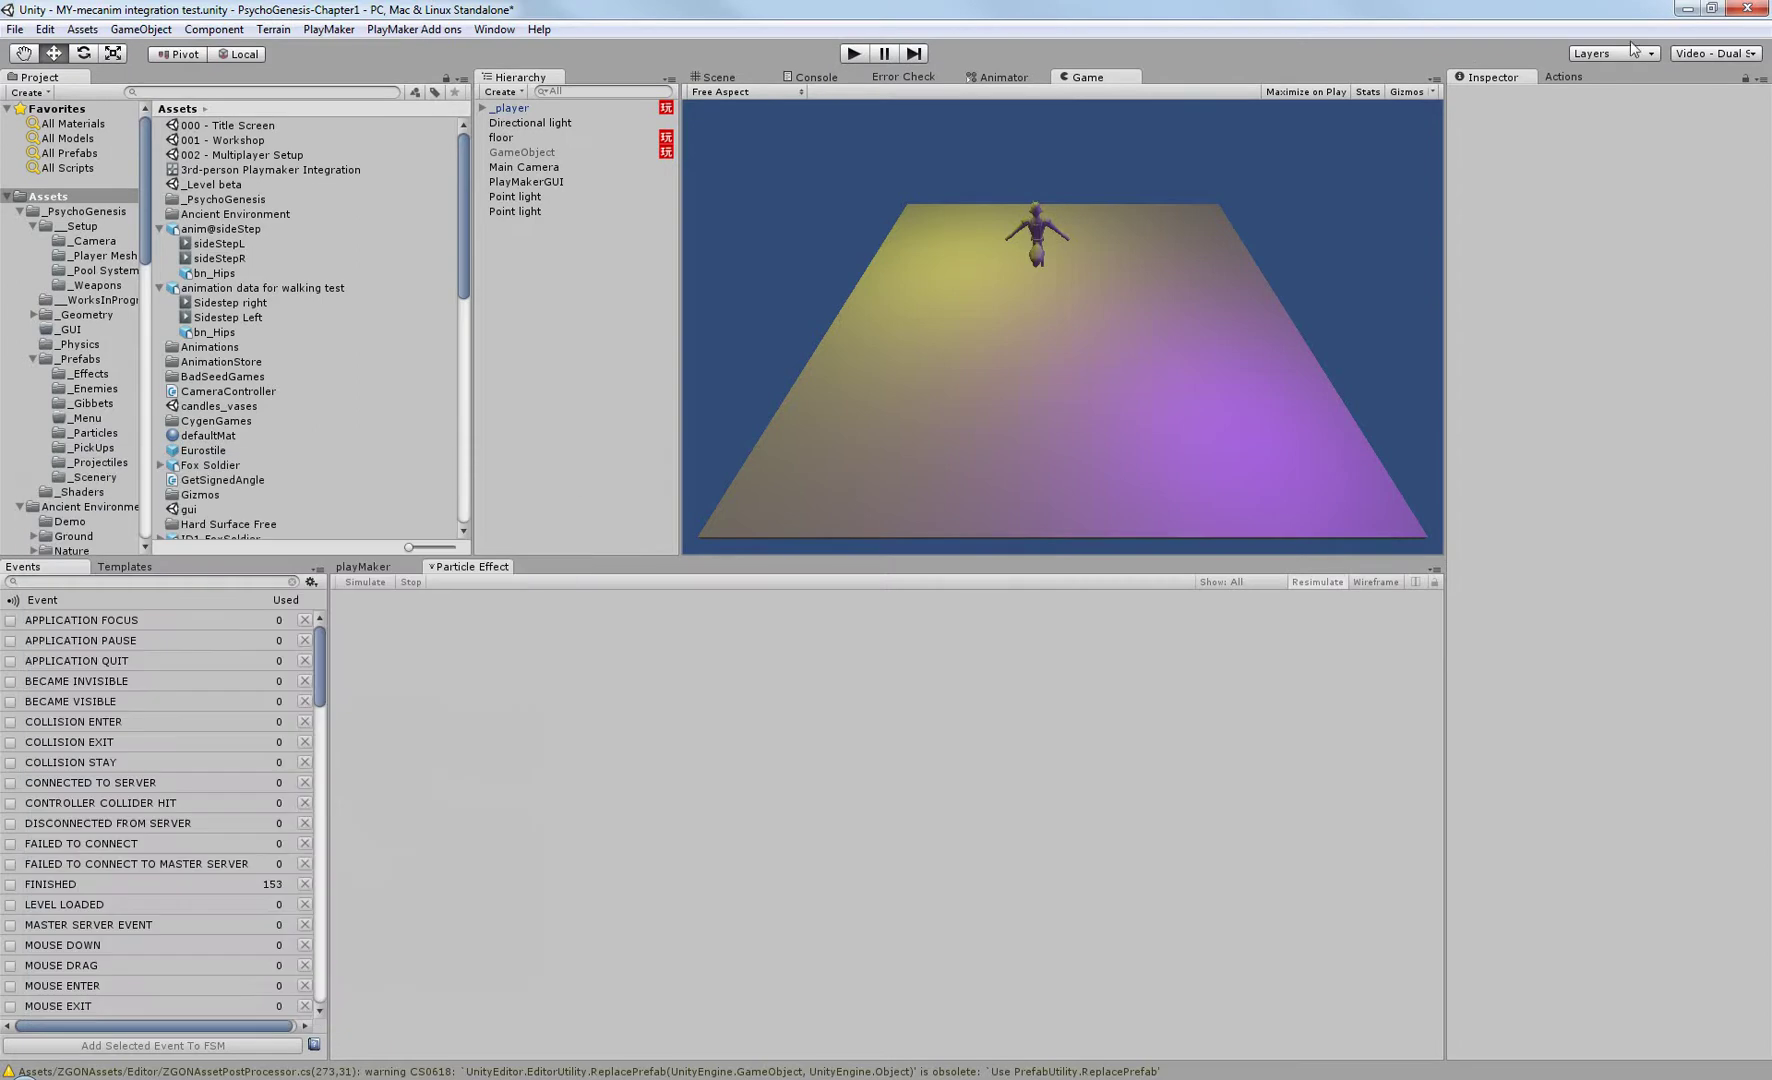
Close Build Settings, select _player, and show its Animator graph with Idle, Legs while Walking and Run.
click(1566, 77)
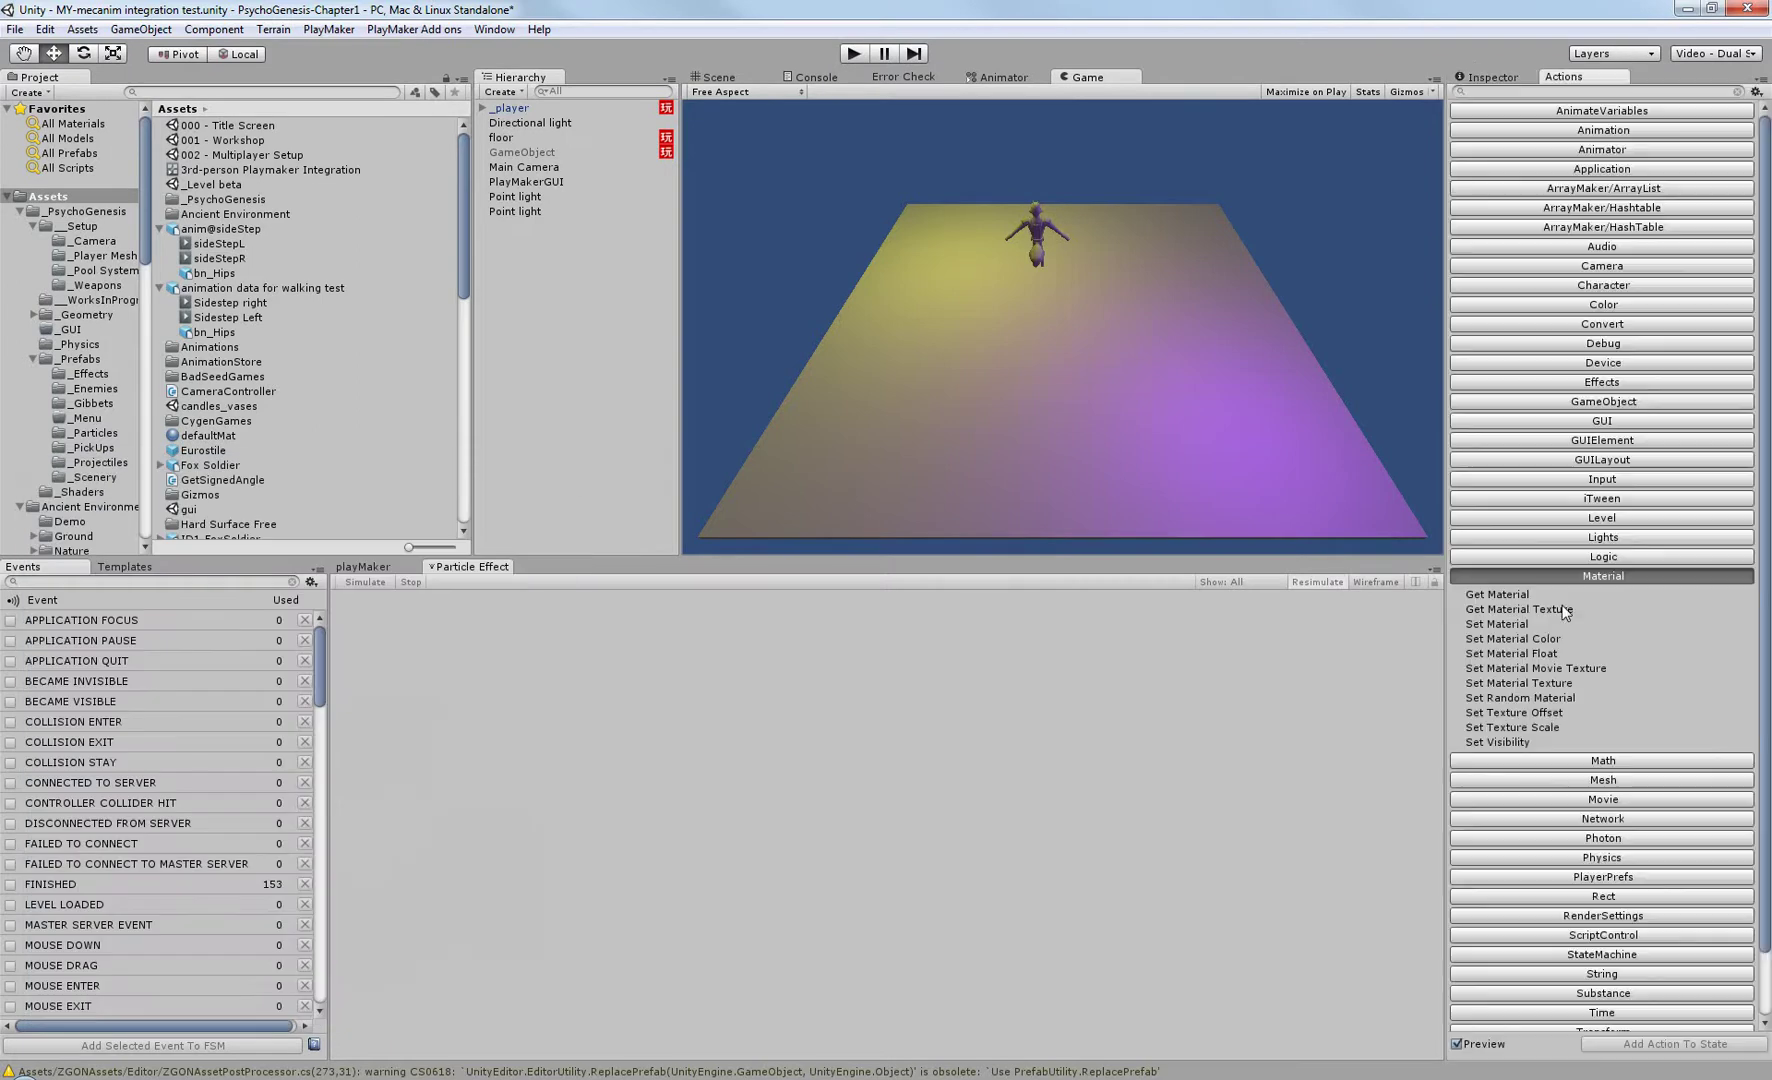
click(1590, 149)
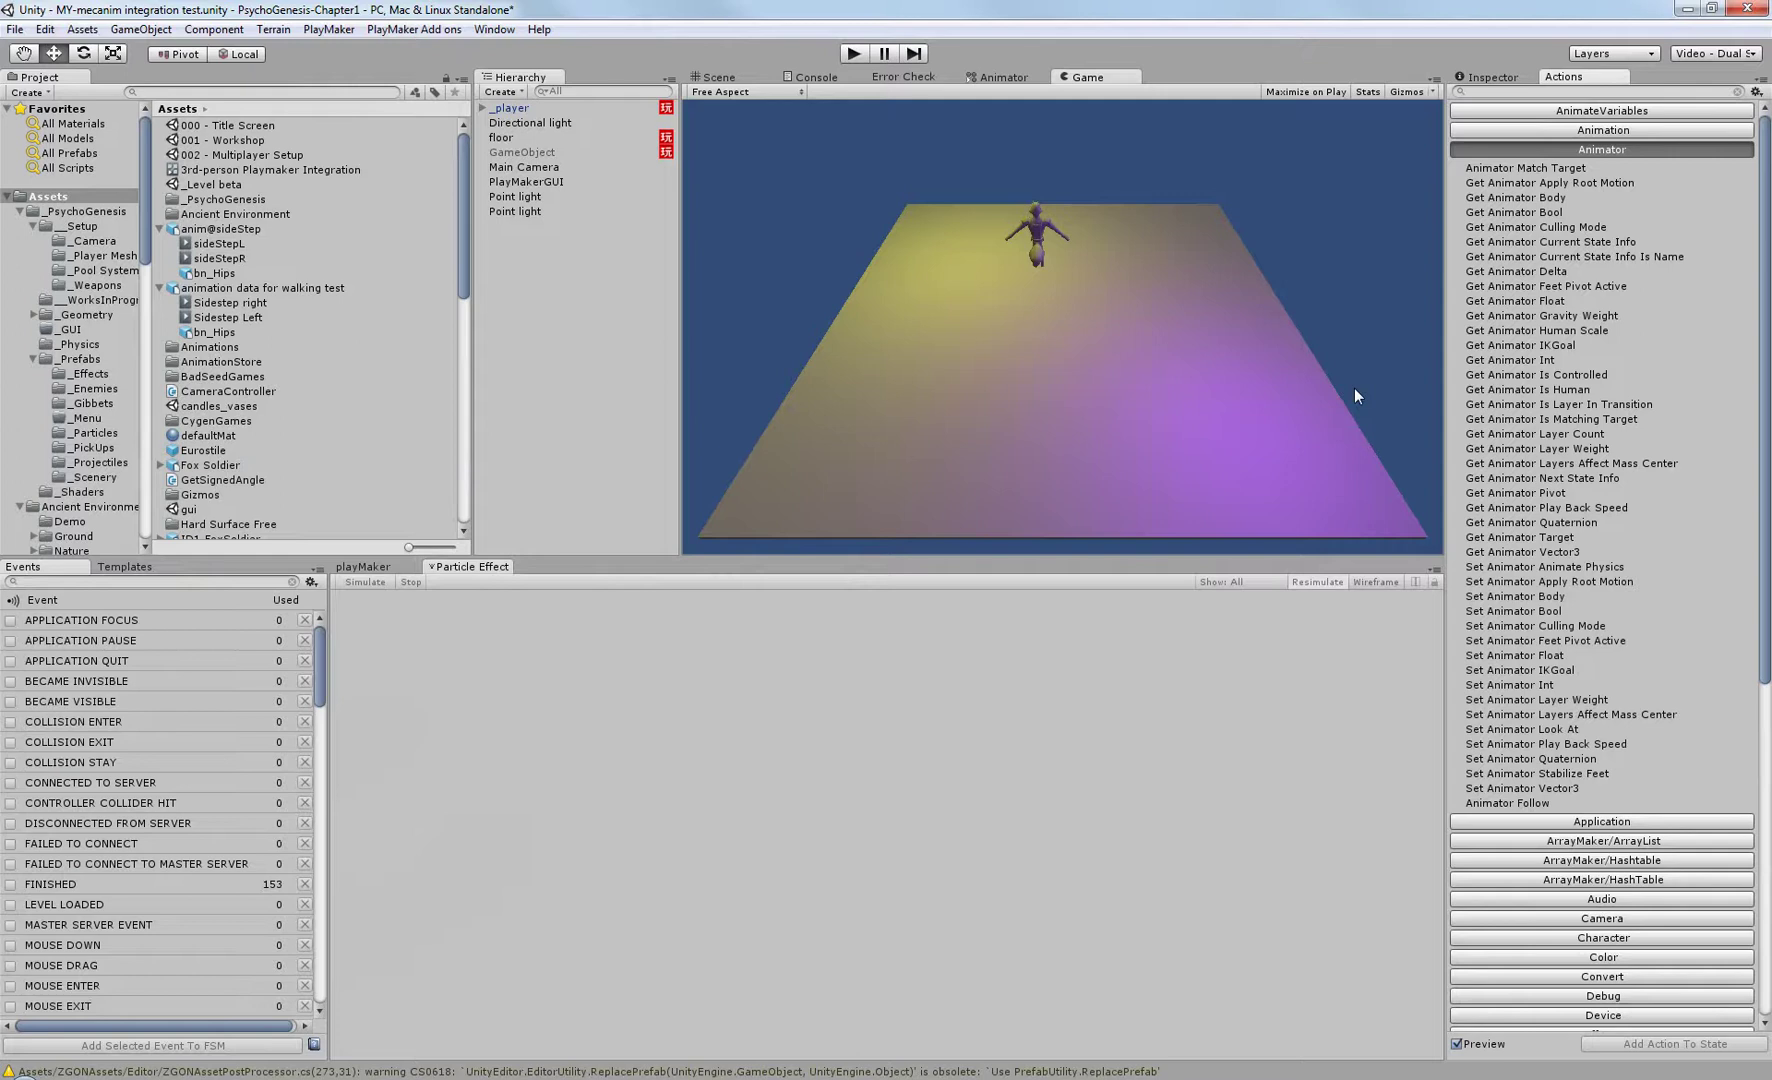
click(515, 110)
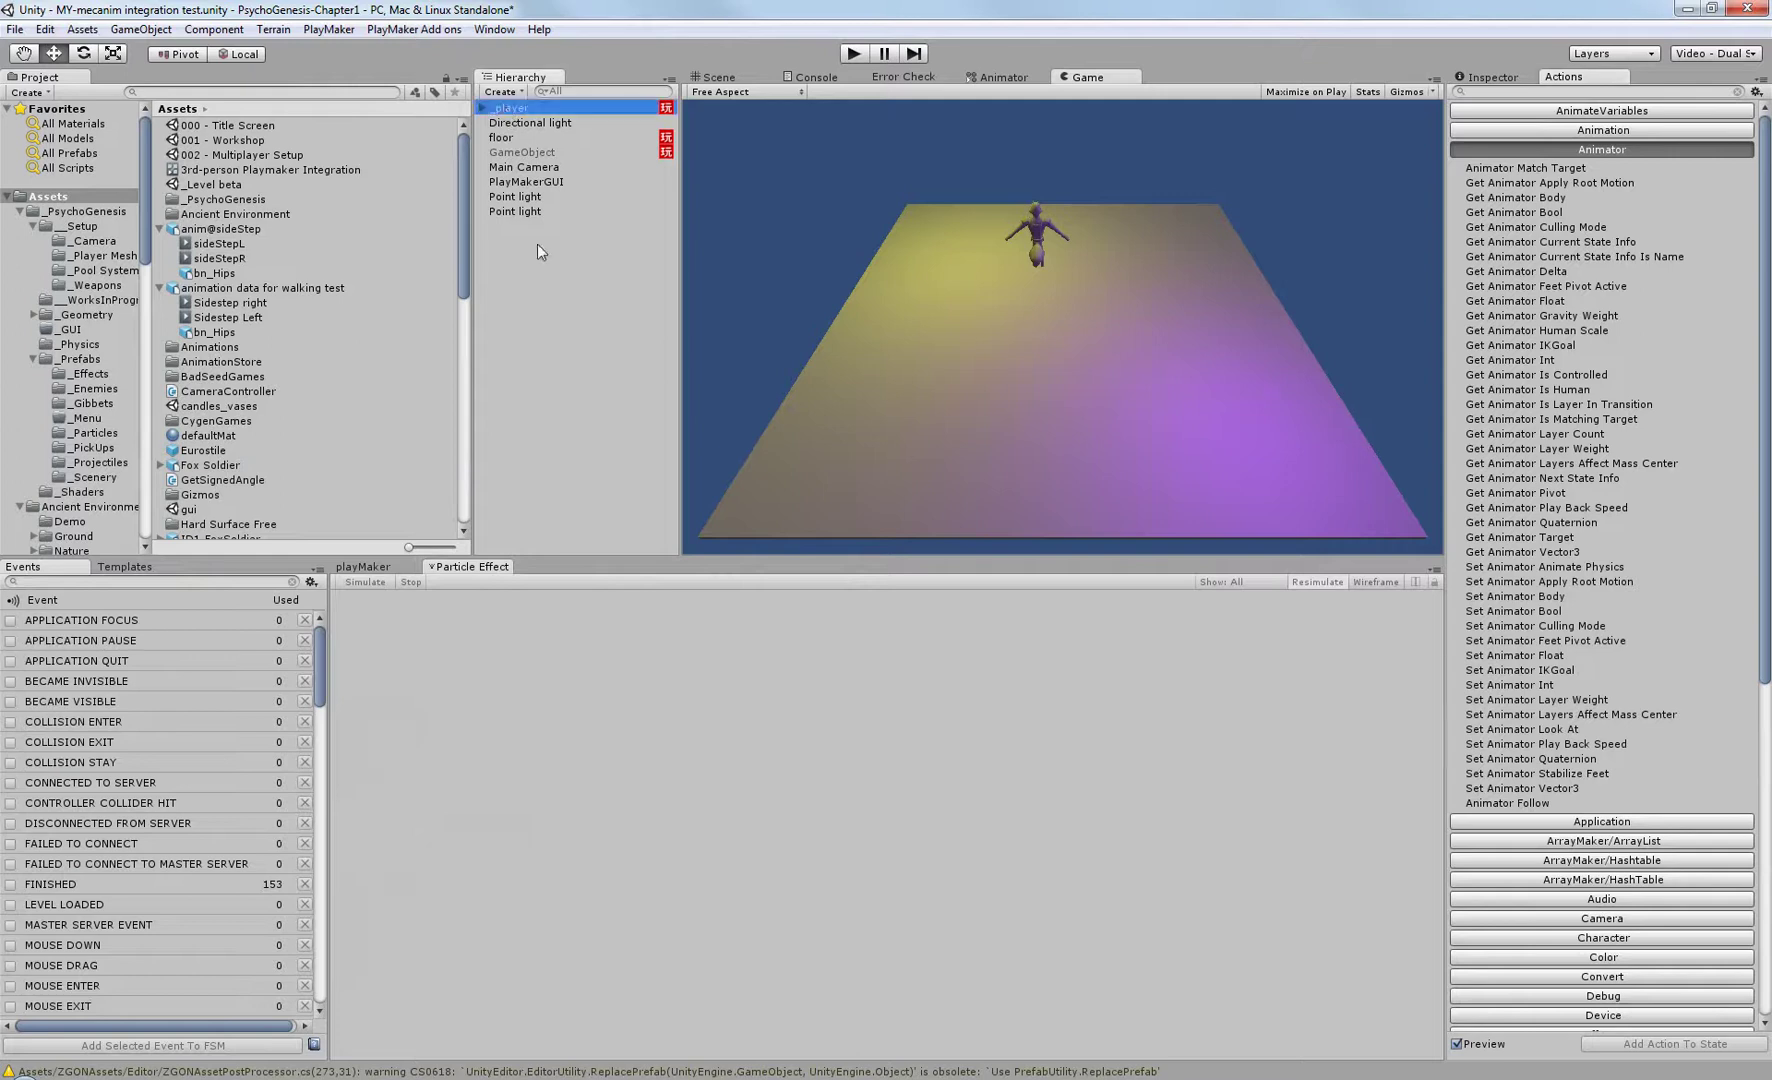
click(362, 566)
click(1034, 78)
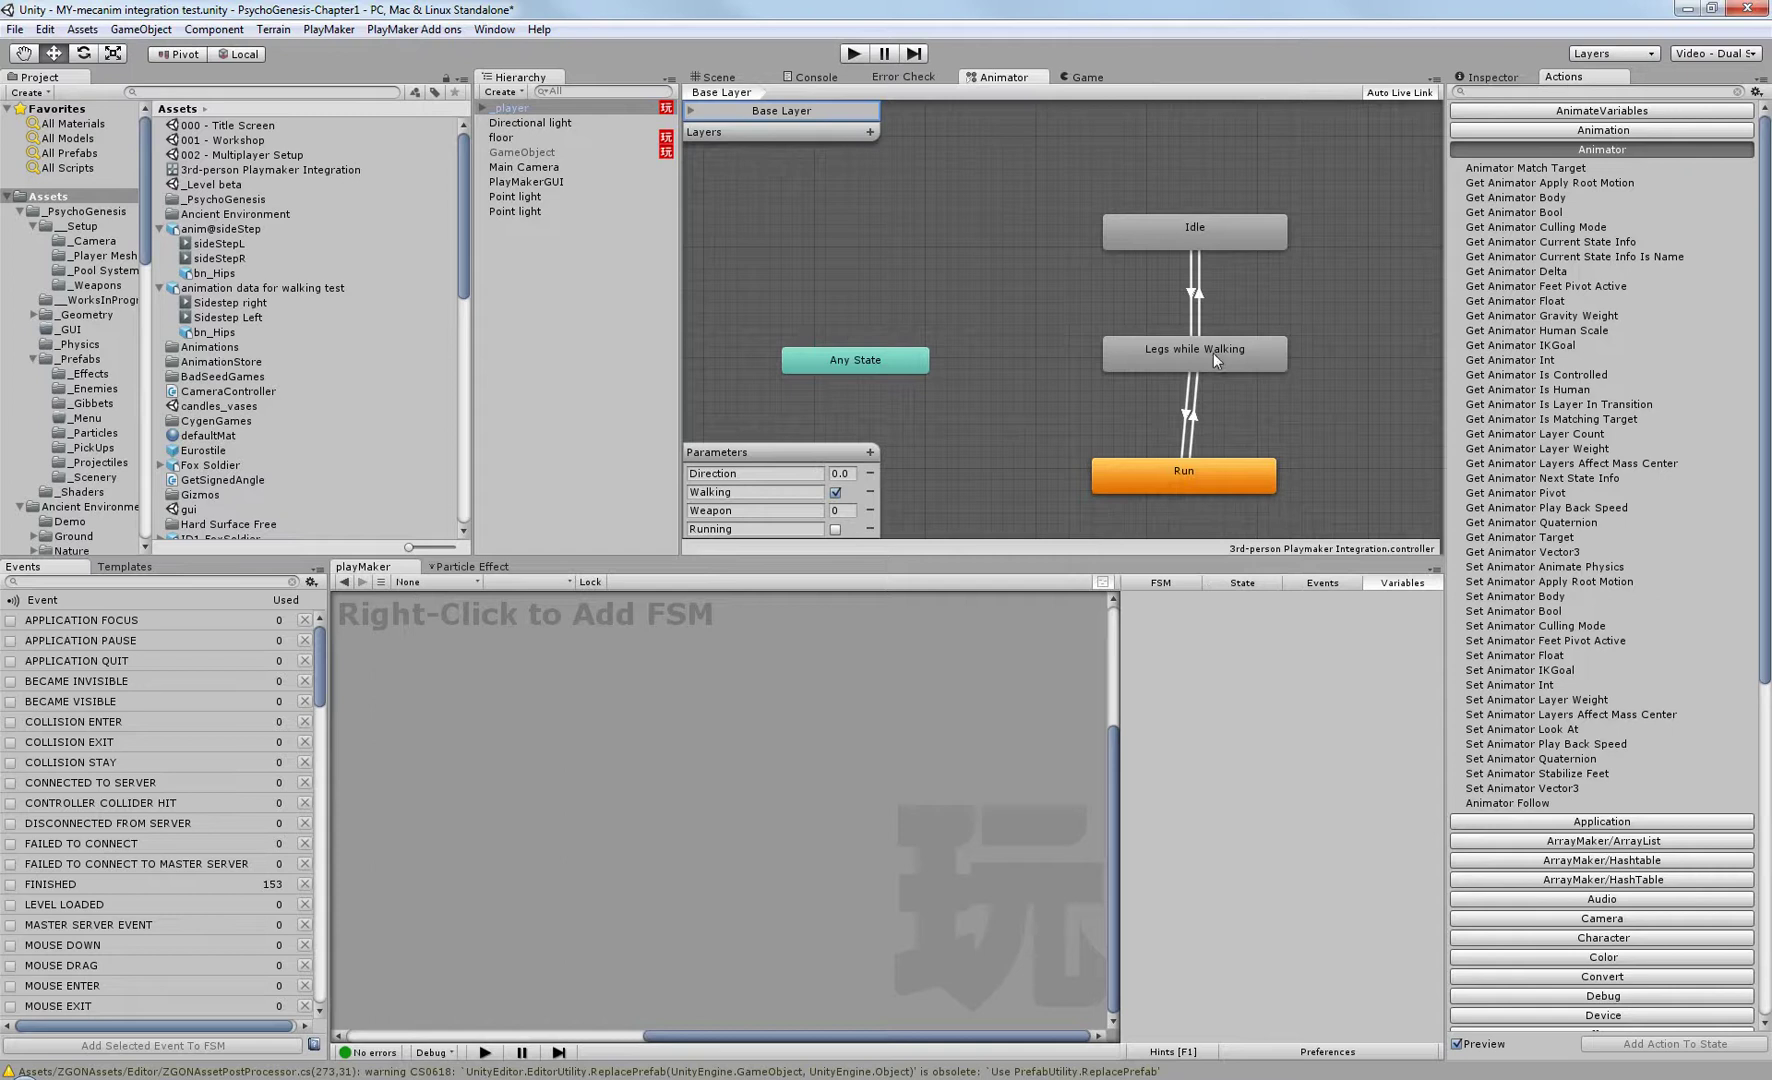
Select and shift the Legs while Walking state, then inspect its speed 1, Foot IK and transitions.
drag(1213, 353, 1189, 356)
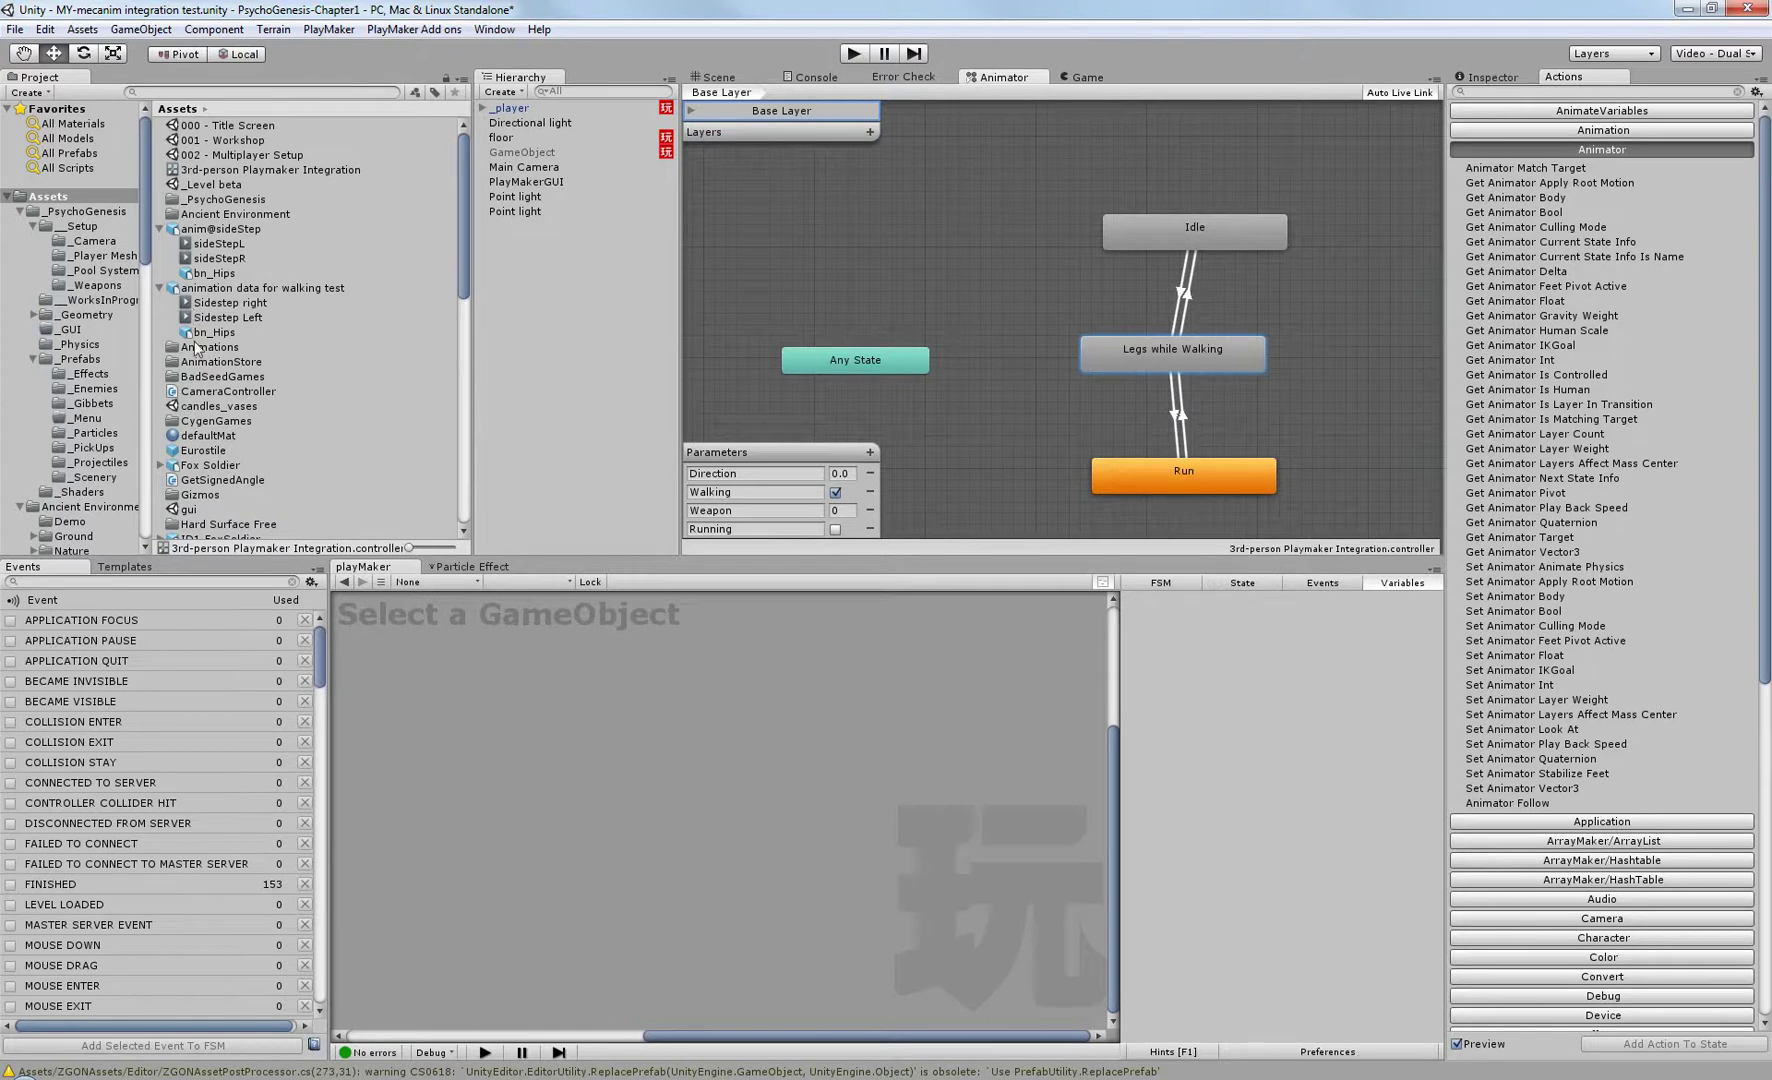
mouse_move(1166, 353)
mouse_down()
mouse_move(1113, 352)
mouse_move(1142, 366)
mouse_up()
click(750, 491)
click(1492, 78)
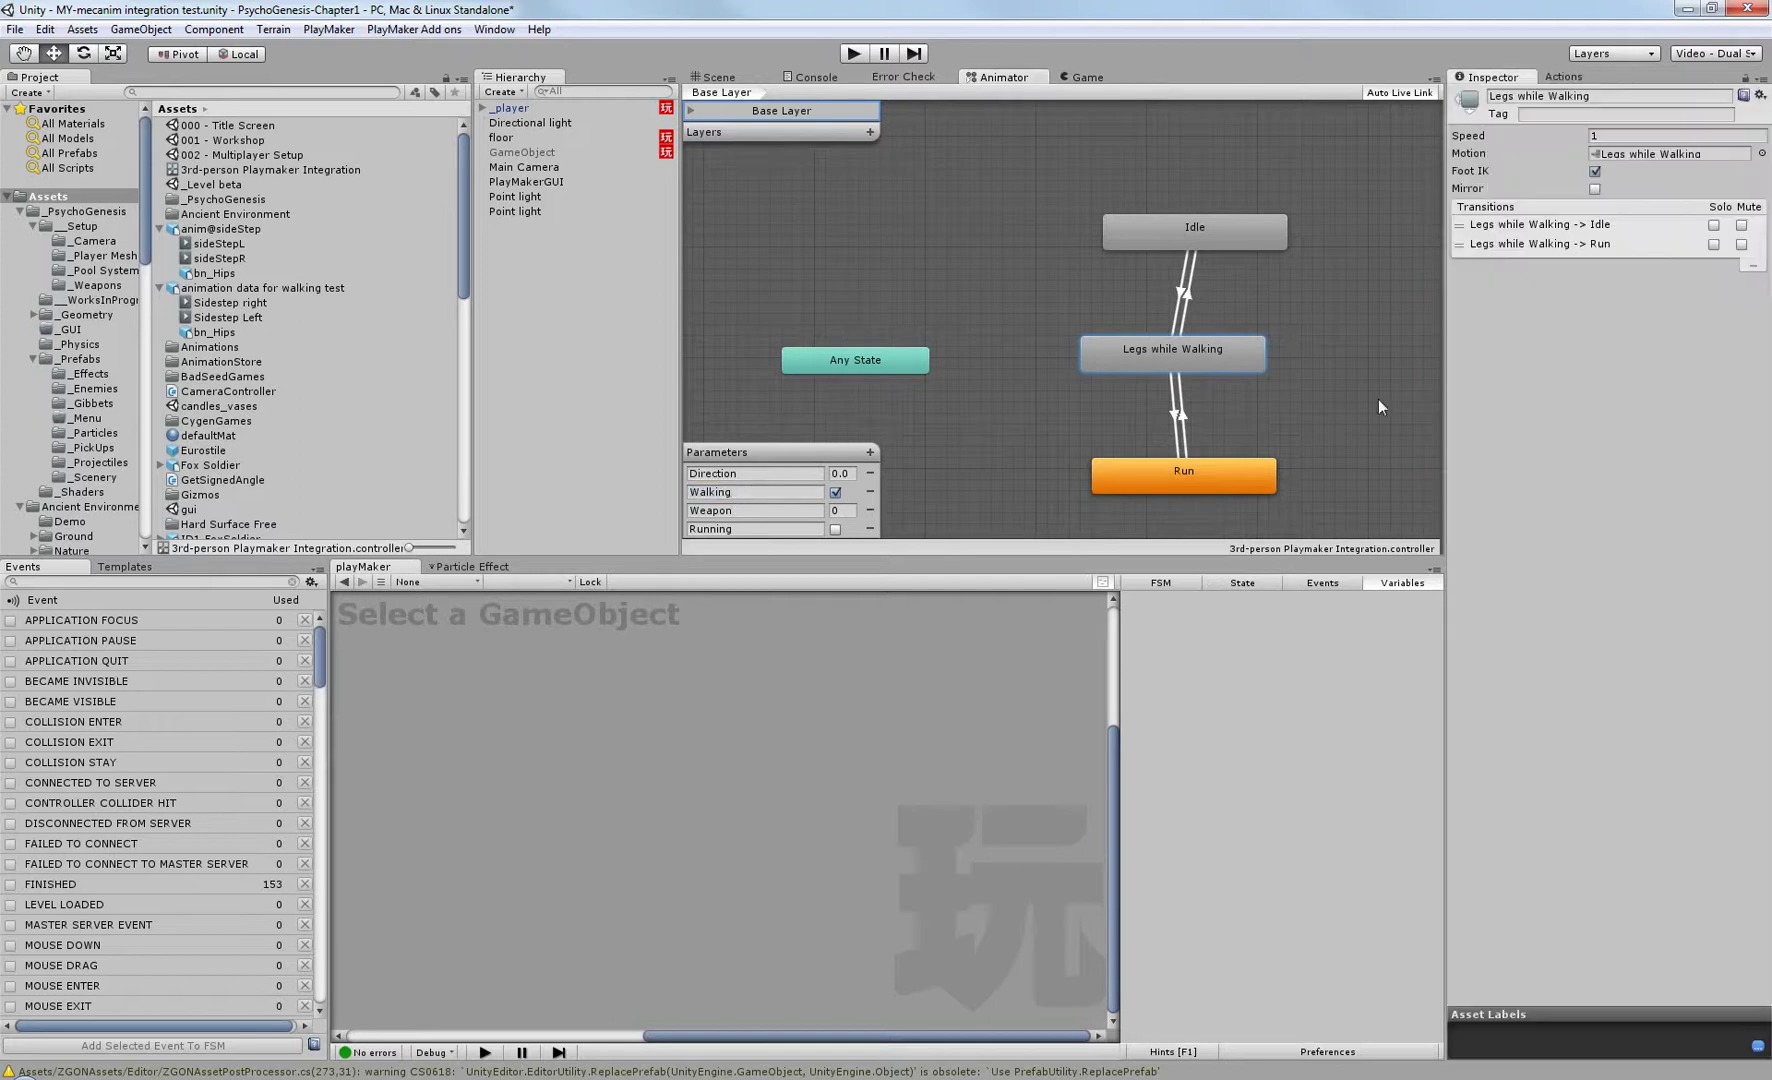
Open _player's Player FSM and show the toRun state's actions.
click(512, 108)
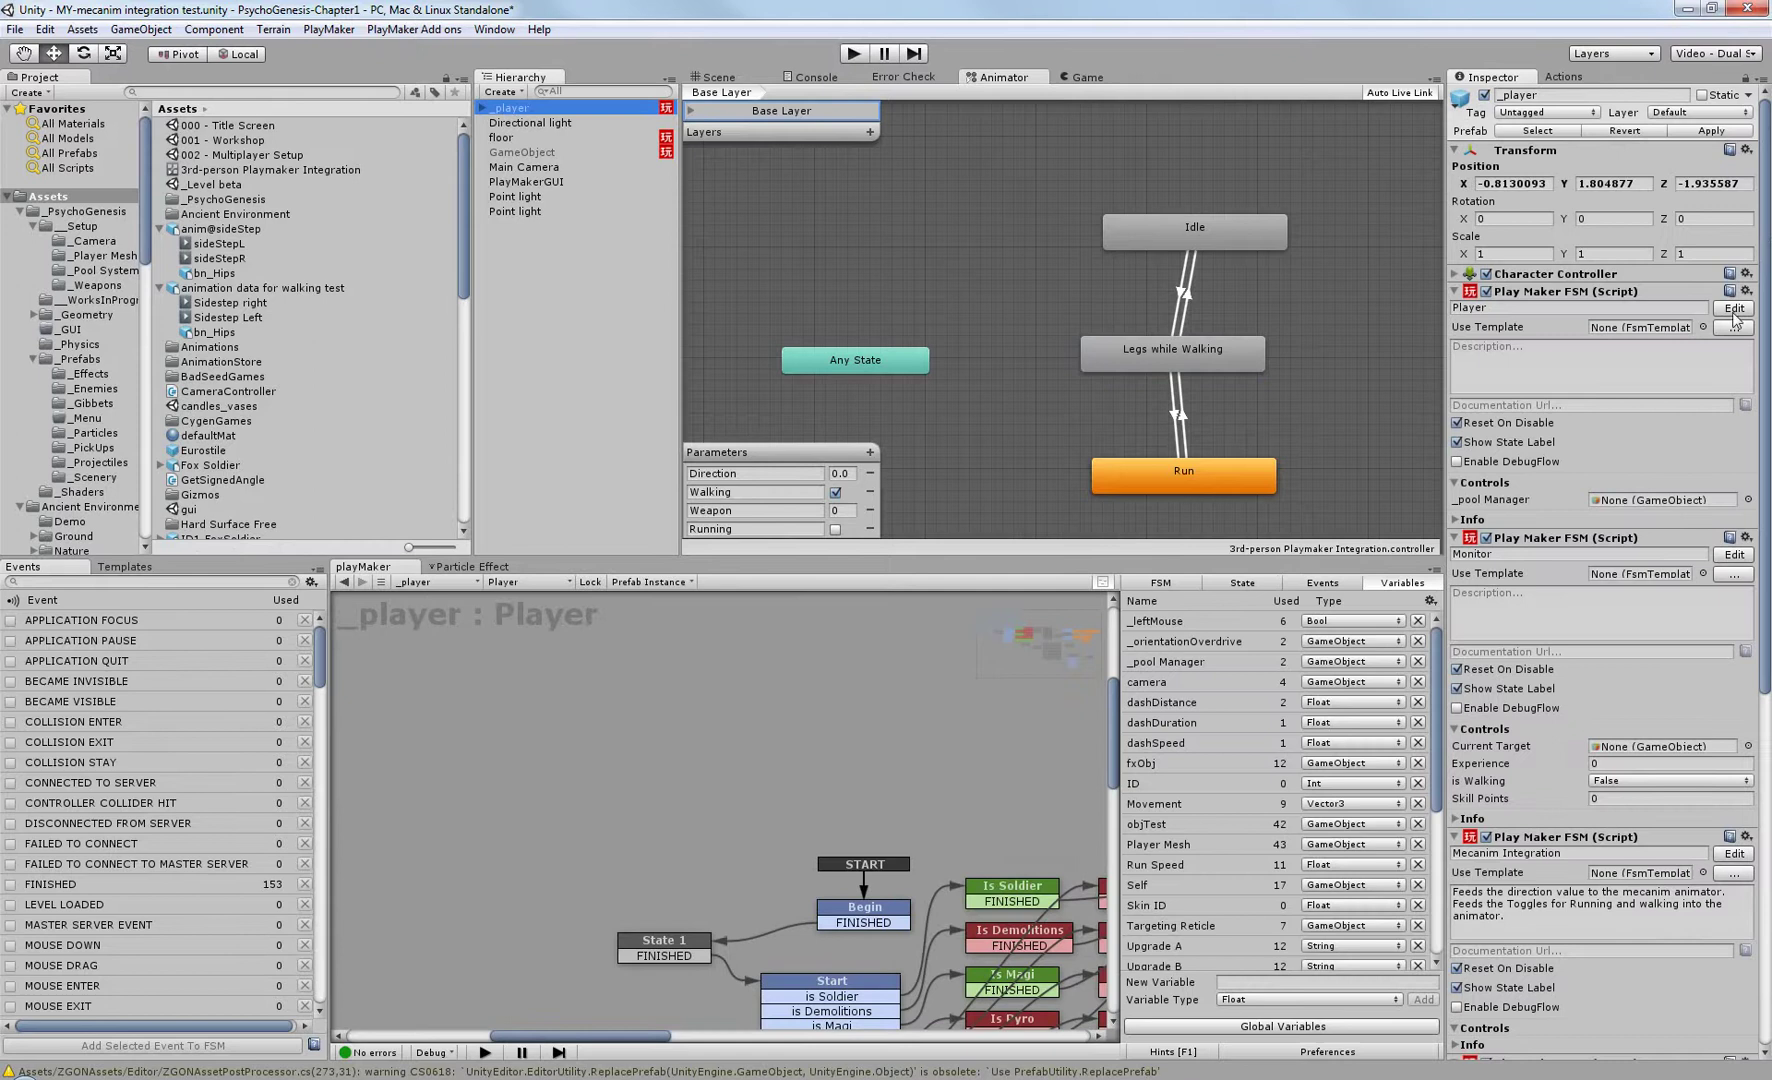
click(1734, 310)
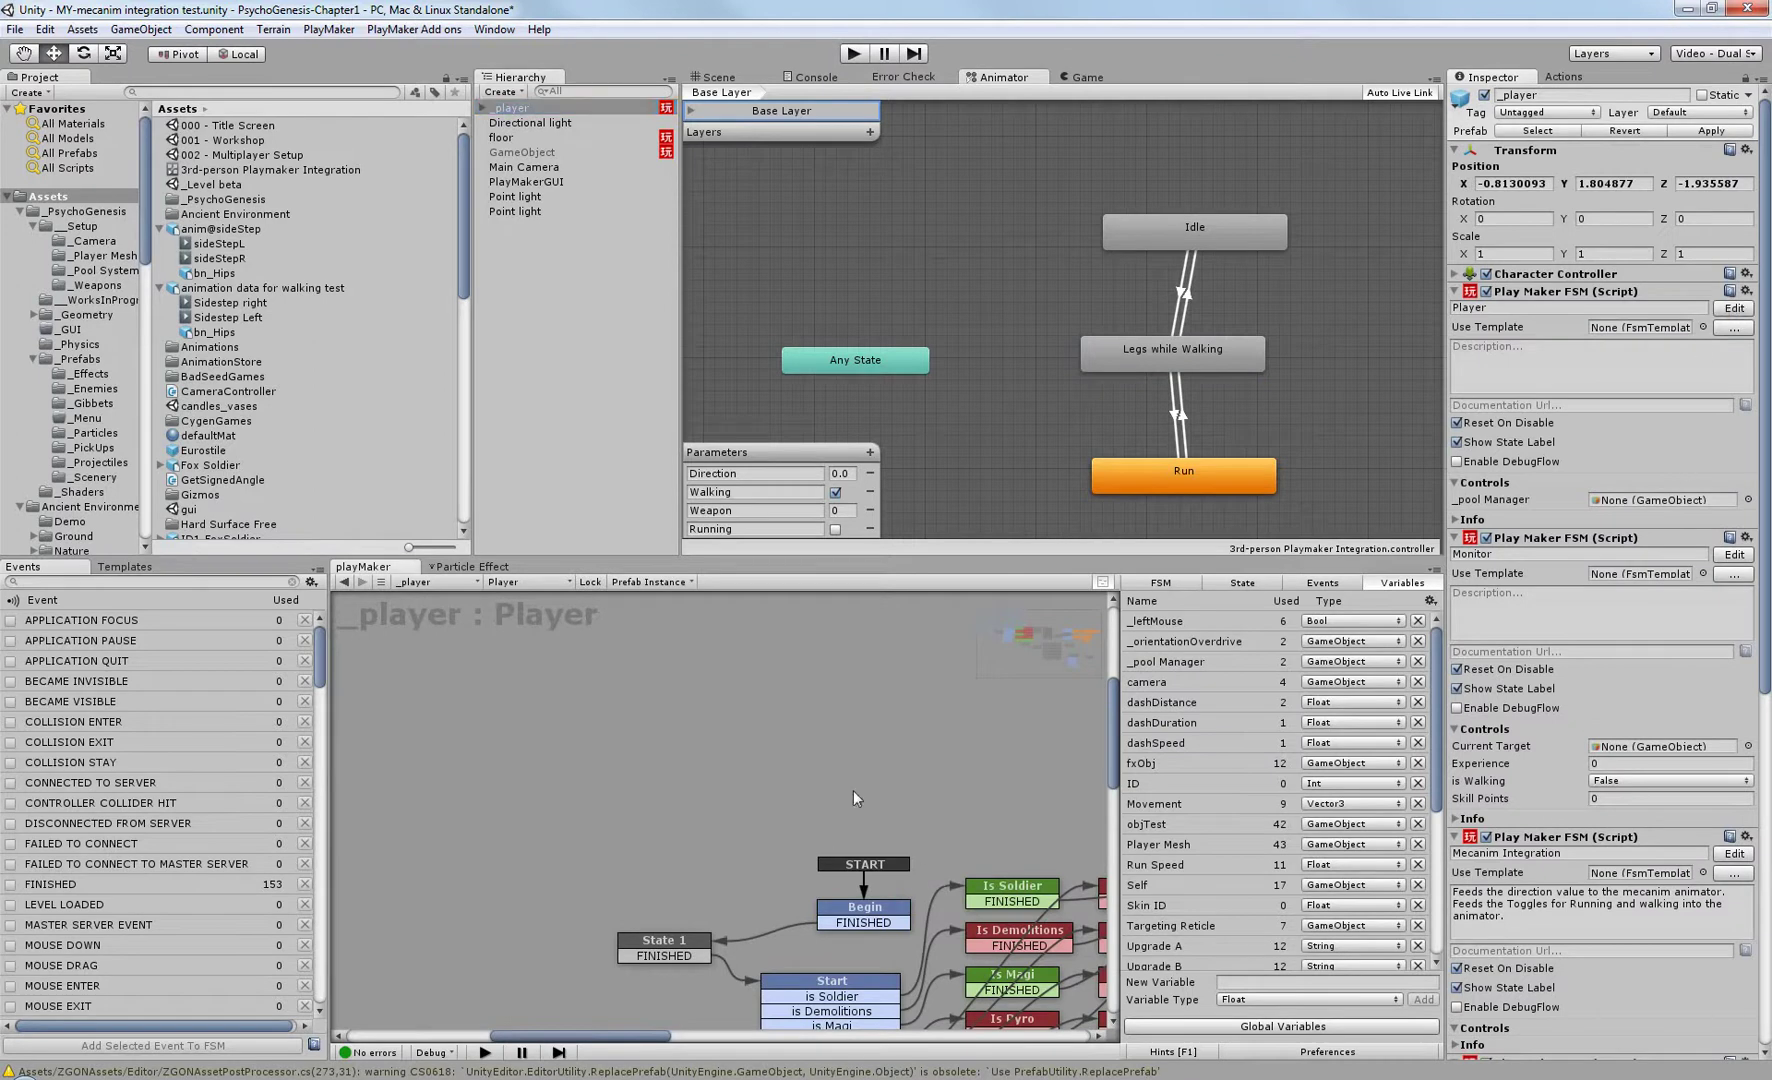
middle_drag(853, 790, 774, 772)
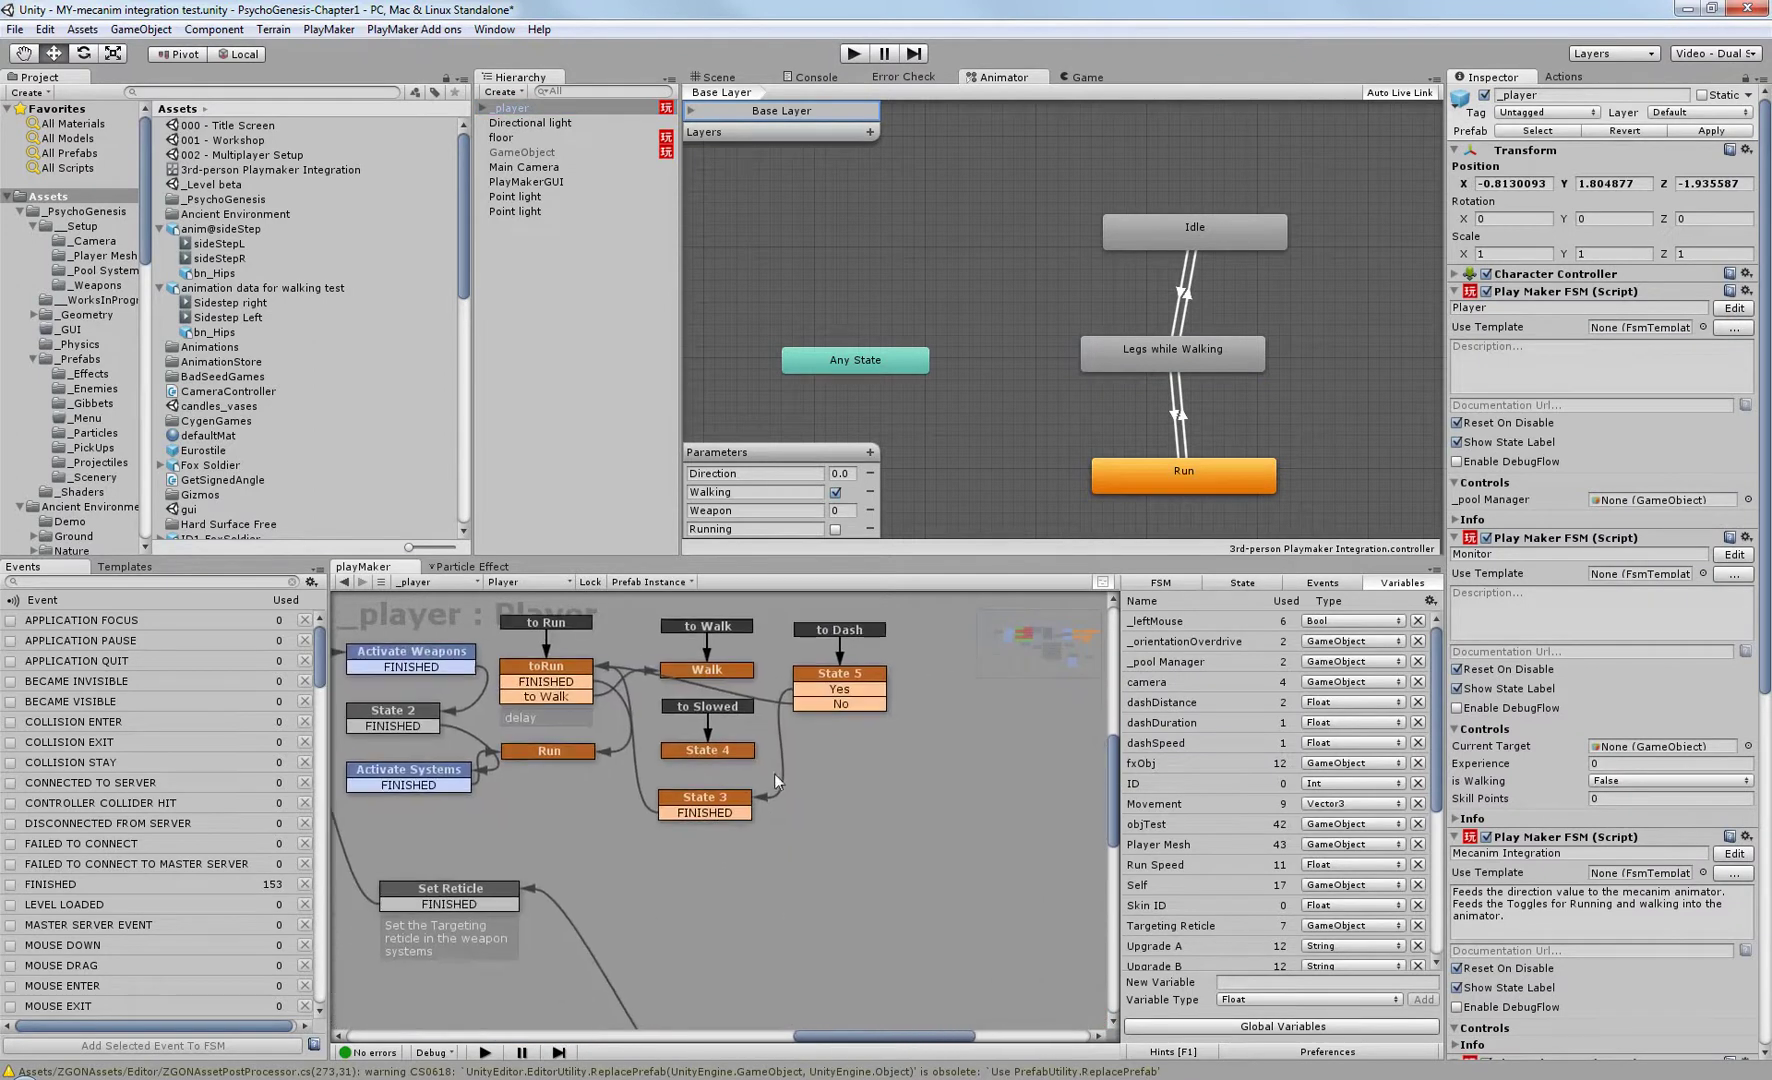
click(535, 683)
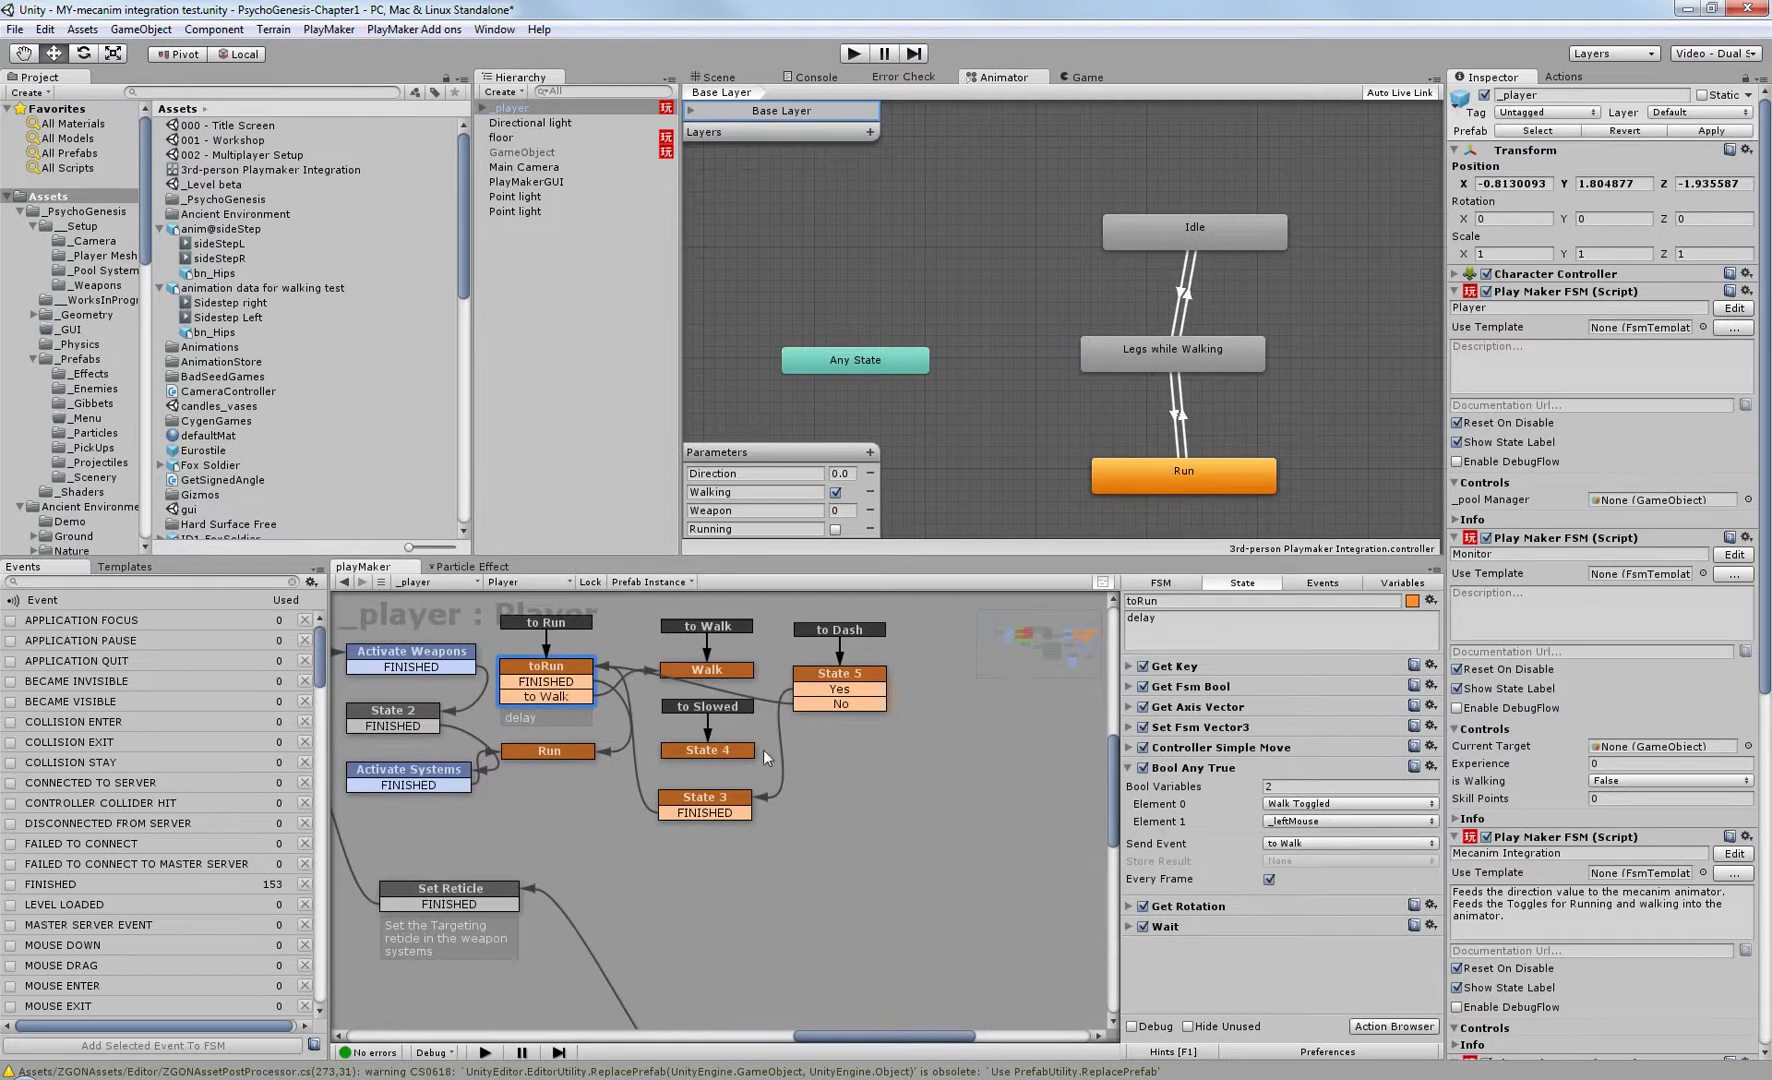
Load _player's Mecanim Integration FSM into the PlayMaker graph.
middle_drag(763, 749, 785, 791)
scroll(1630, 693, down, 3)
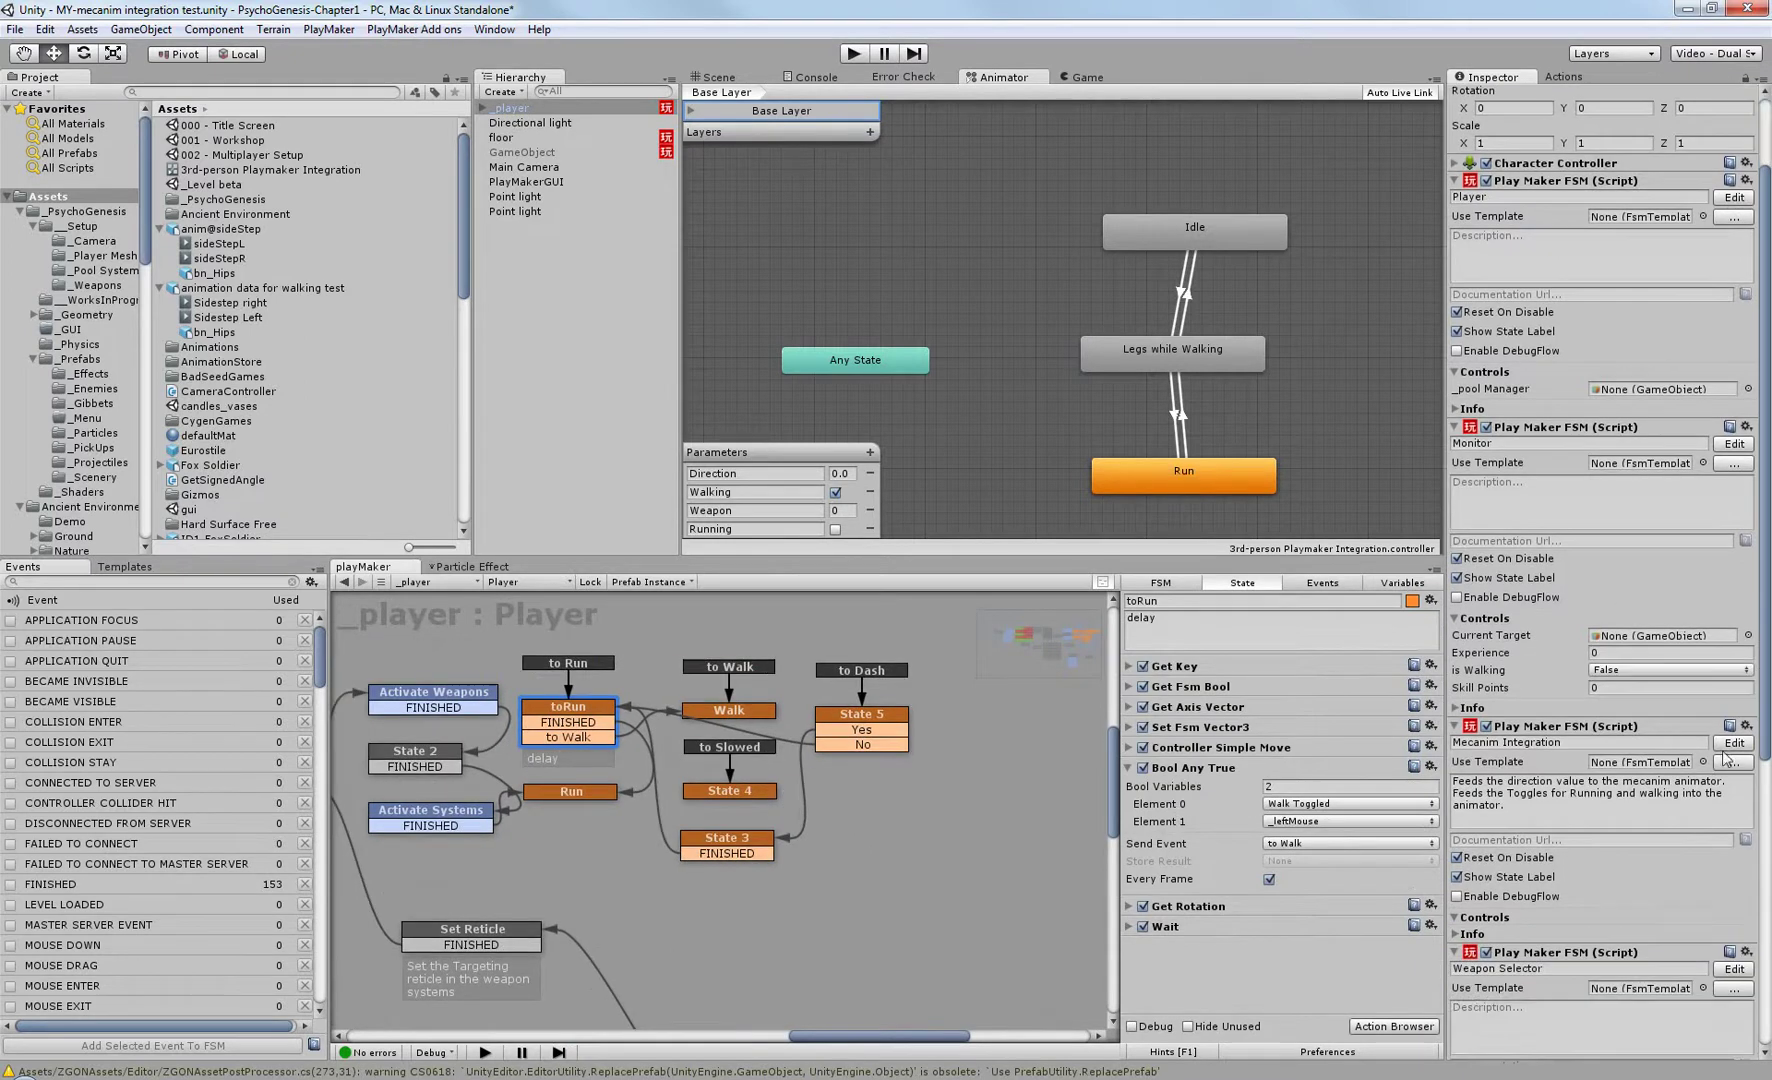
click(1732, 742)
Show State 2's Get Euler Delta Angle and Set Animator Float actions, then expand _player's children.
click(785, 717)
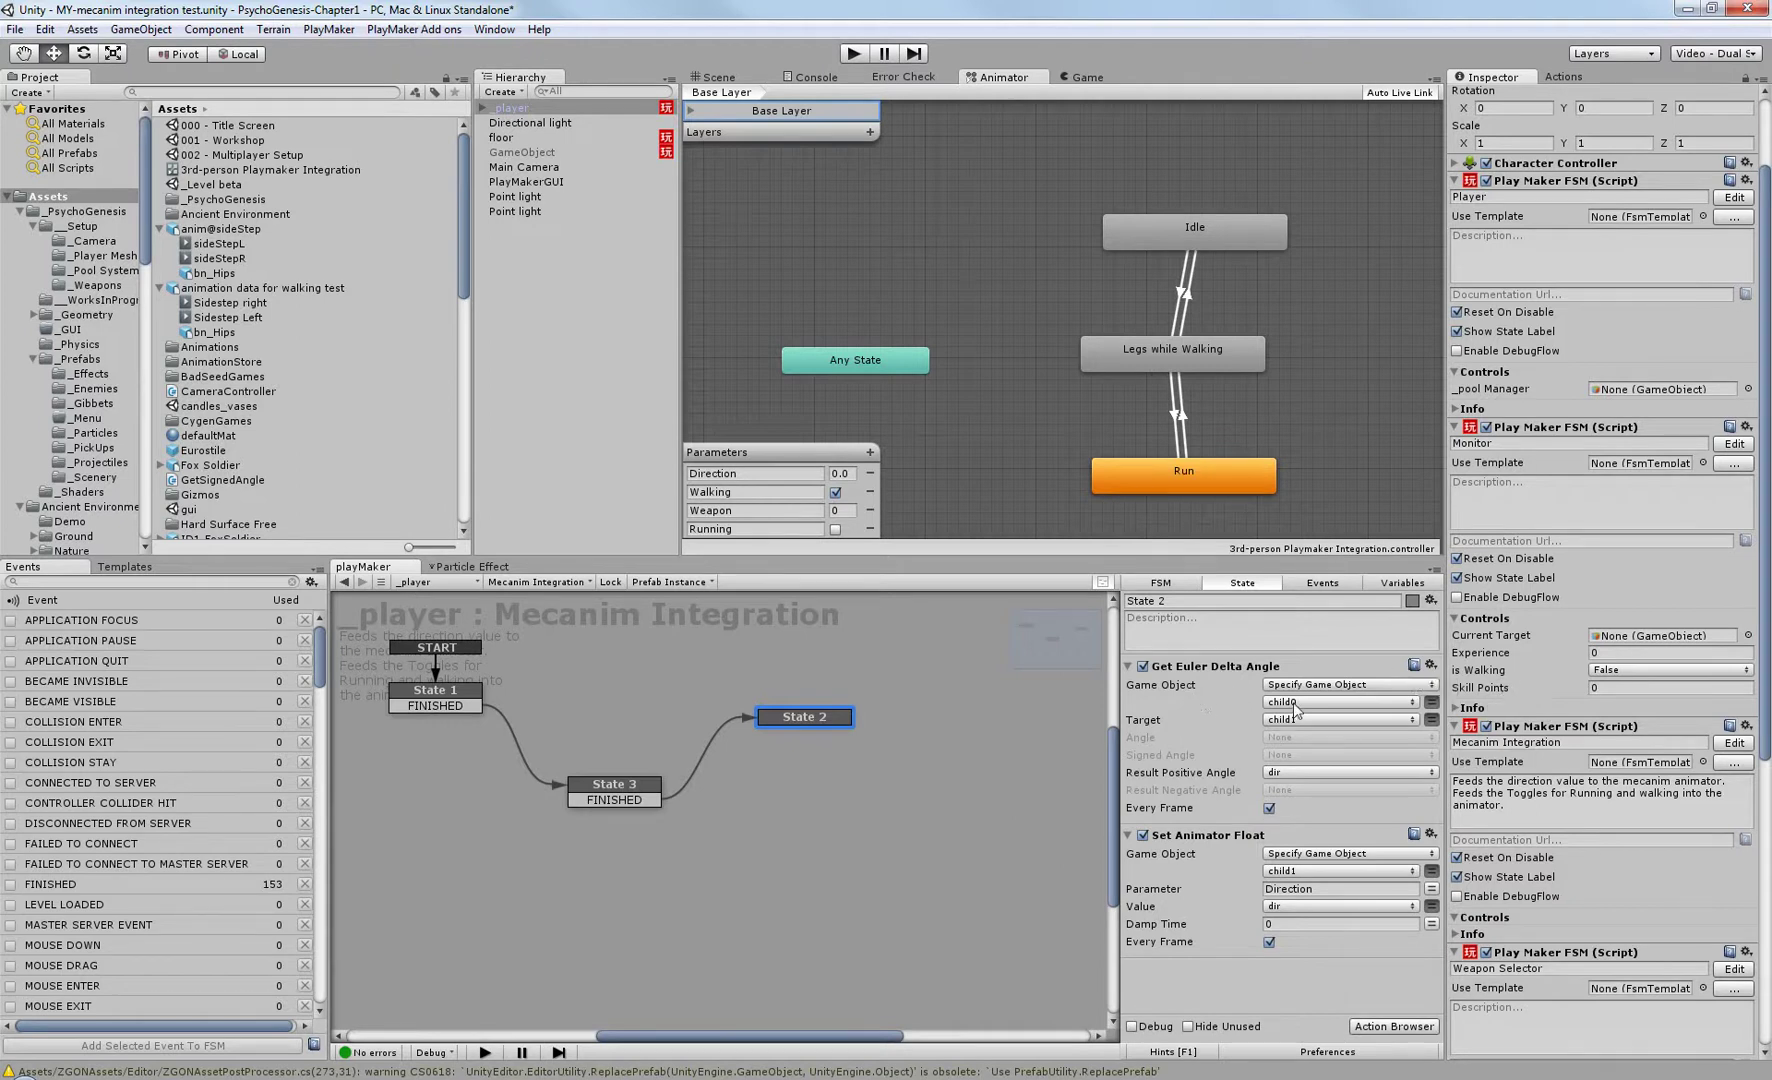
click(482, 108)
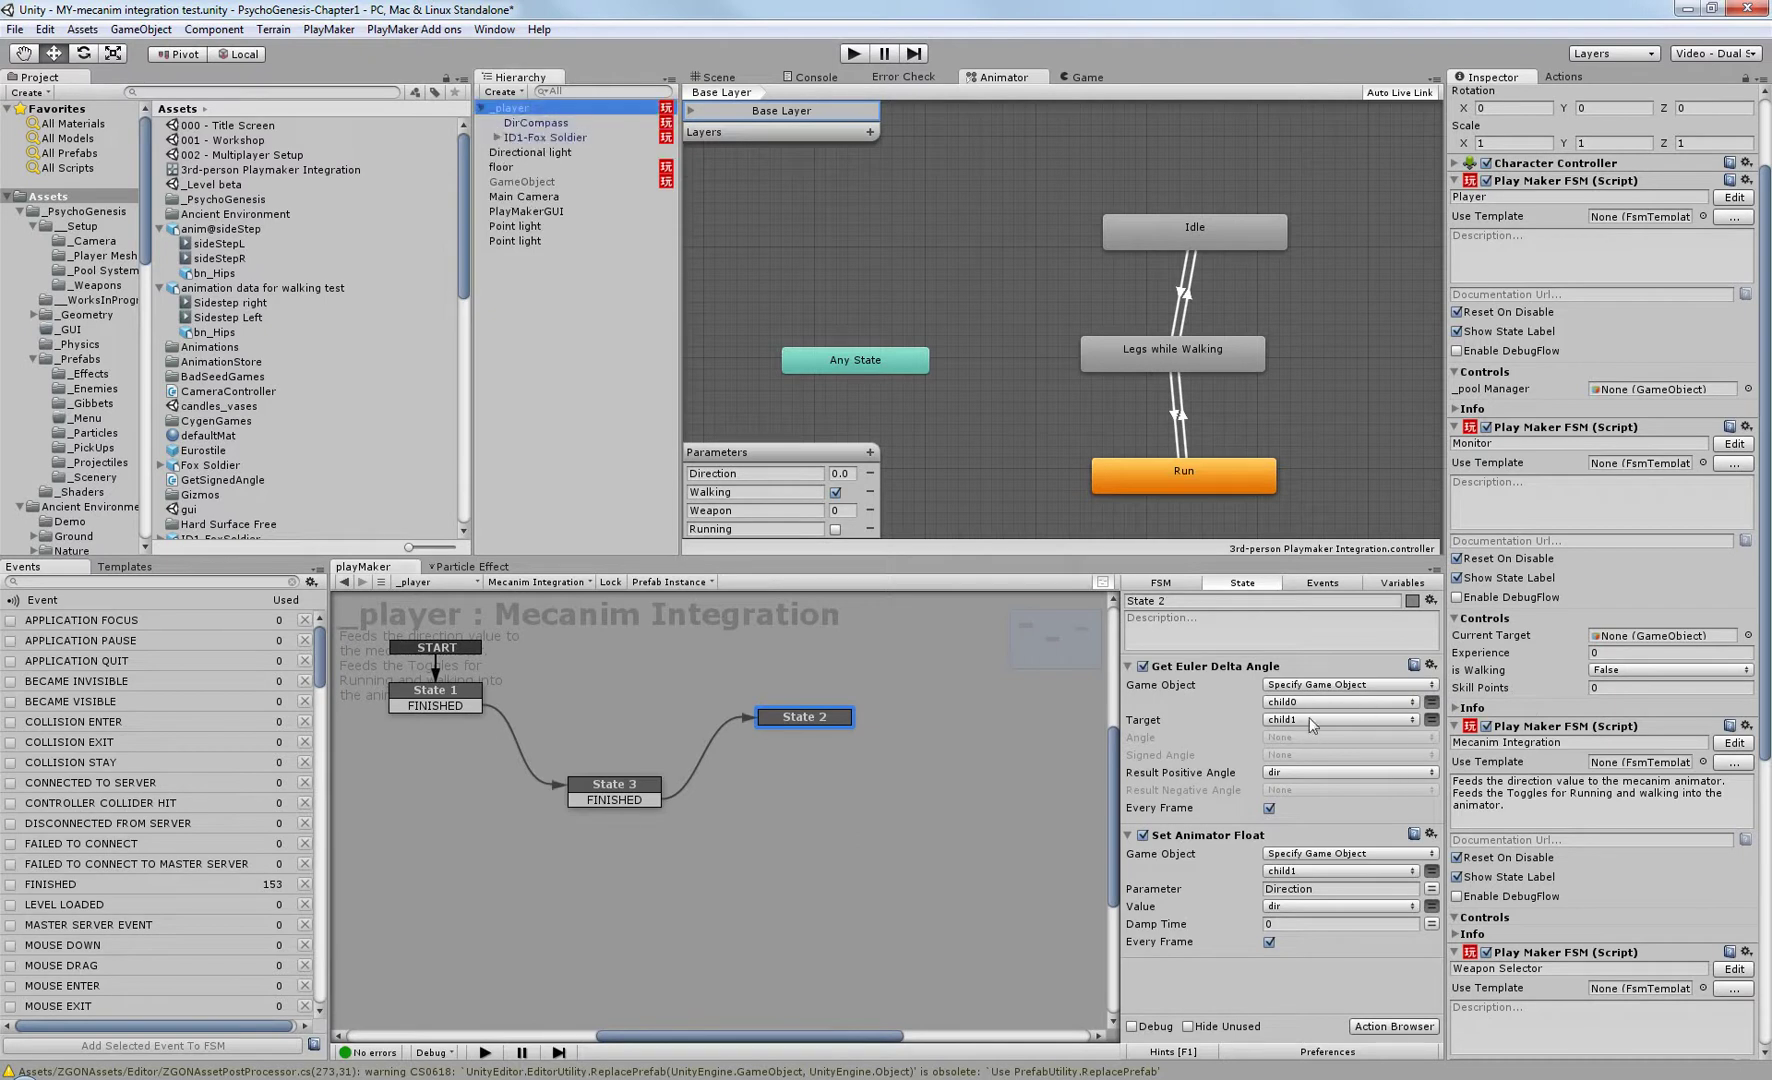
Open ID1-Fox Soldier's FSM, move its Walking state down-right, and preview the Game view.
click(535, 122)
click(528, 138)
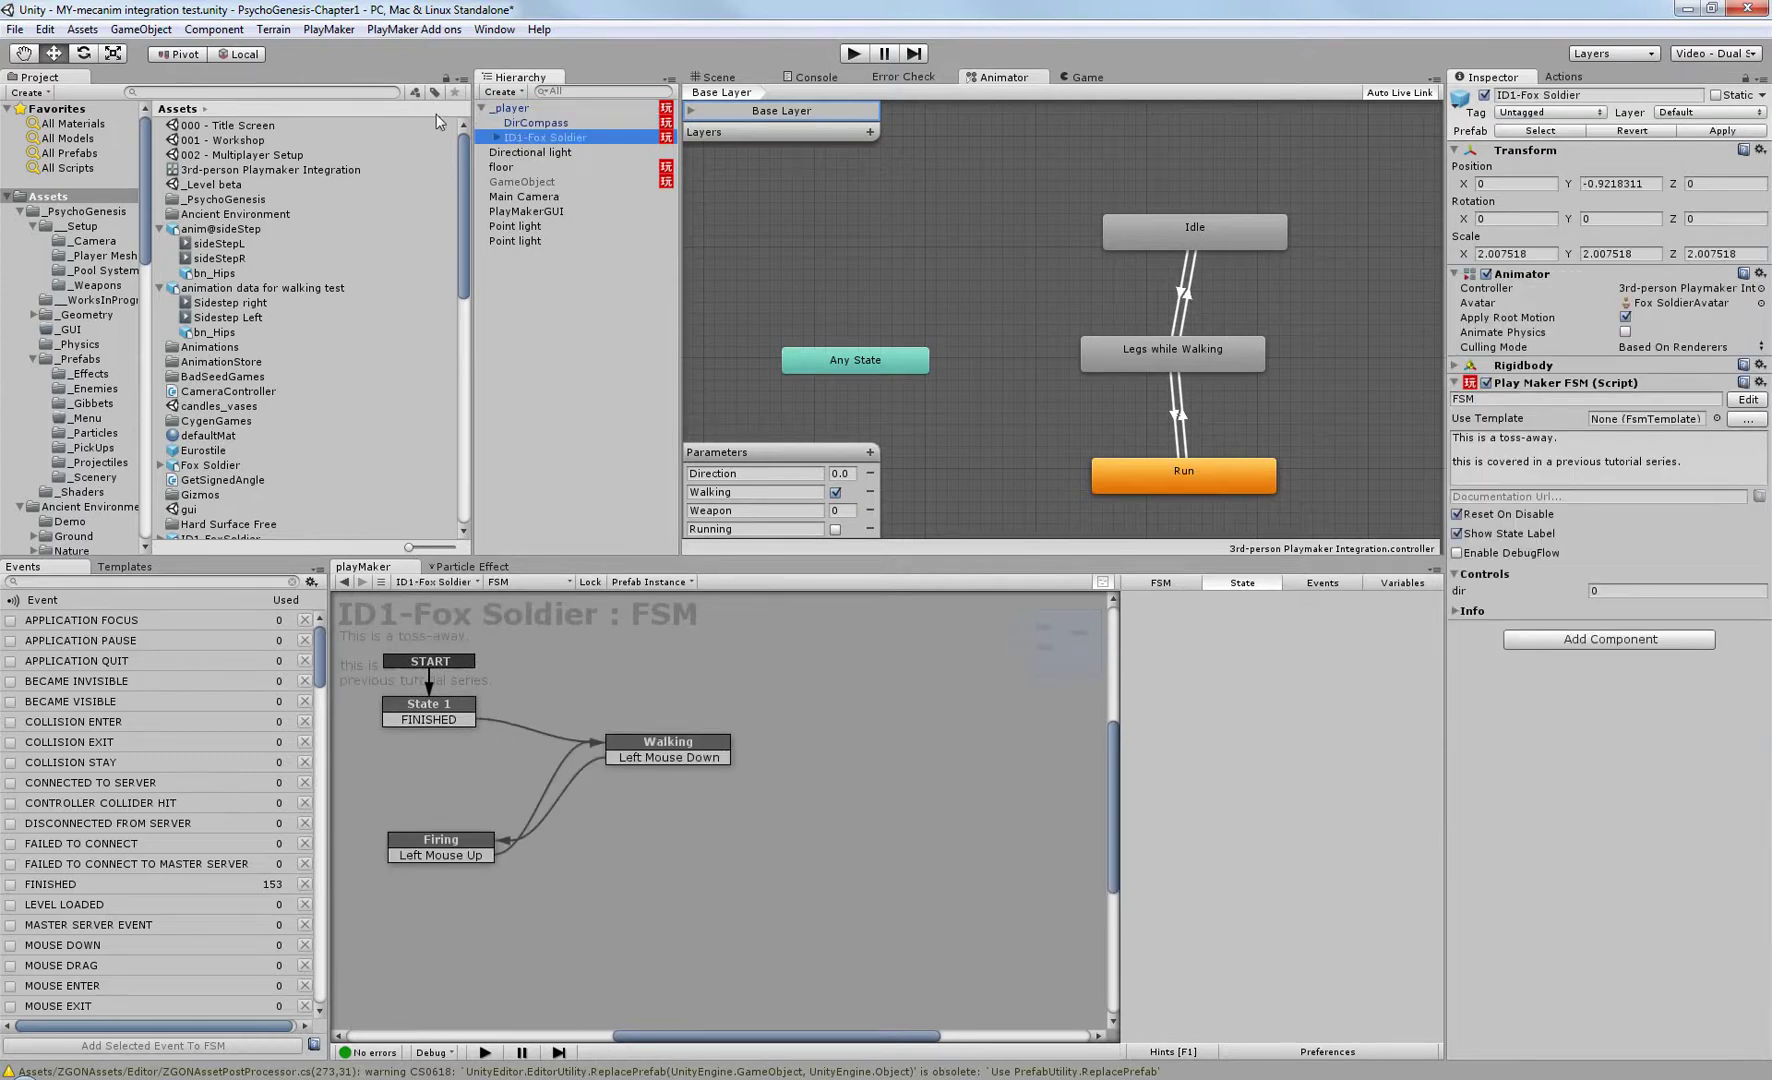
click(680, 755)
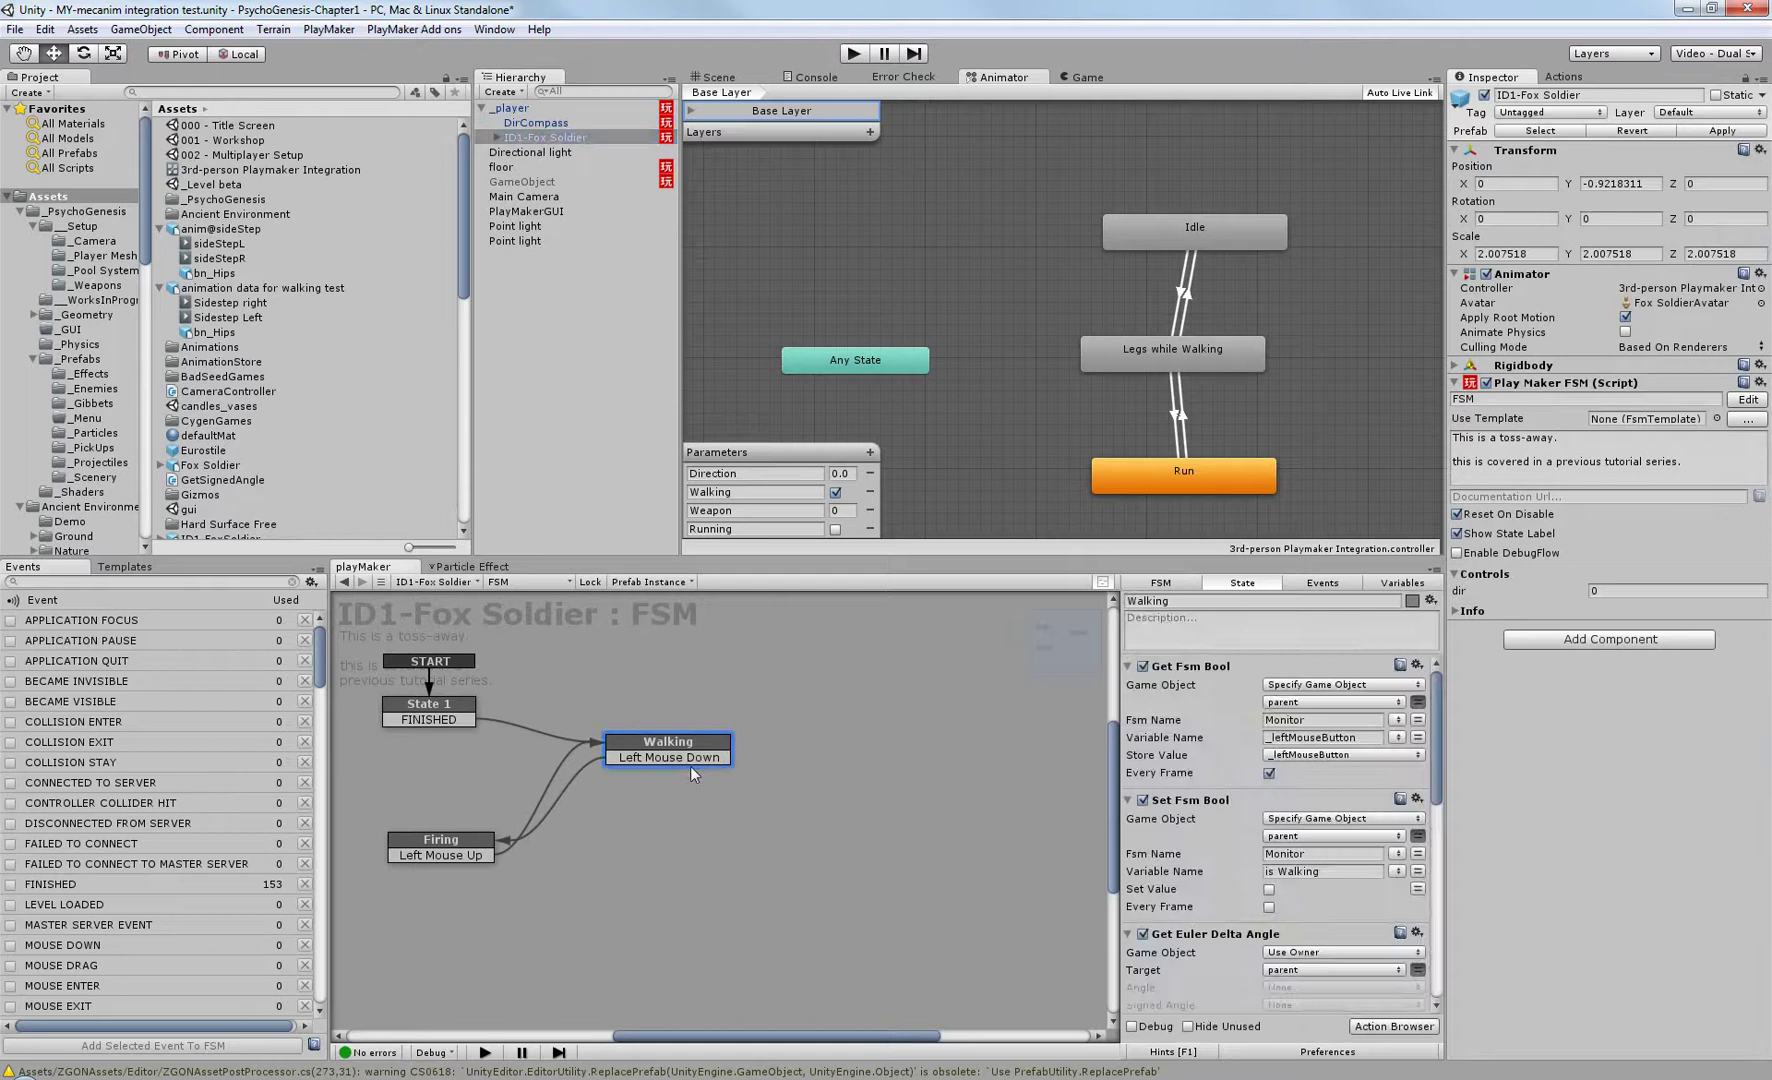
drag(692, 773, 722, 803)
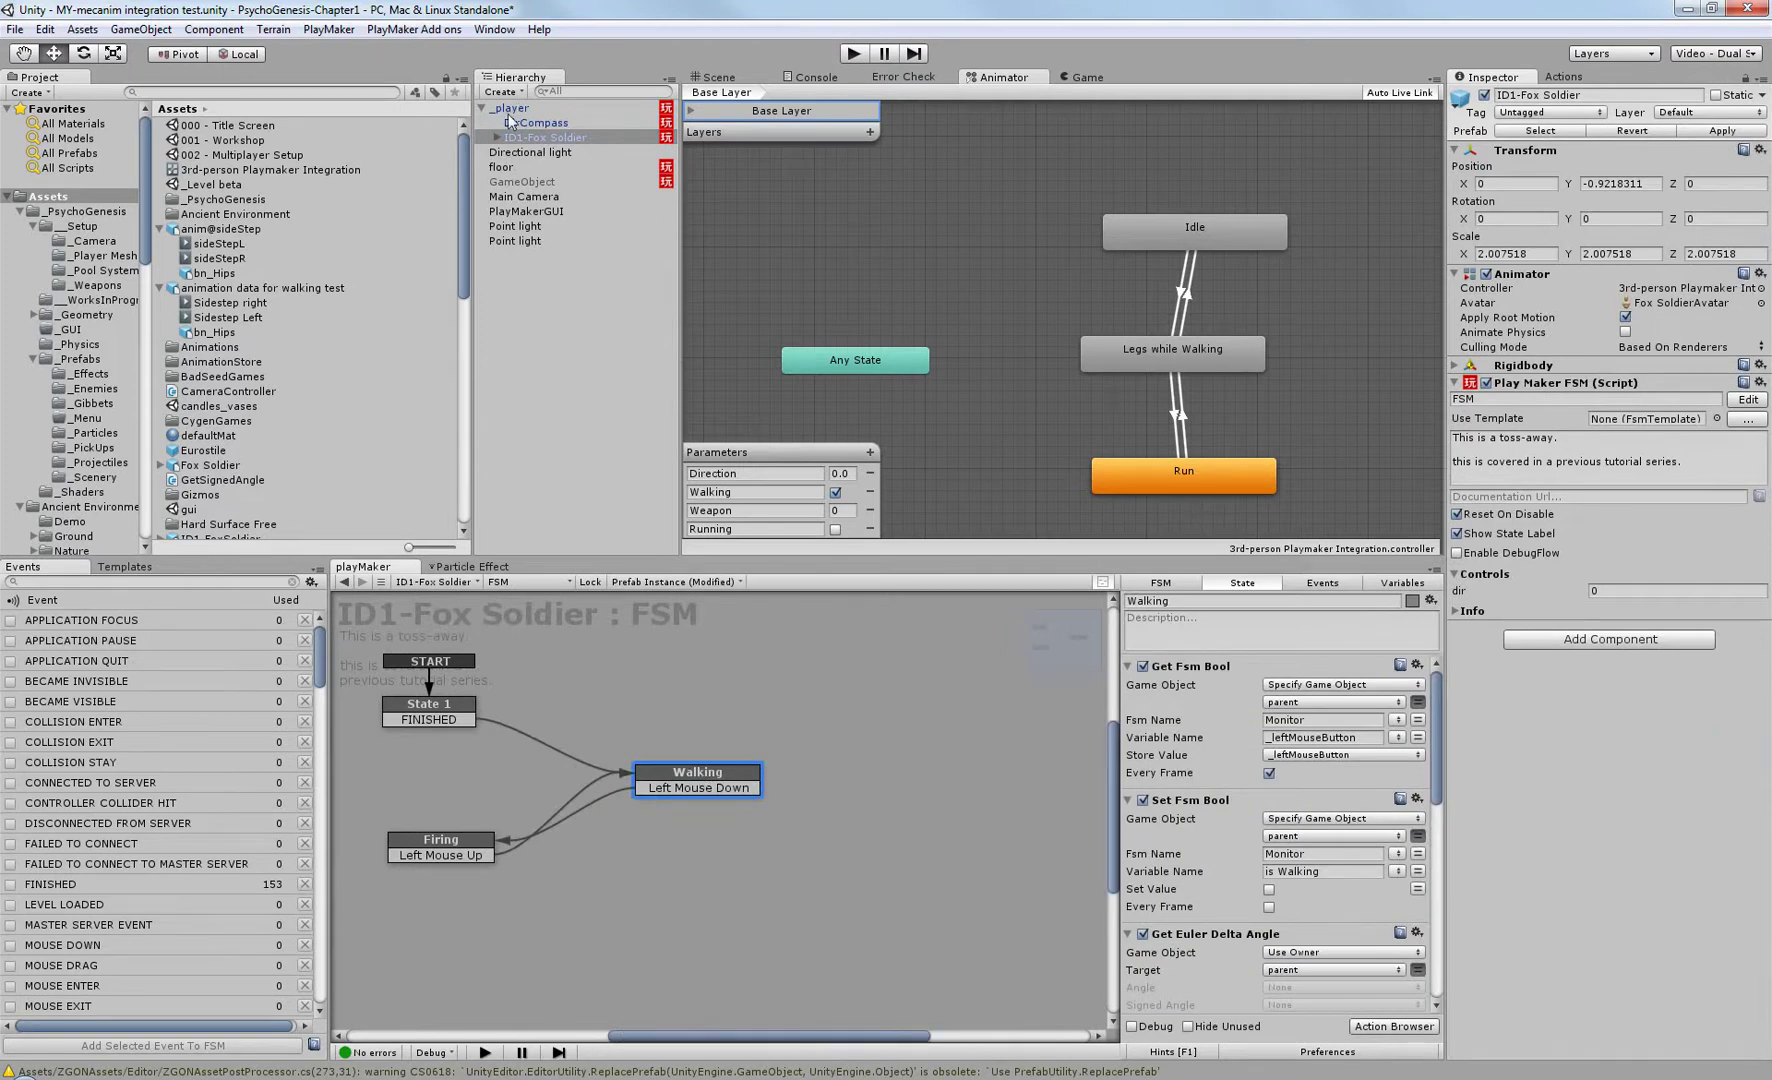
click(1088, 79)
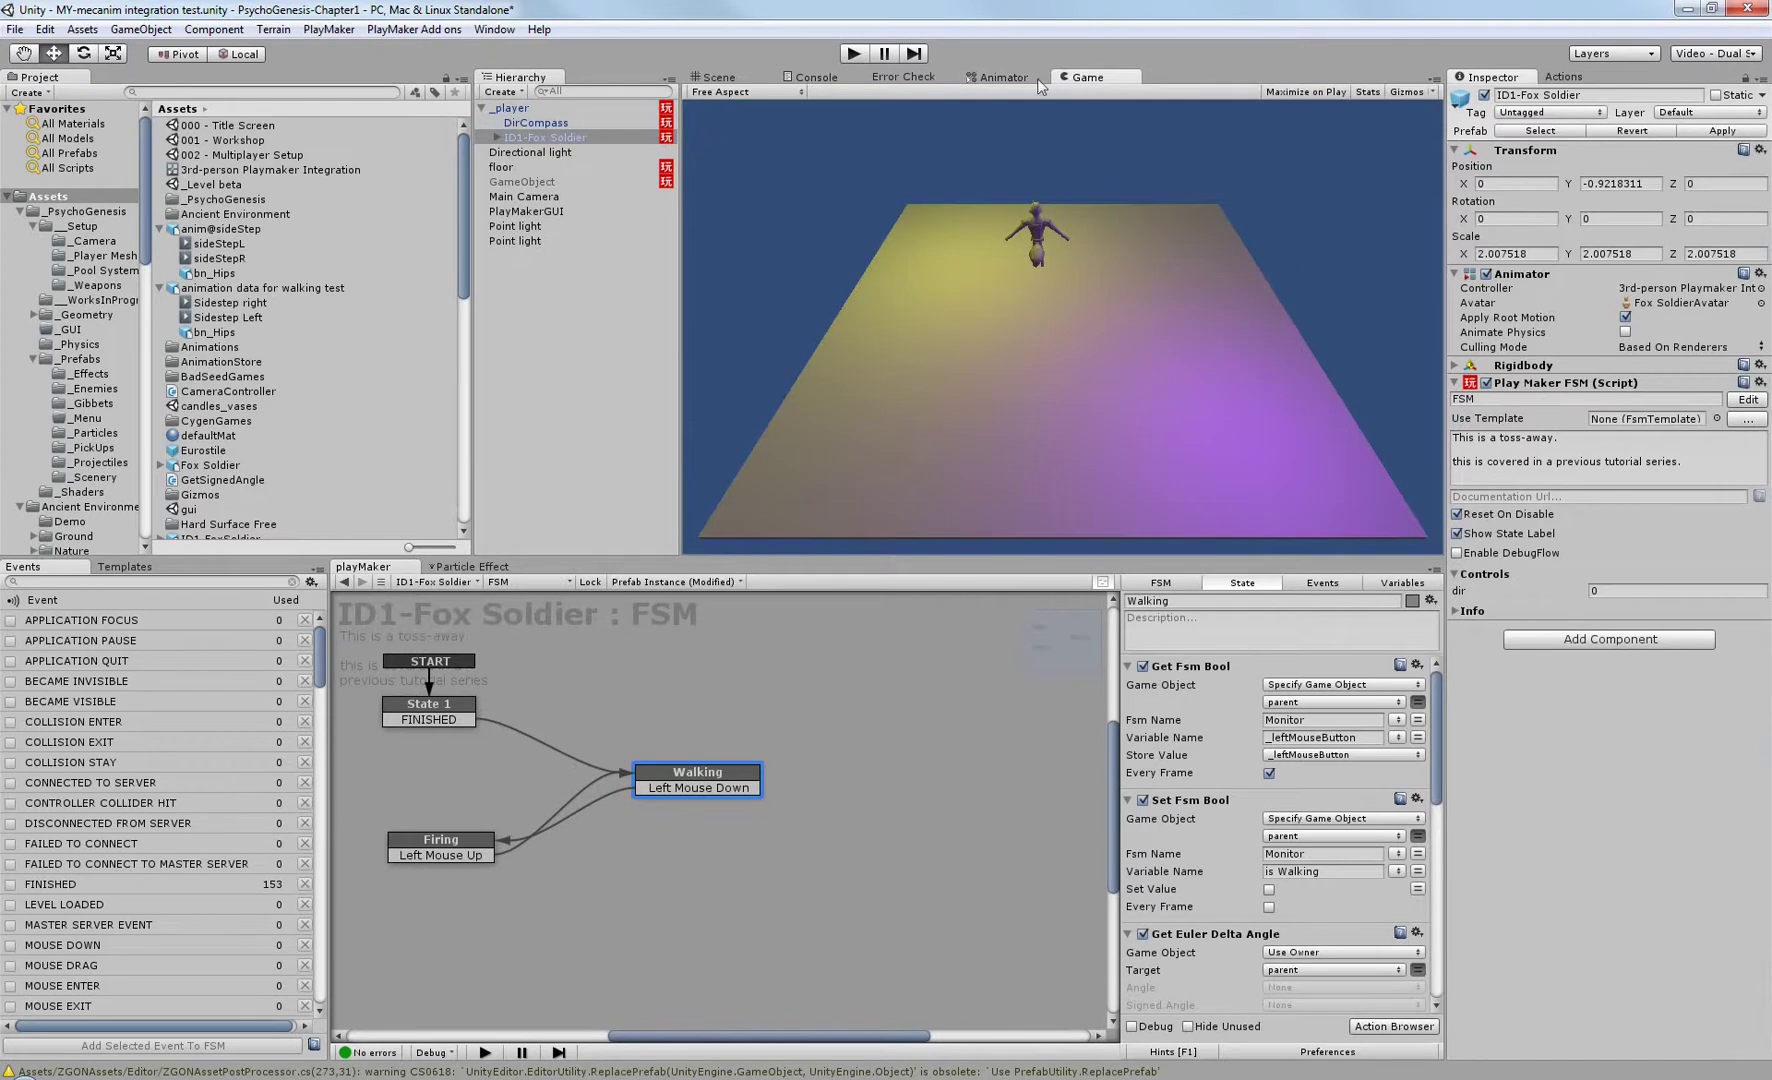
click(1002, 78)
Check DirCompass's State 1 Get Parent, move State 2 down-right, then return to Mecanim Integration FSM.
click(536, 124)
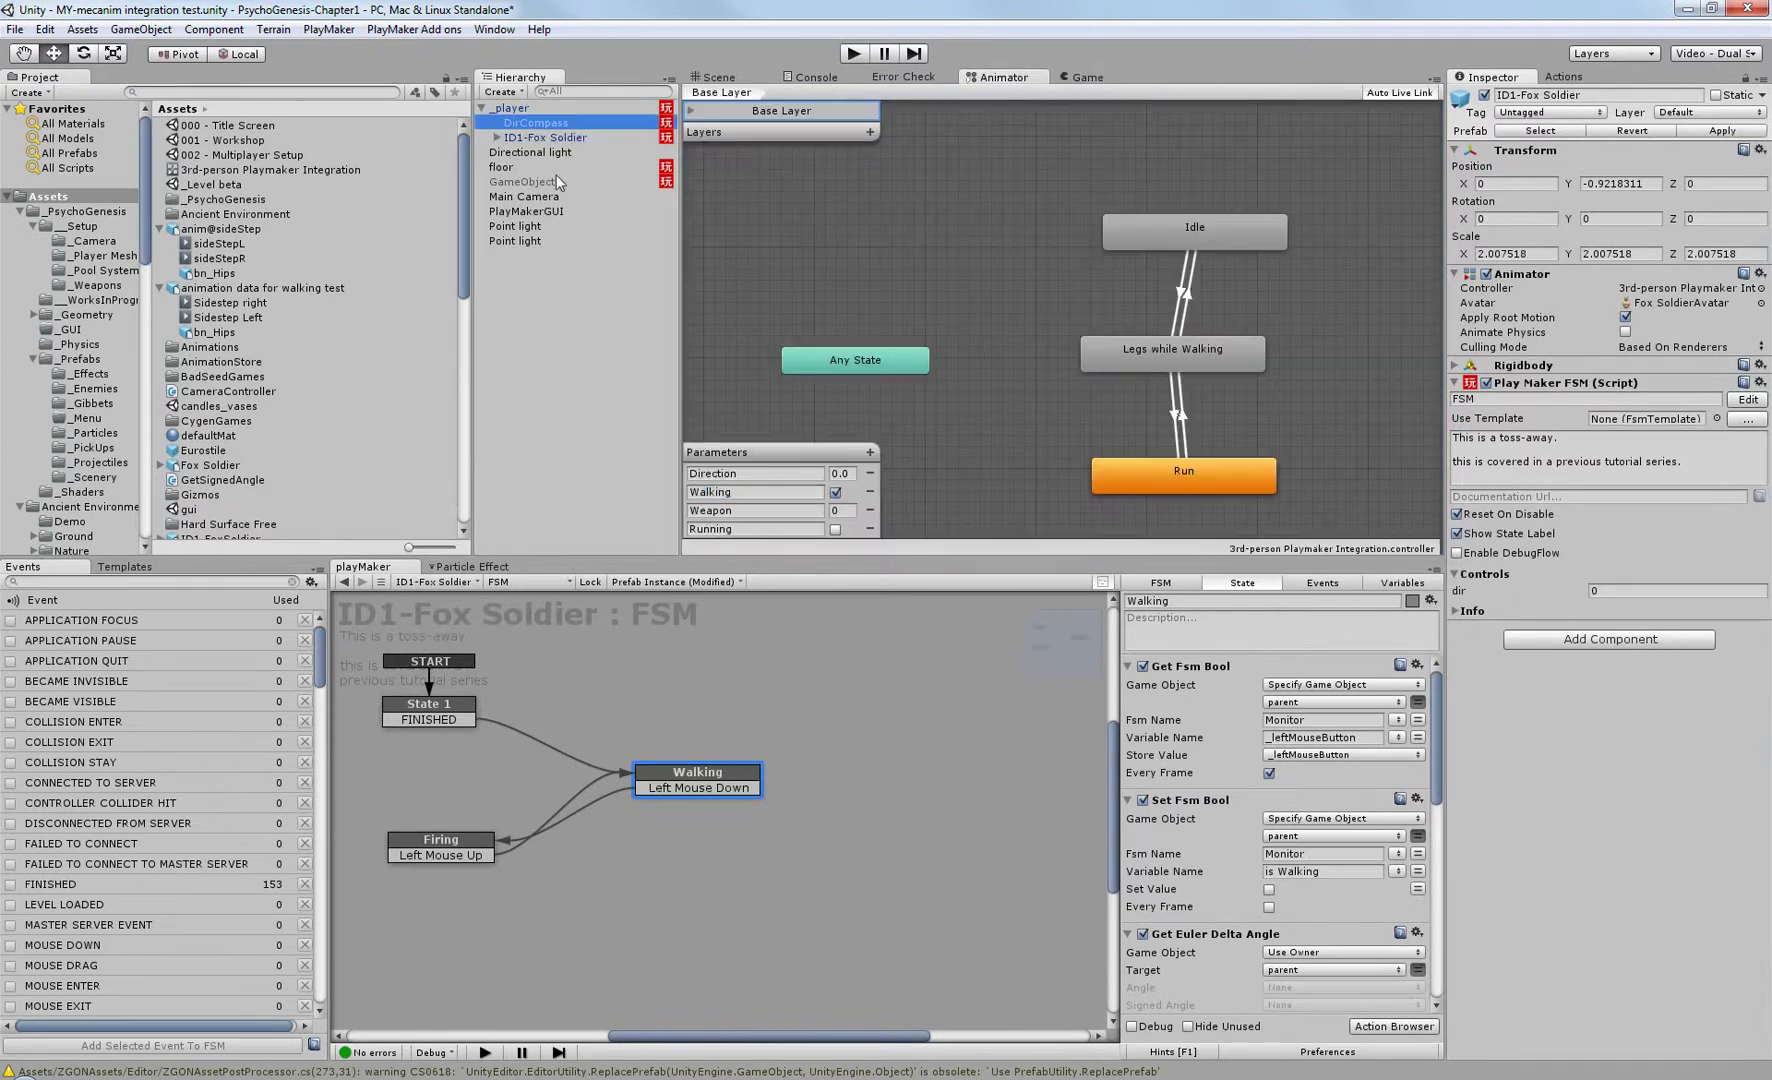
click(427, 707)
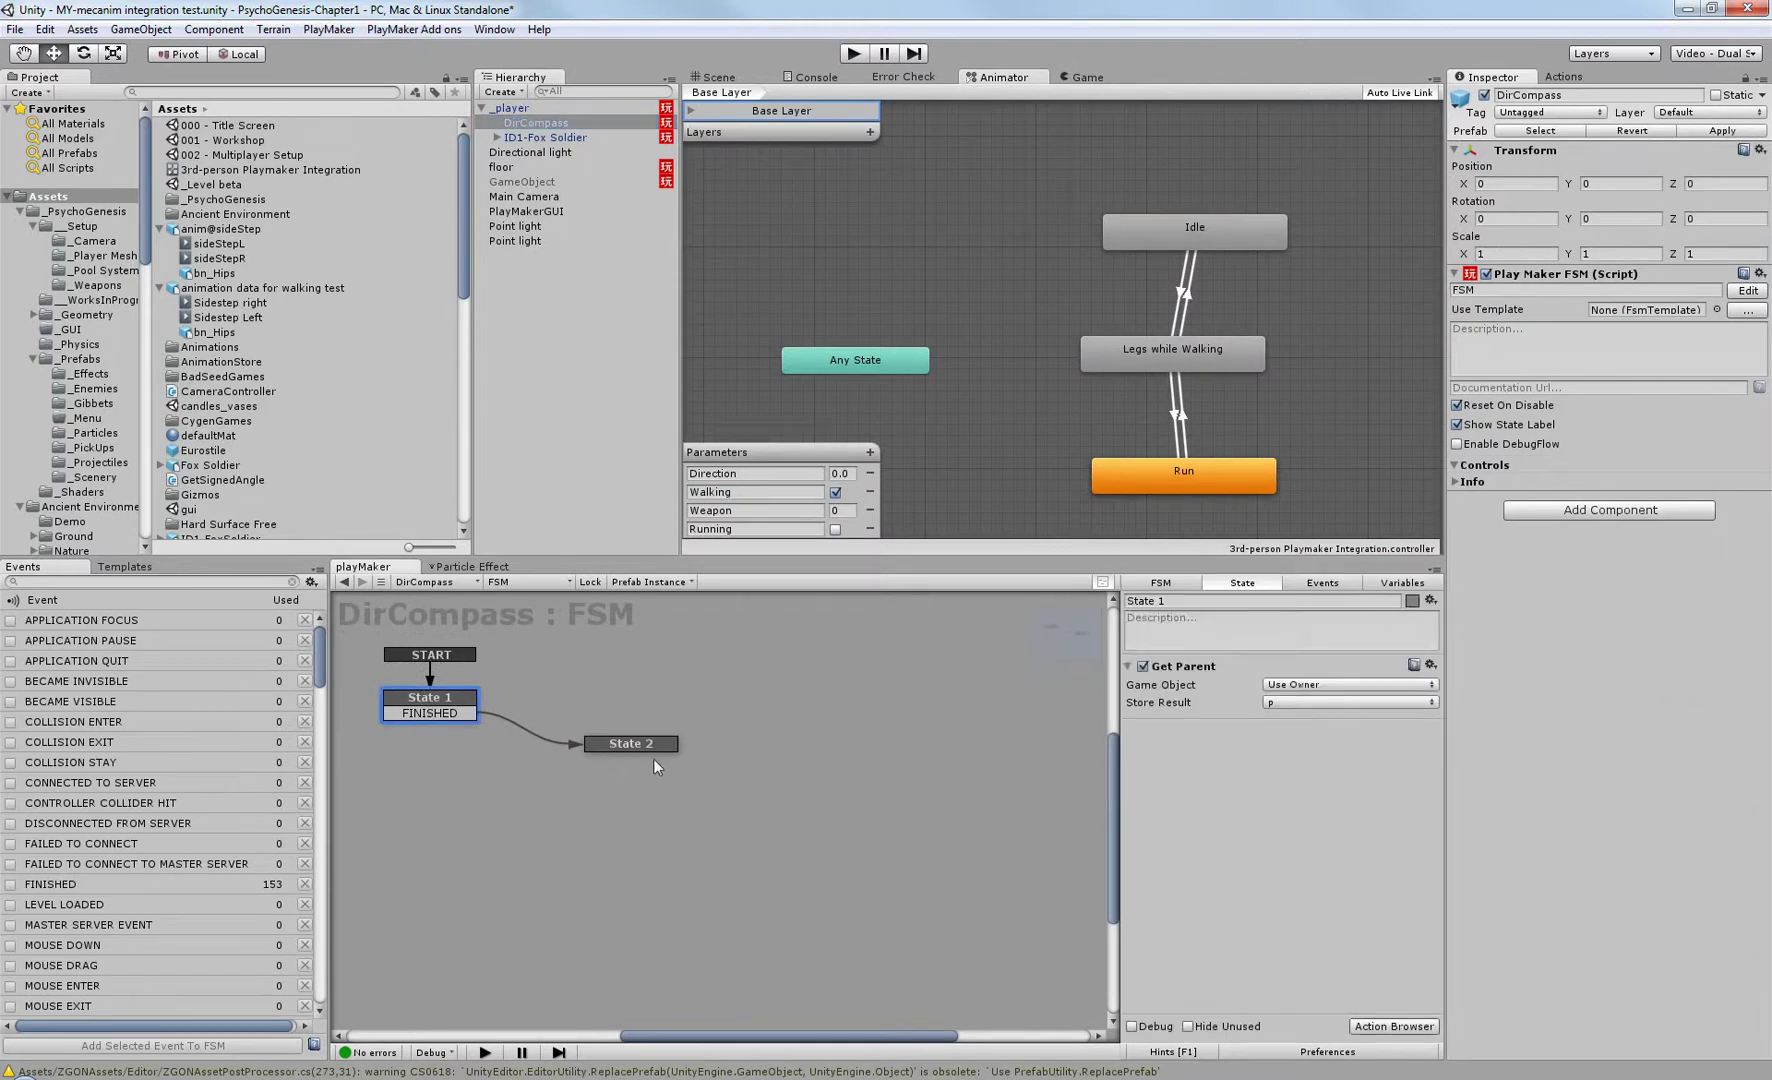
drag(634, 743, 662, 763)
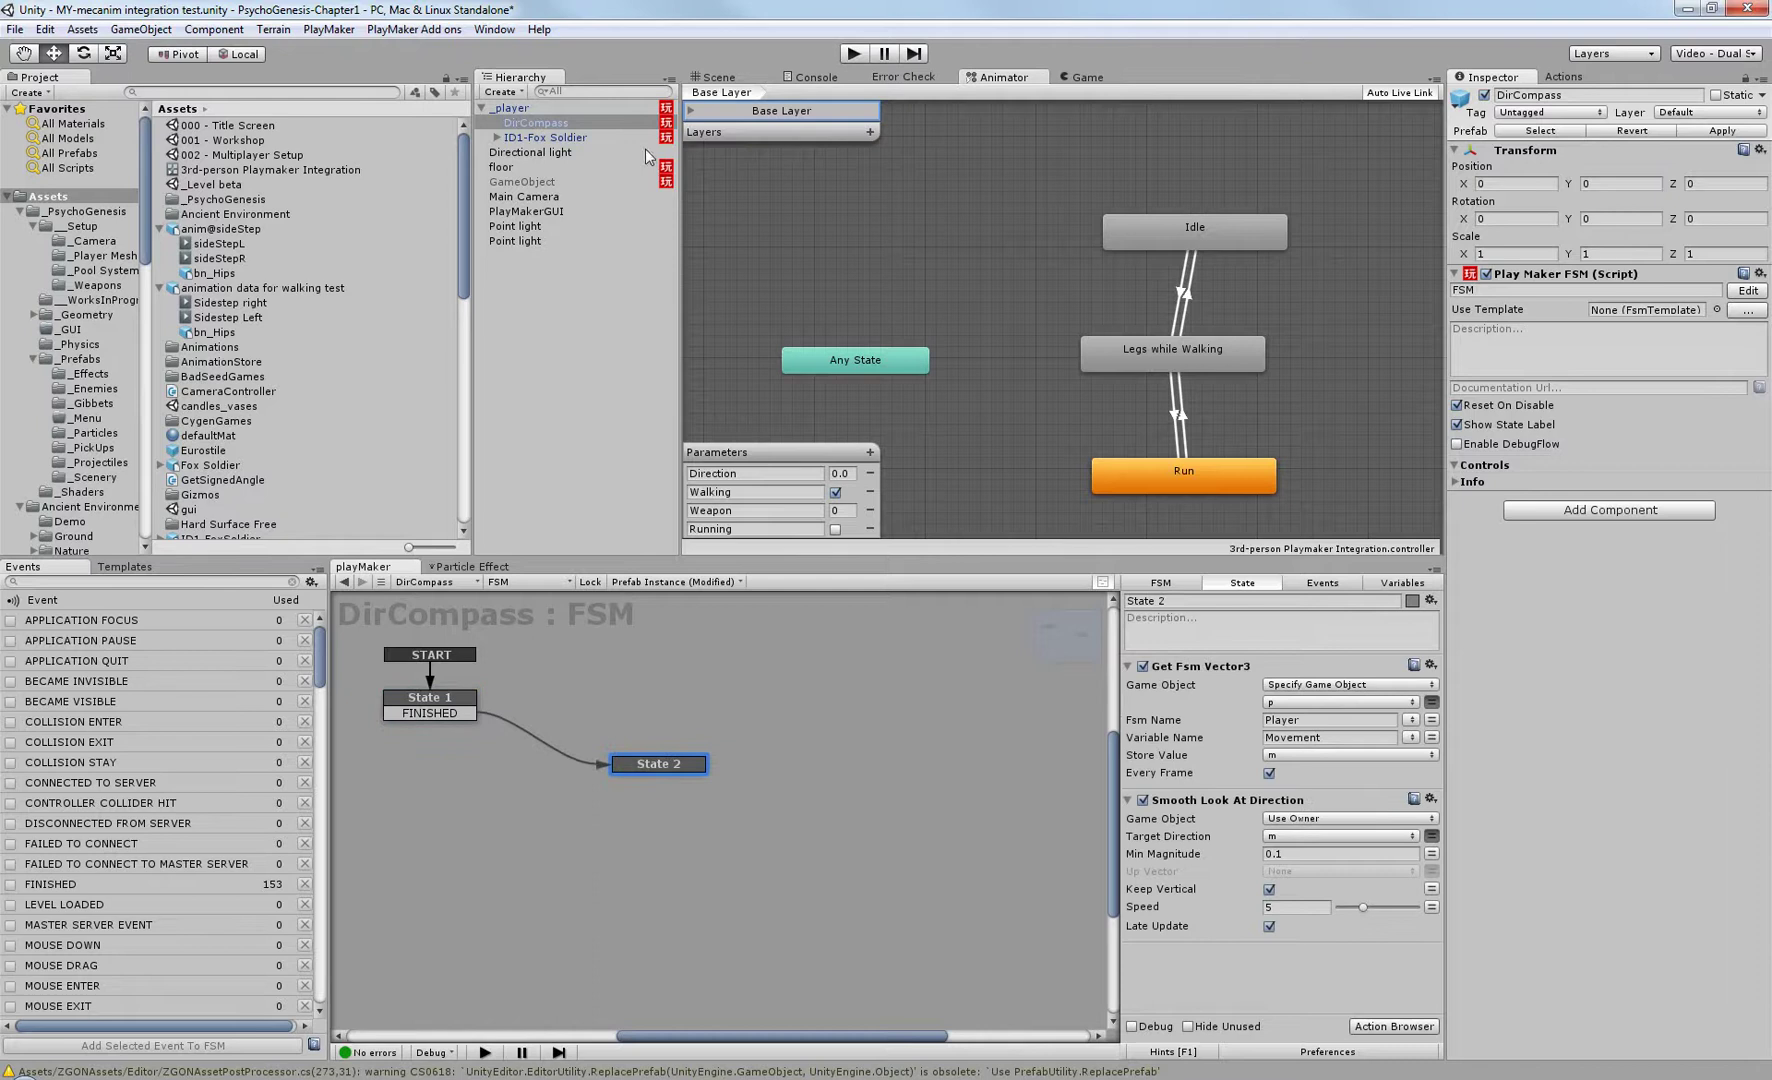
click(510, 107)
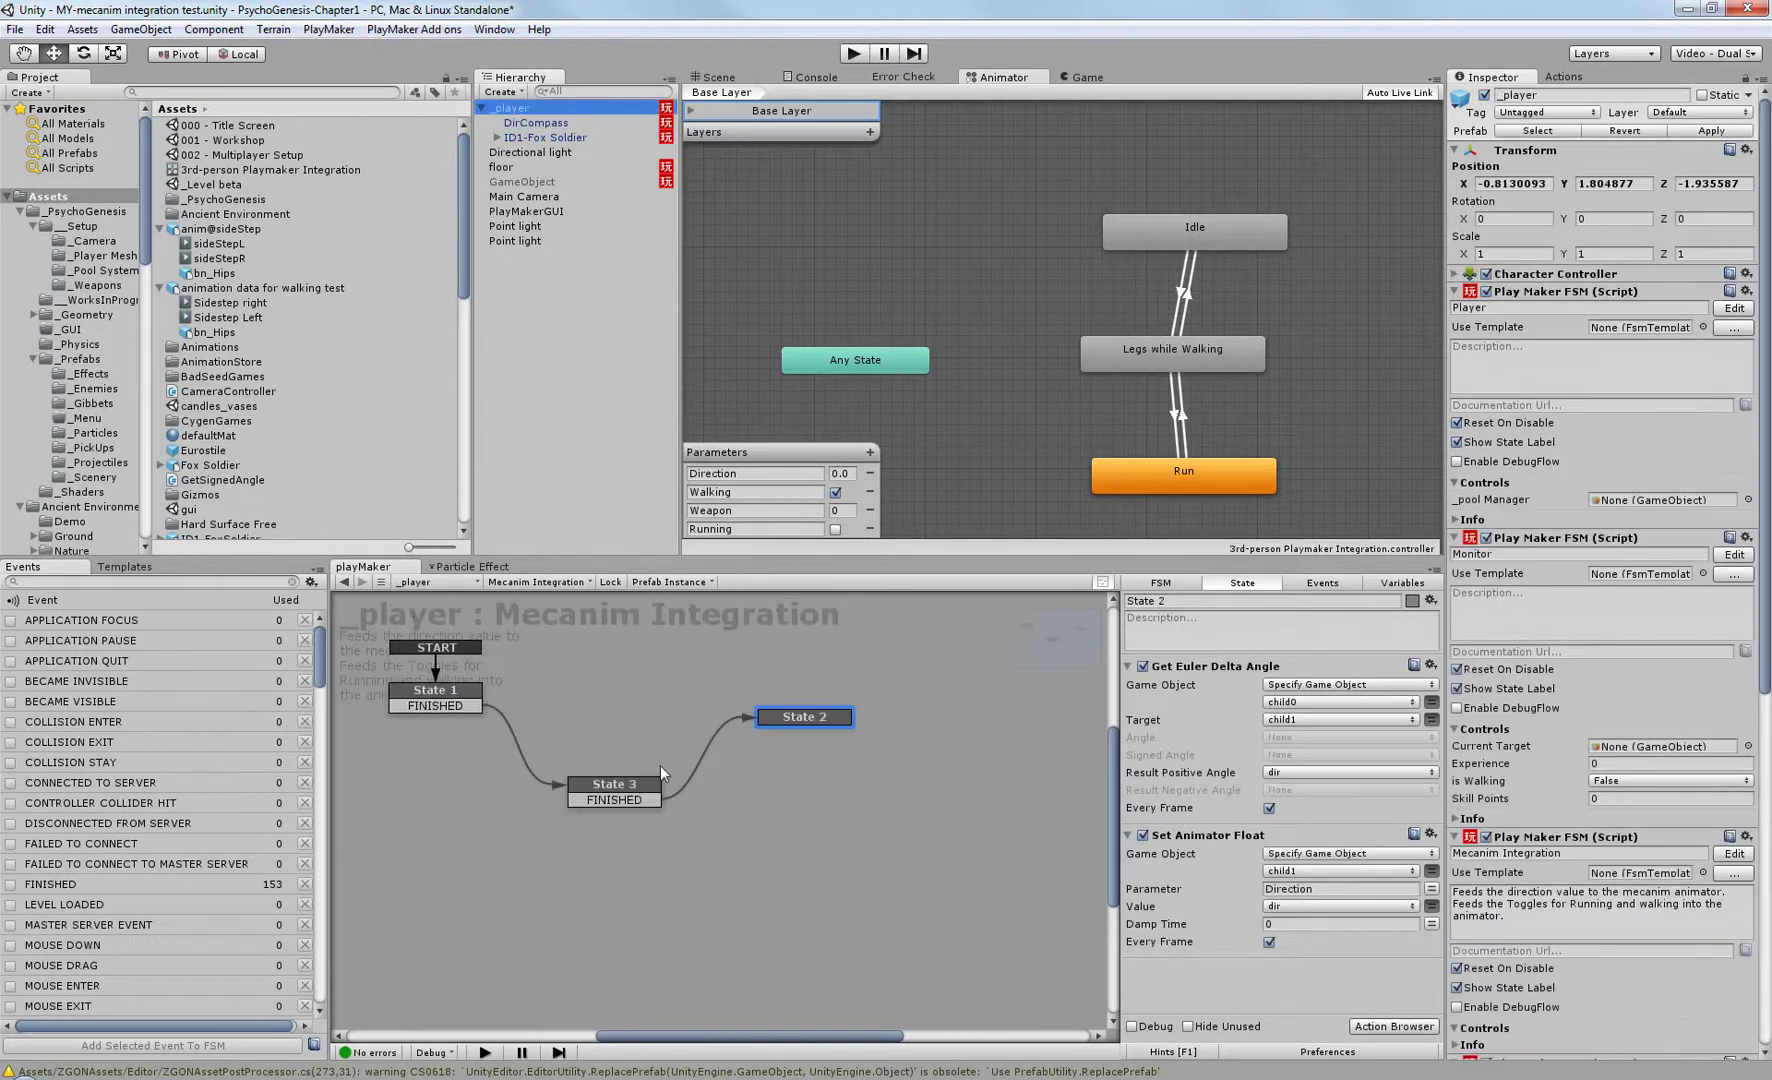
click(530, 122)
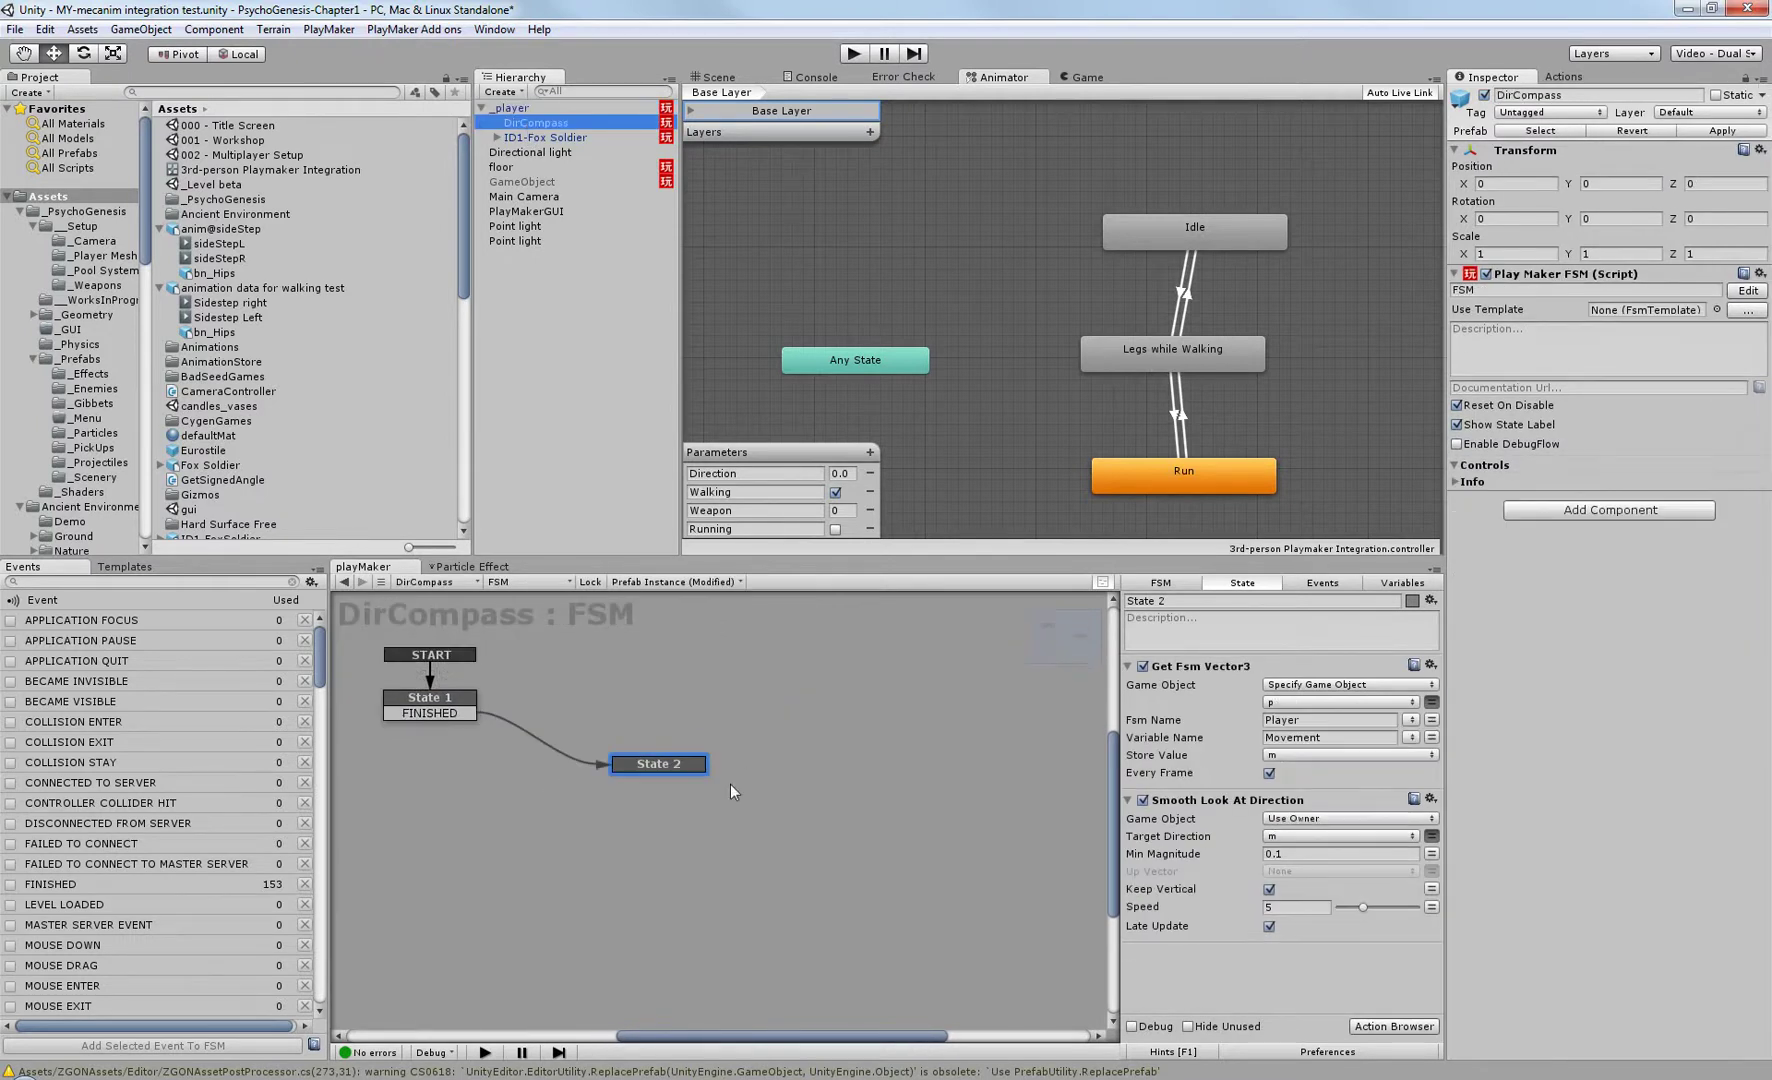
click(660, 768)
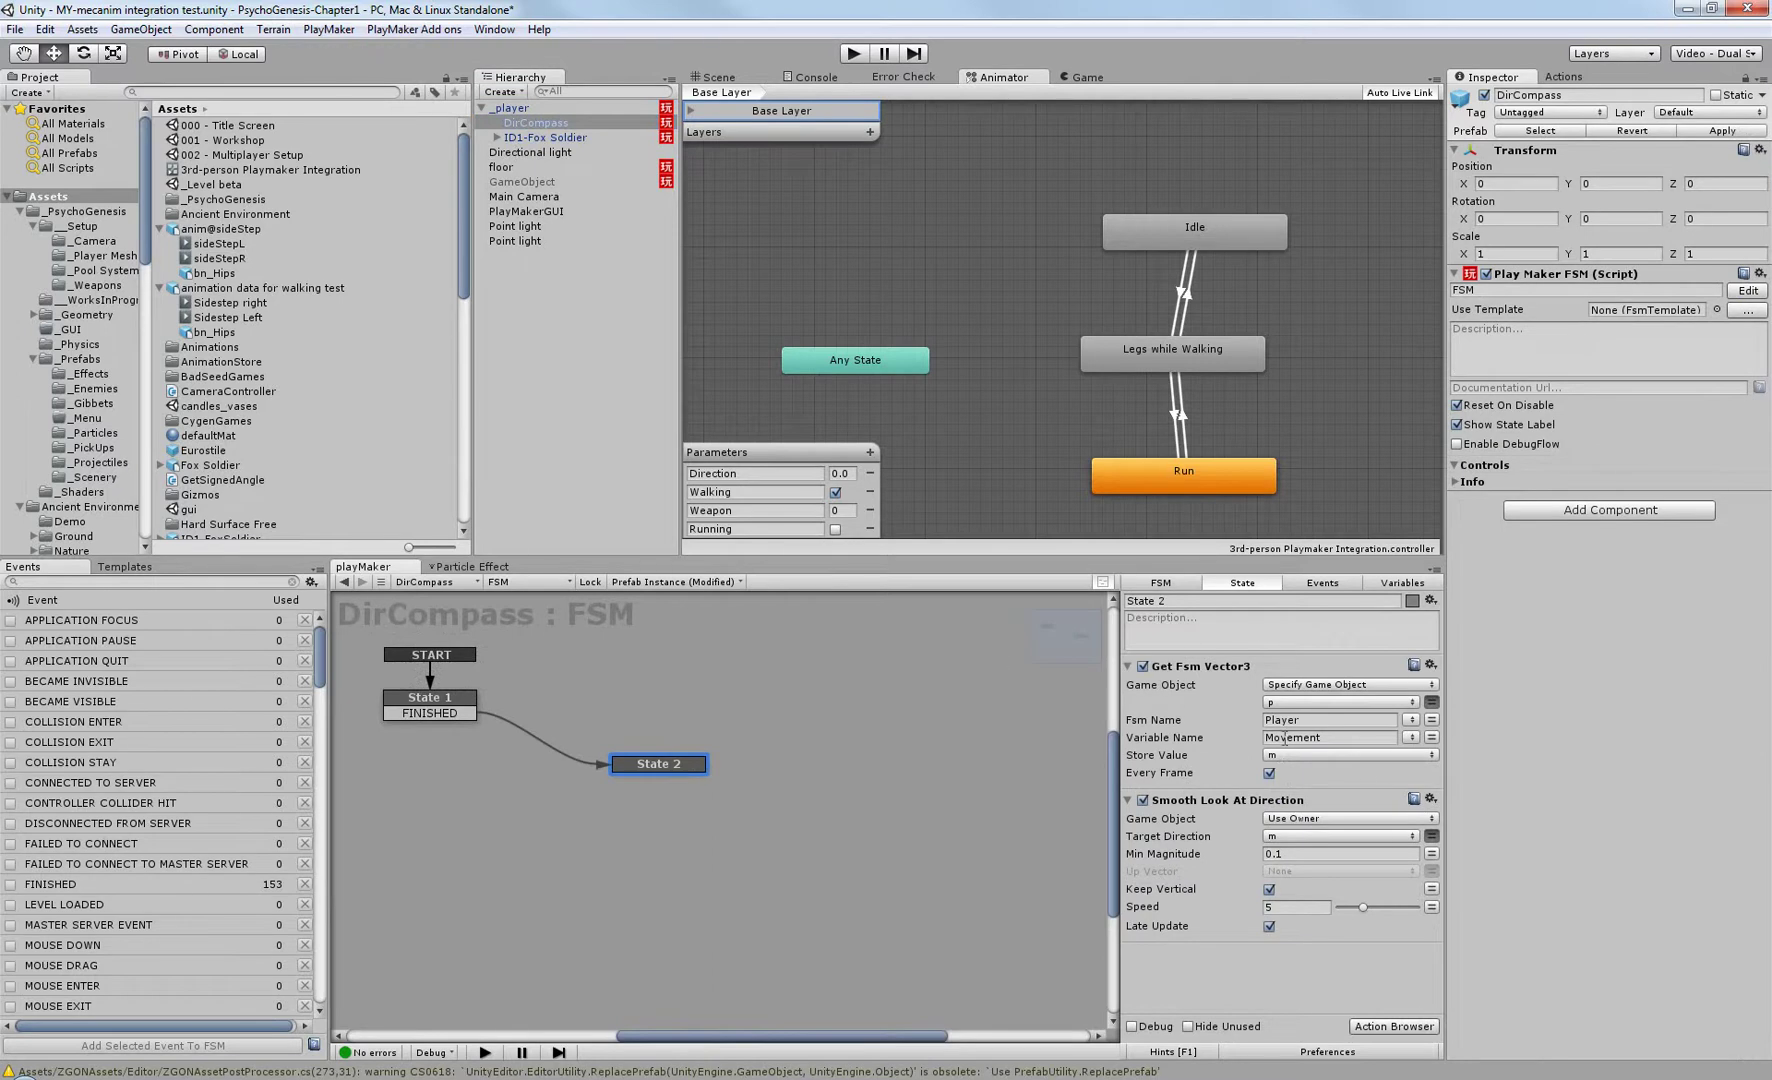
click(506, 108)
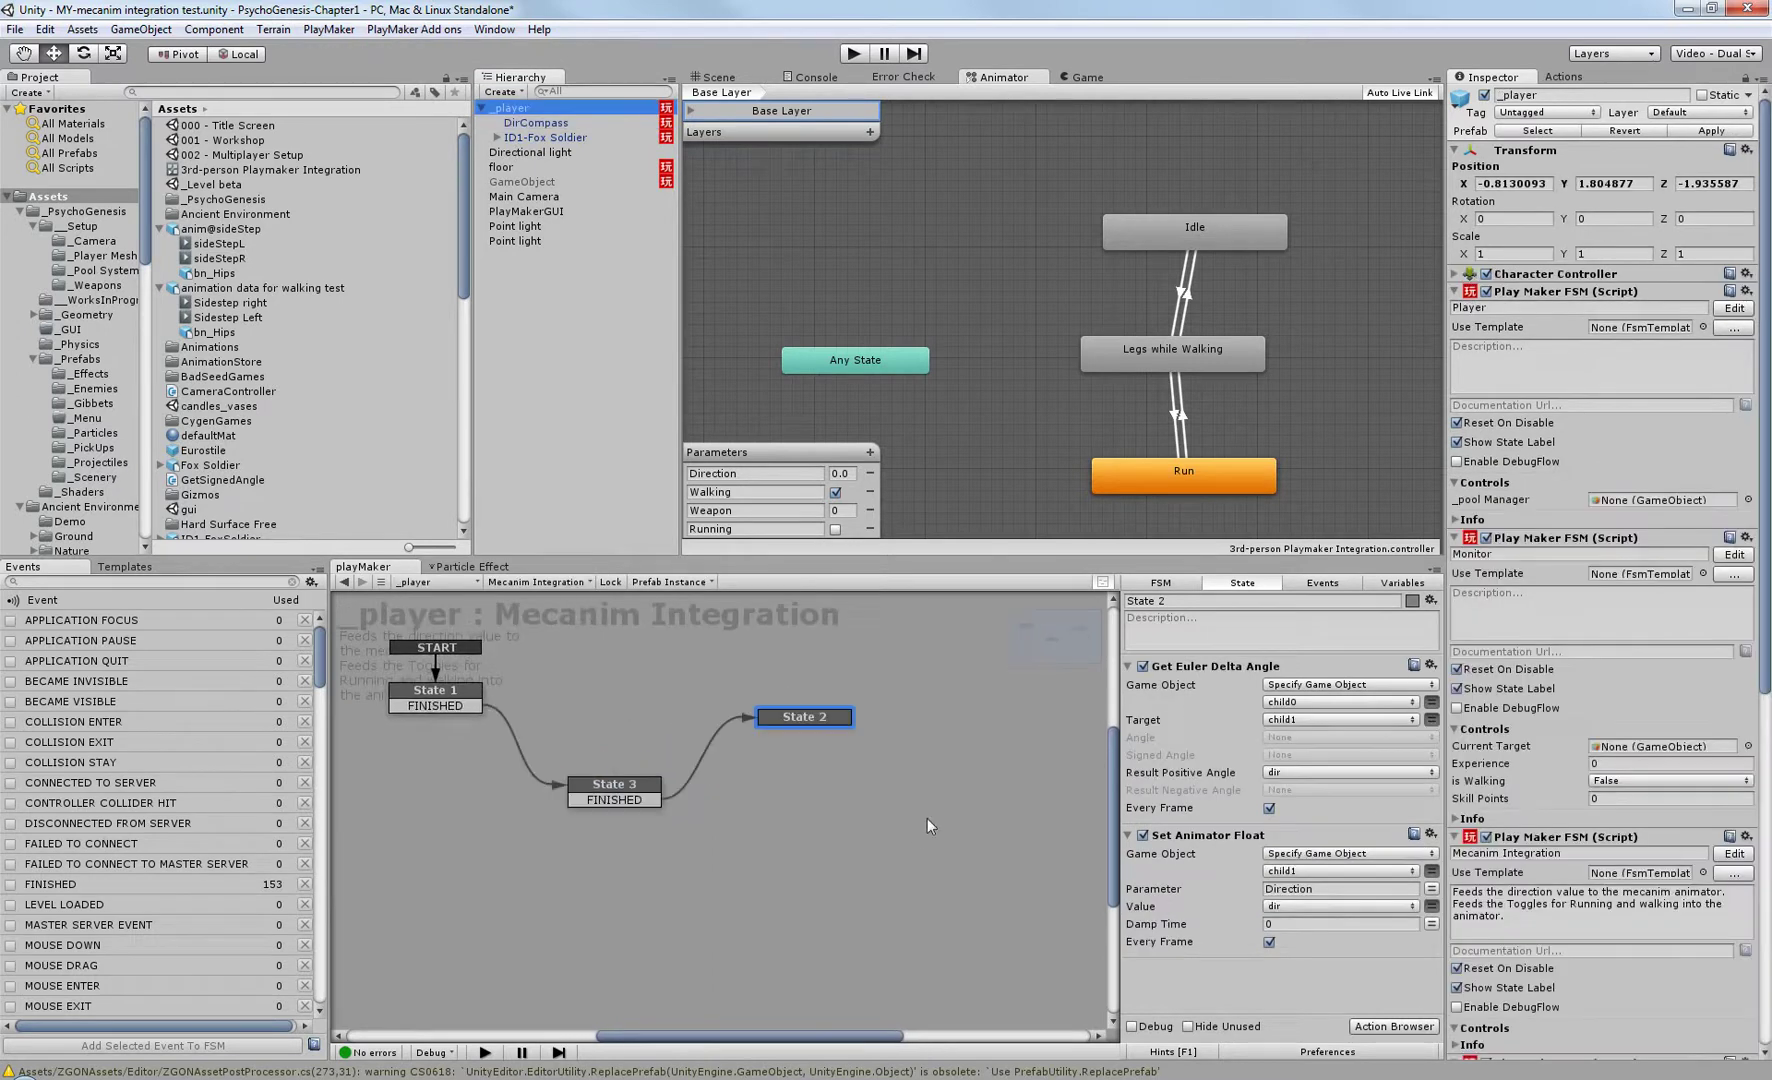
Open the Player FSM at toRun and expand Get Axis Vector, Set Fsm Vector3 and Controller Simple Move.
click(1737, 310)
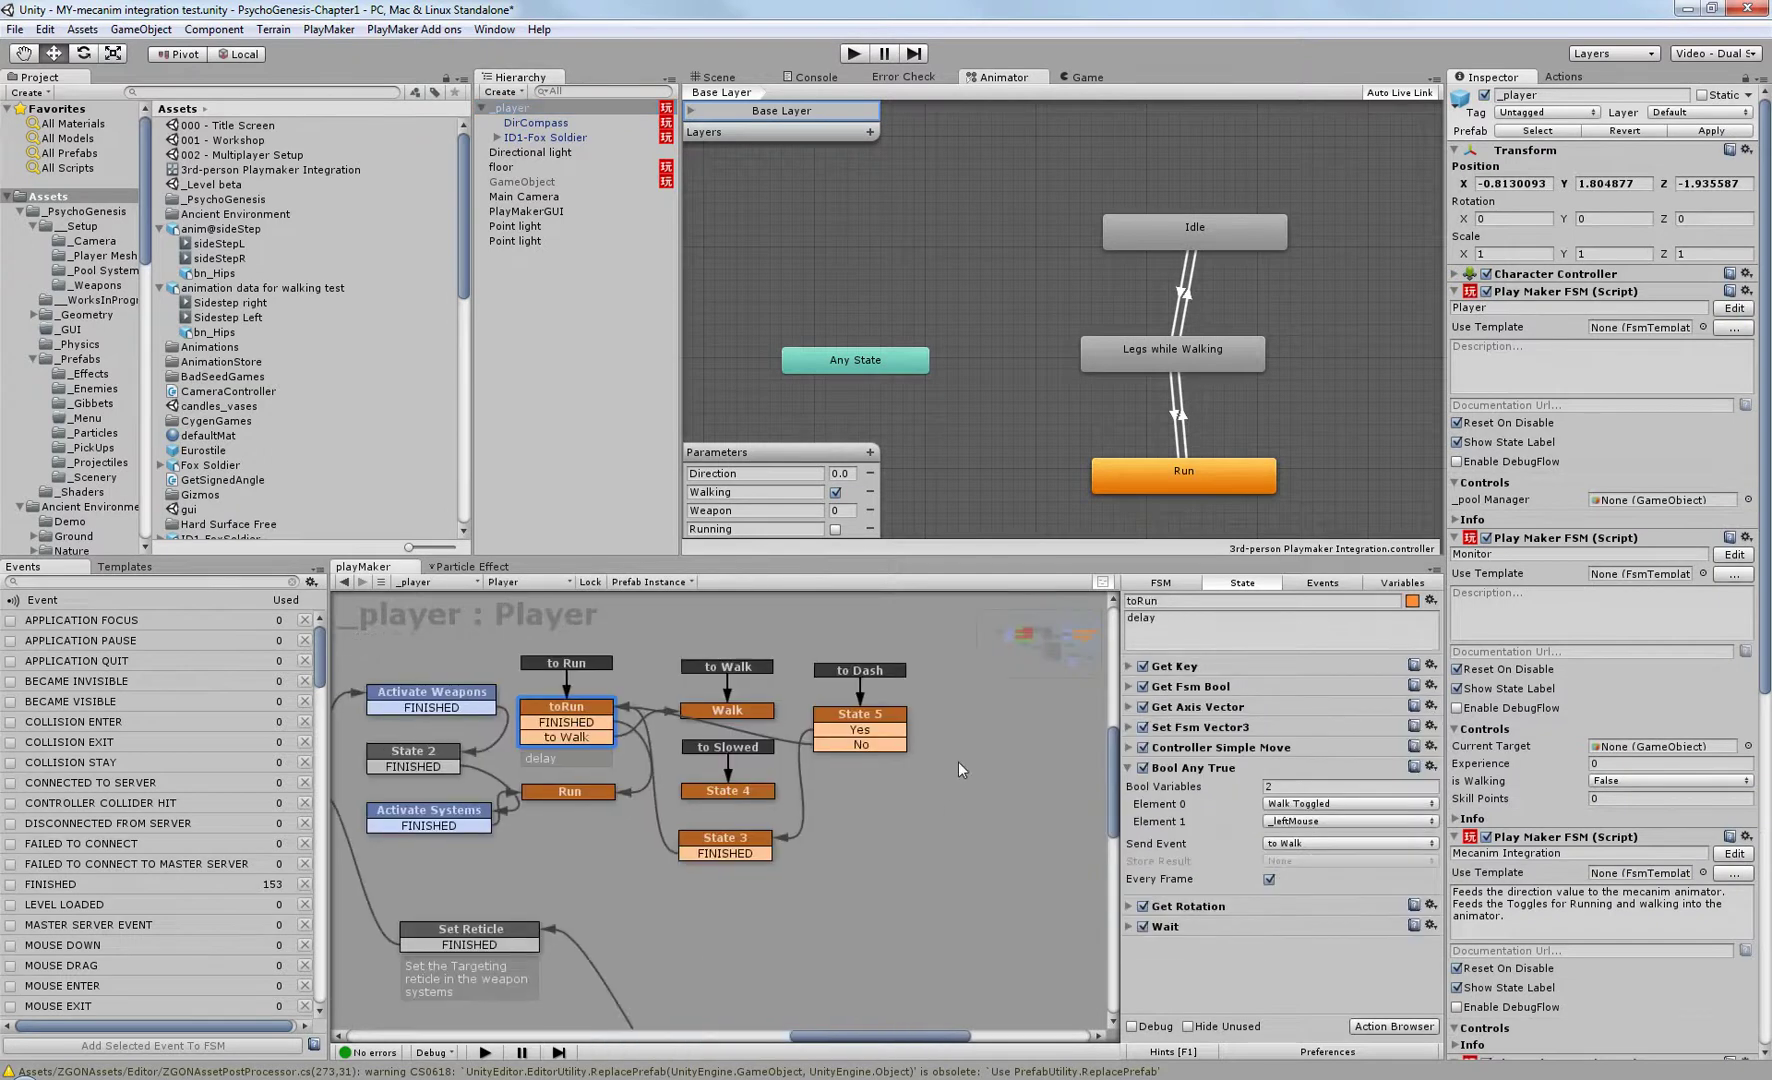
click(1128, 706)
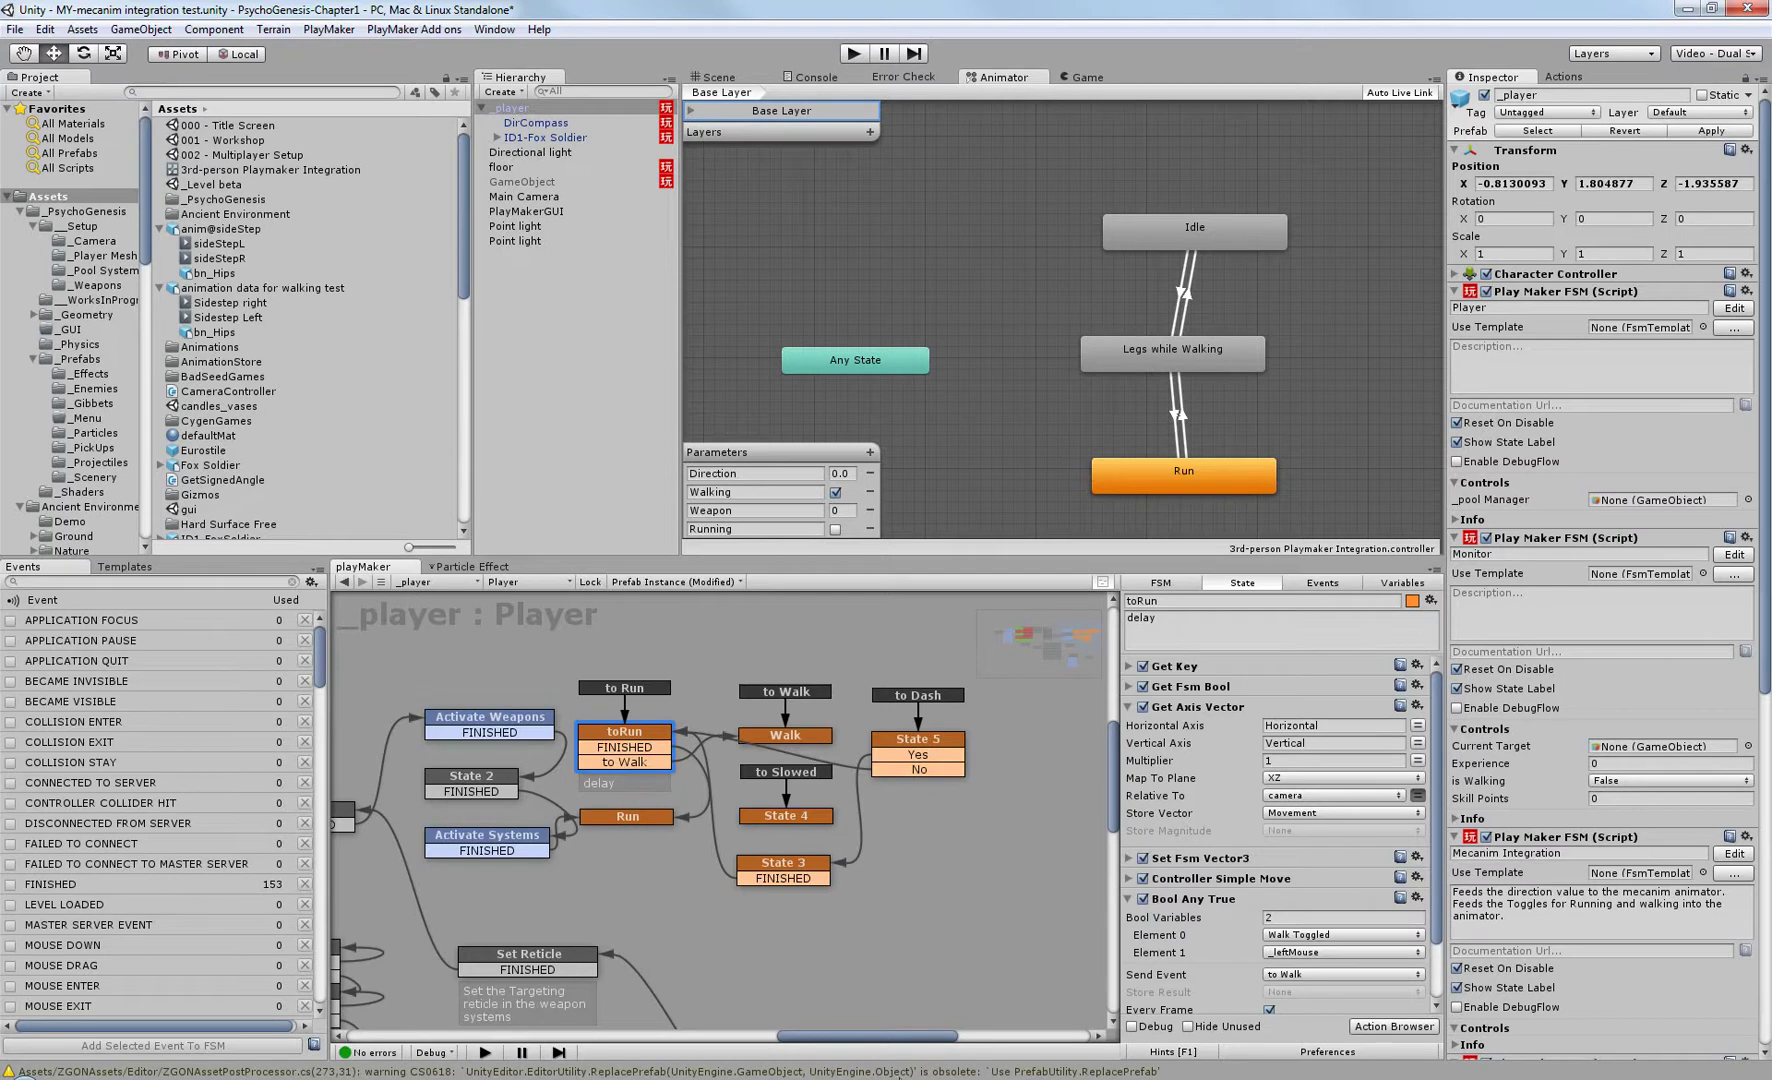
scroll(1286, 815, down, 3)
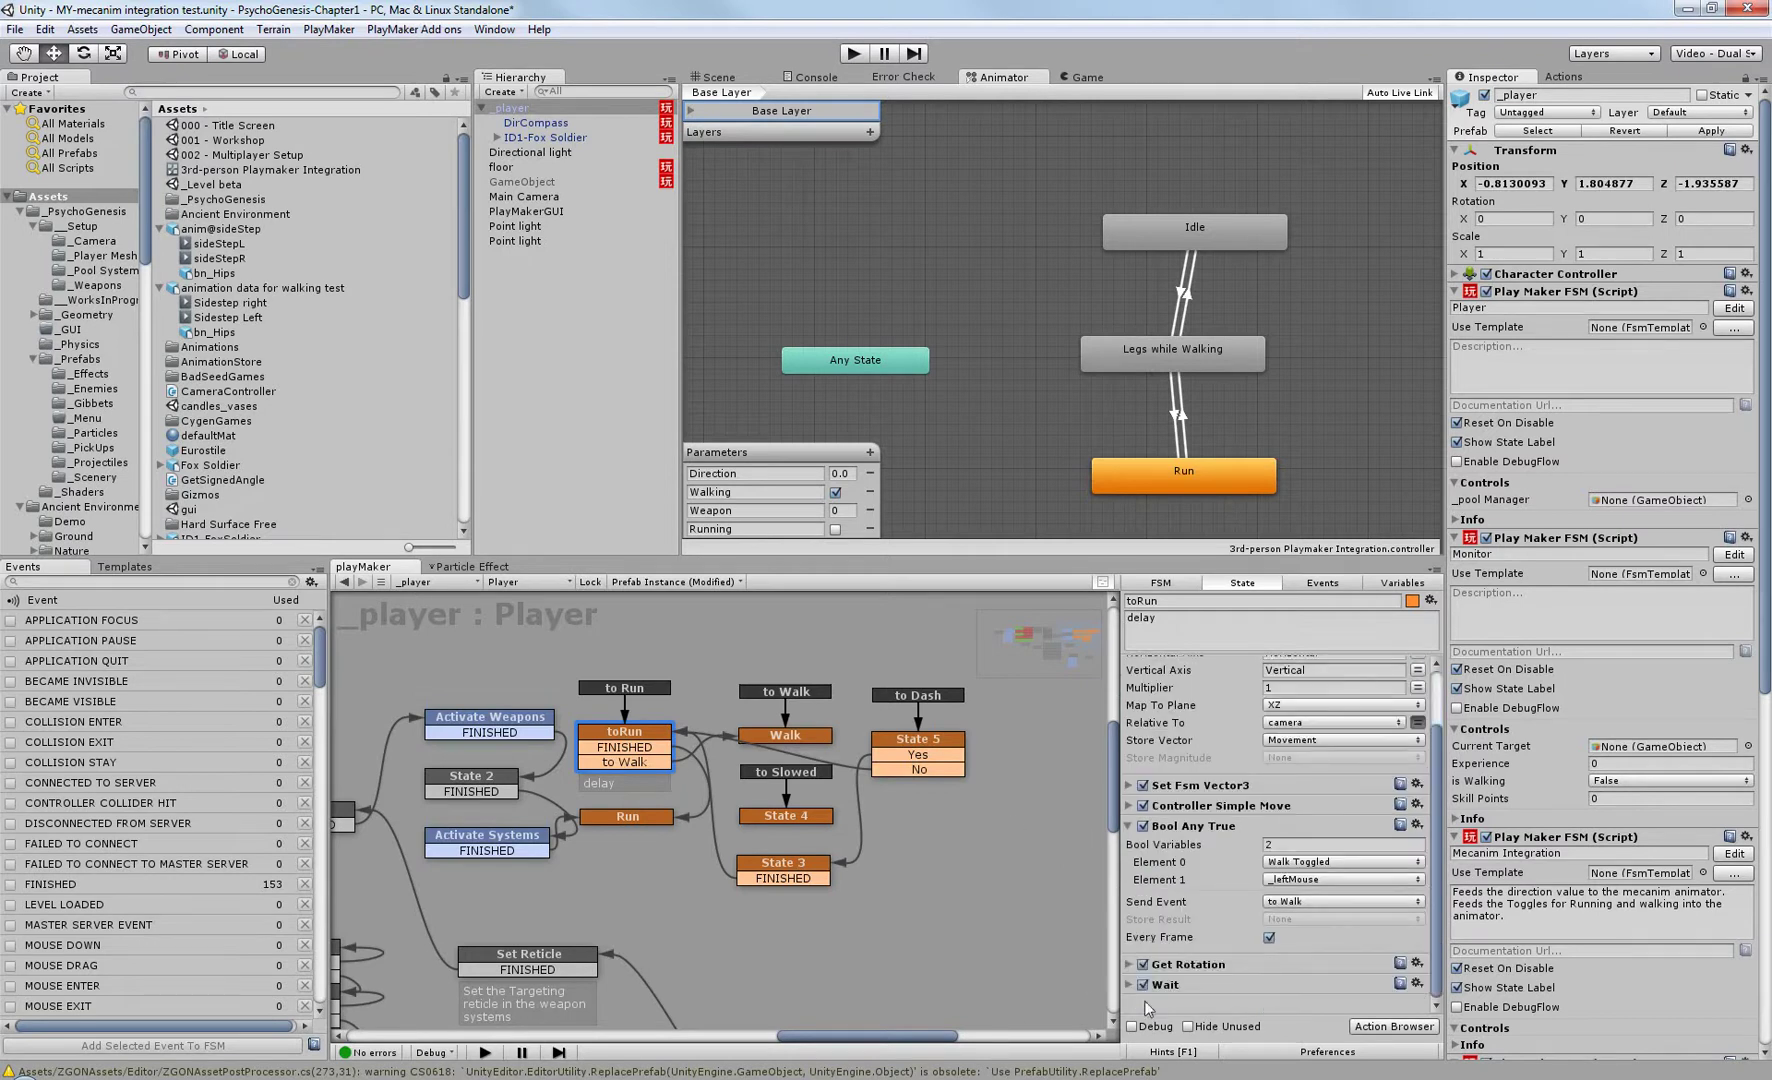
click(1129, 806)
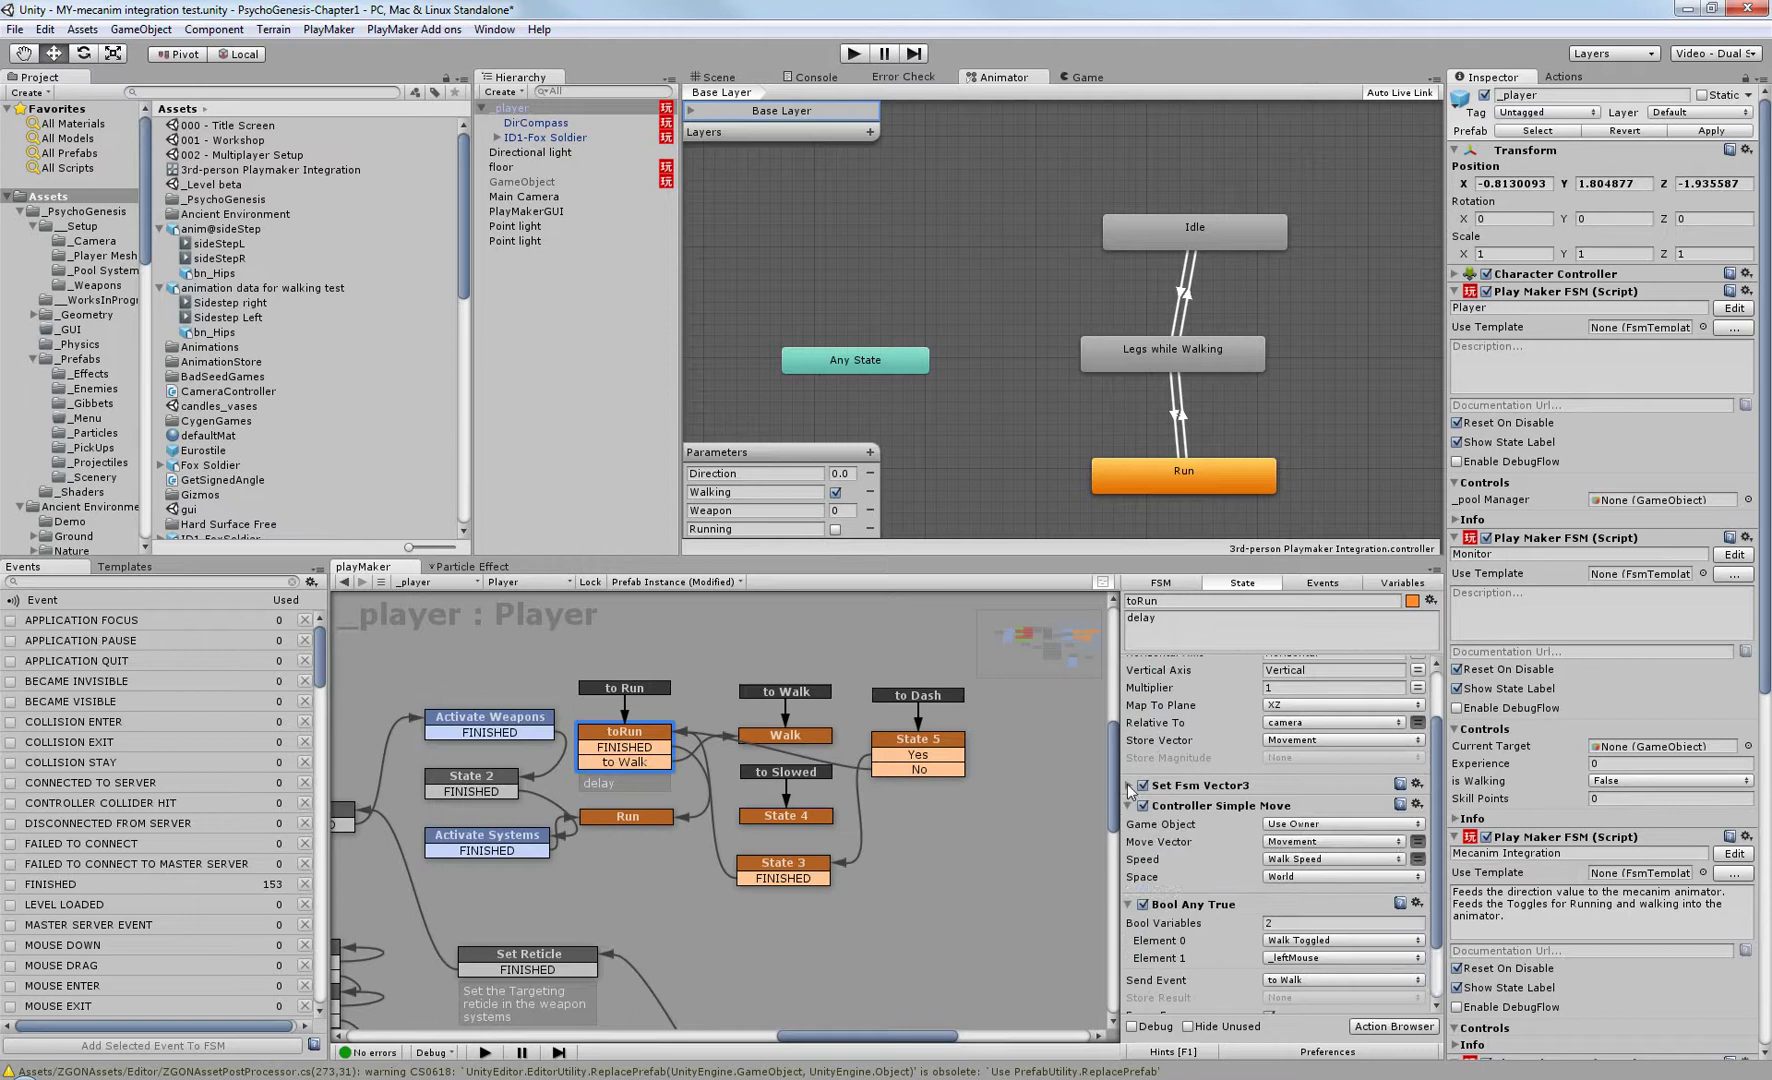
click(1129, 785)
Expand the Wait and Get Rotation action settings and scroll through the toRun actions.
scroll(1200, 760, down, 5)
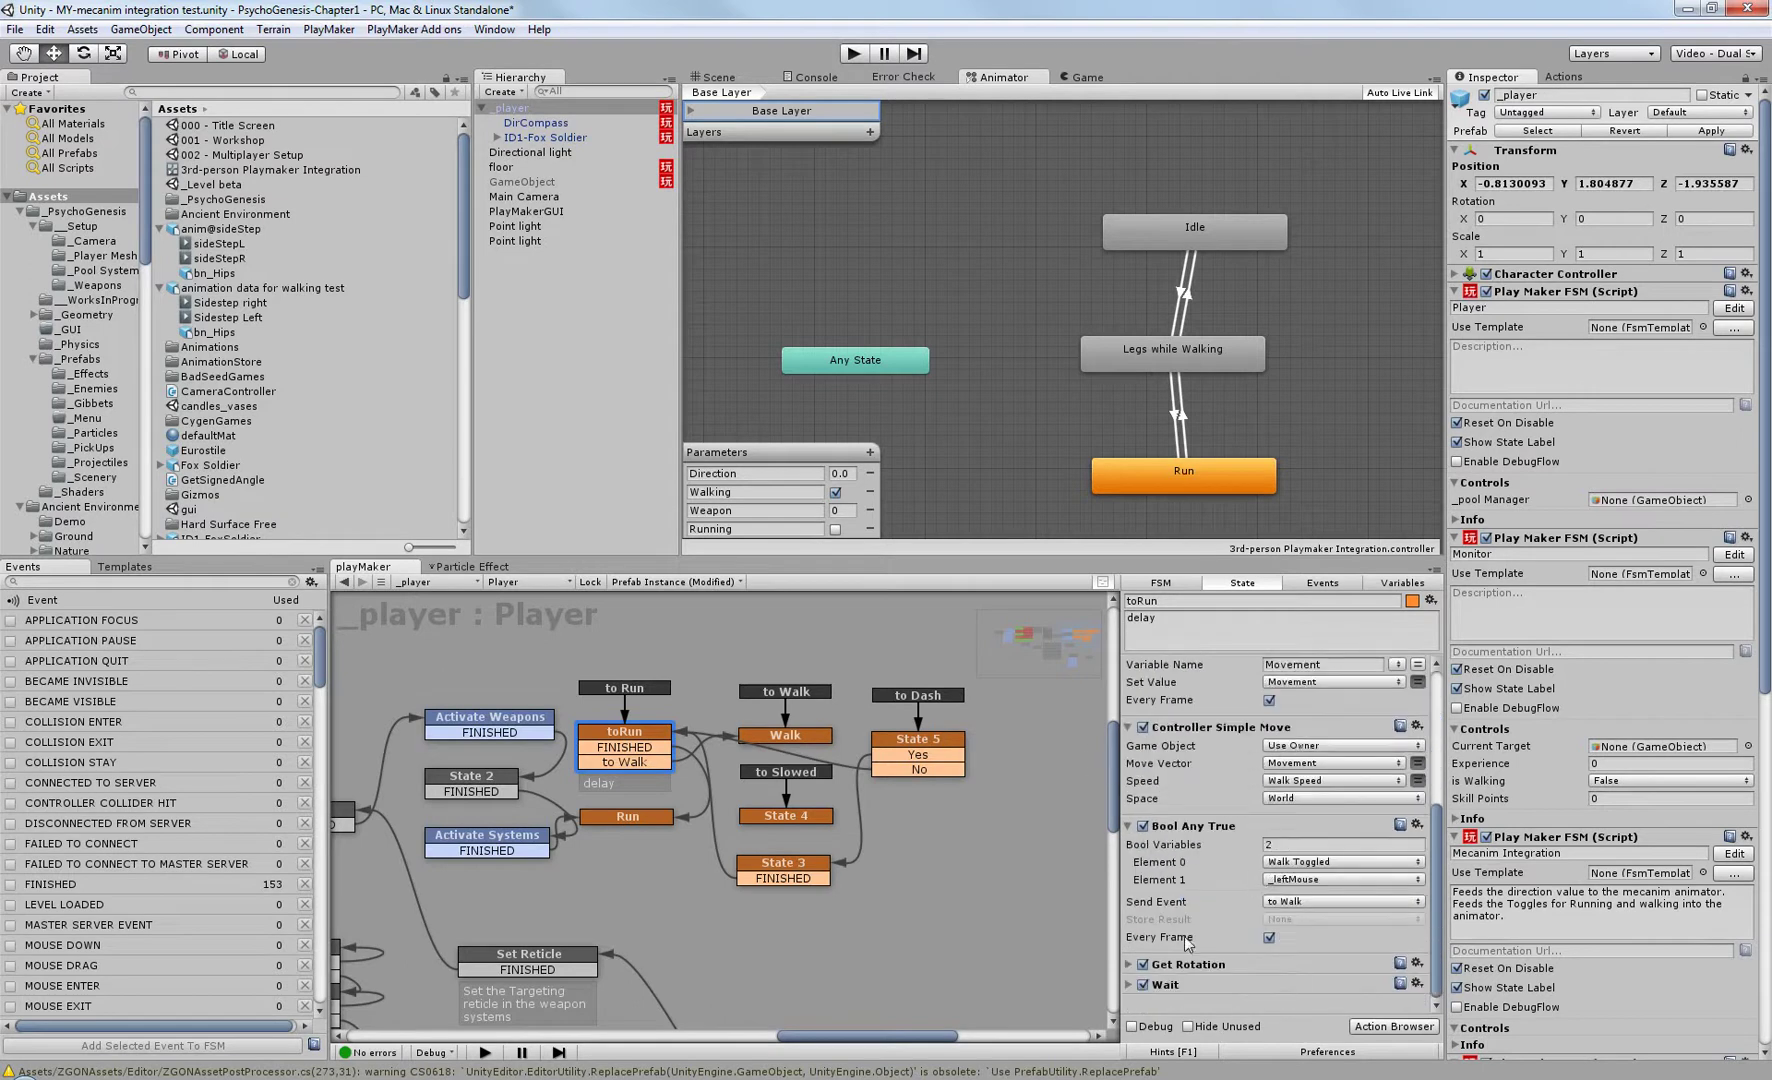
click(1130, 984)
click(1130, 964)
scroll(1275, 880, down, 5)
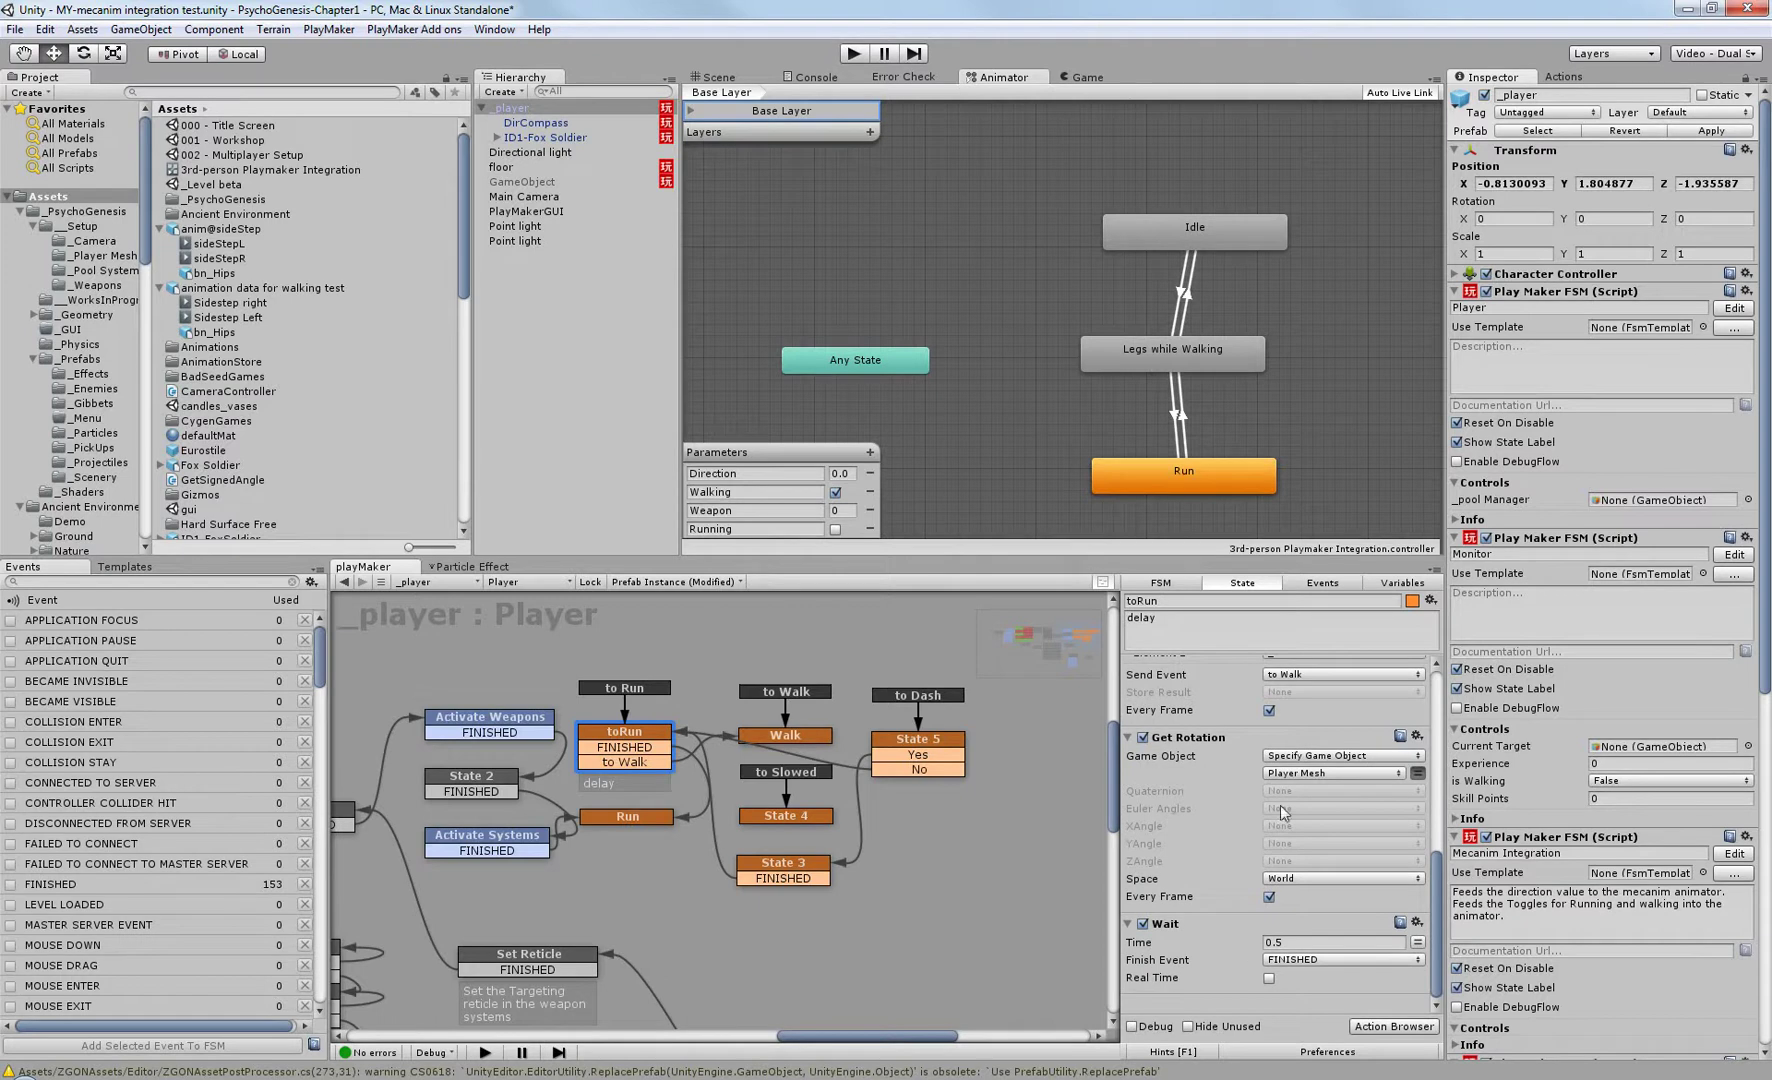
scroll(1288, 823, up, 3)
scroll(1290, 850, down, 8)
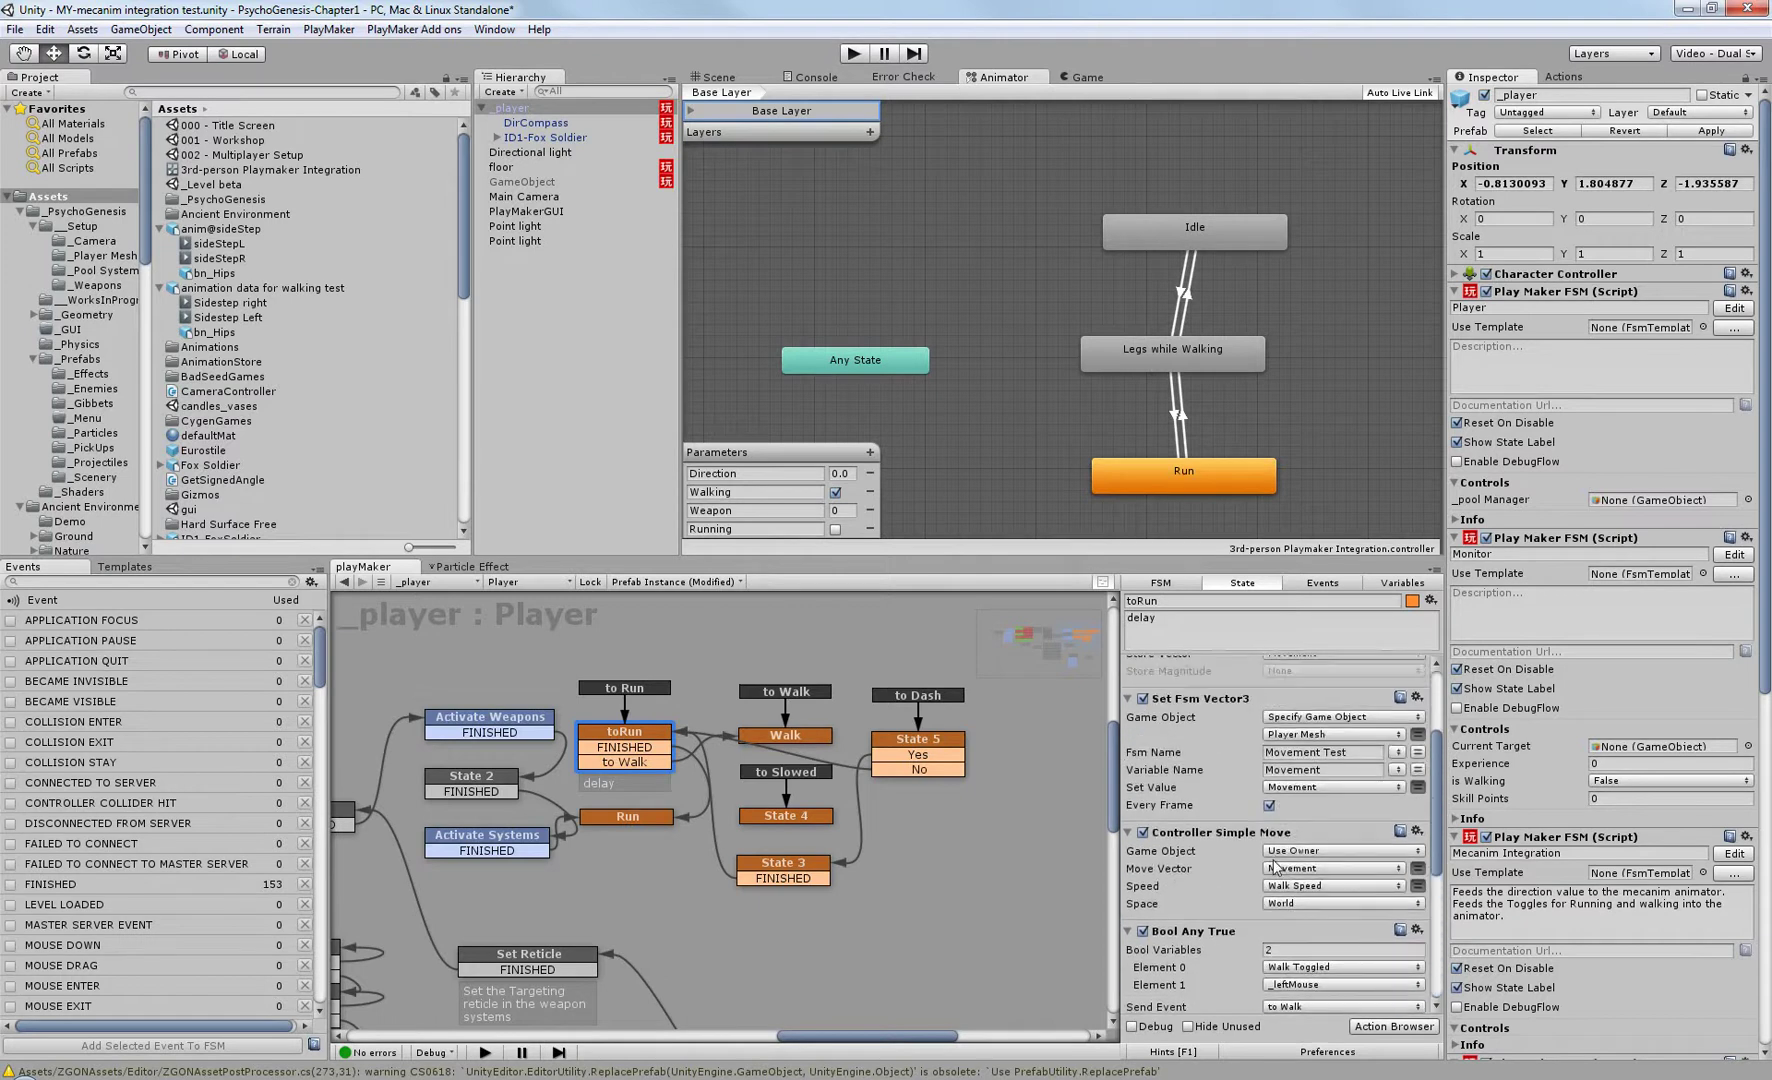
scroll(1295, 879, up, 2)
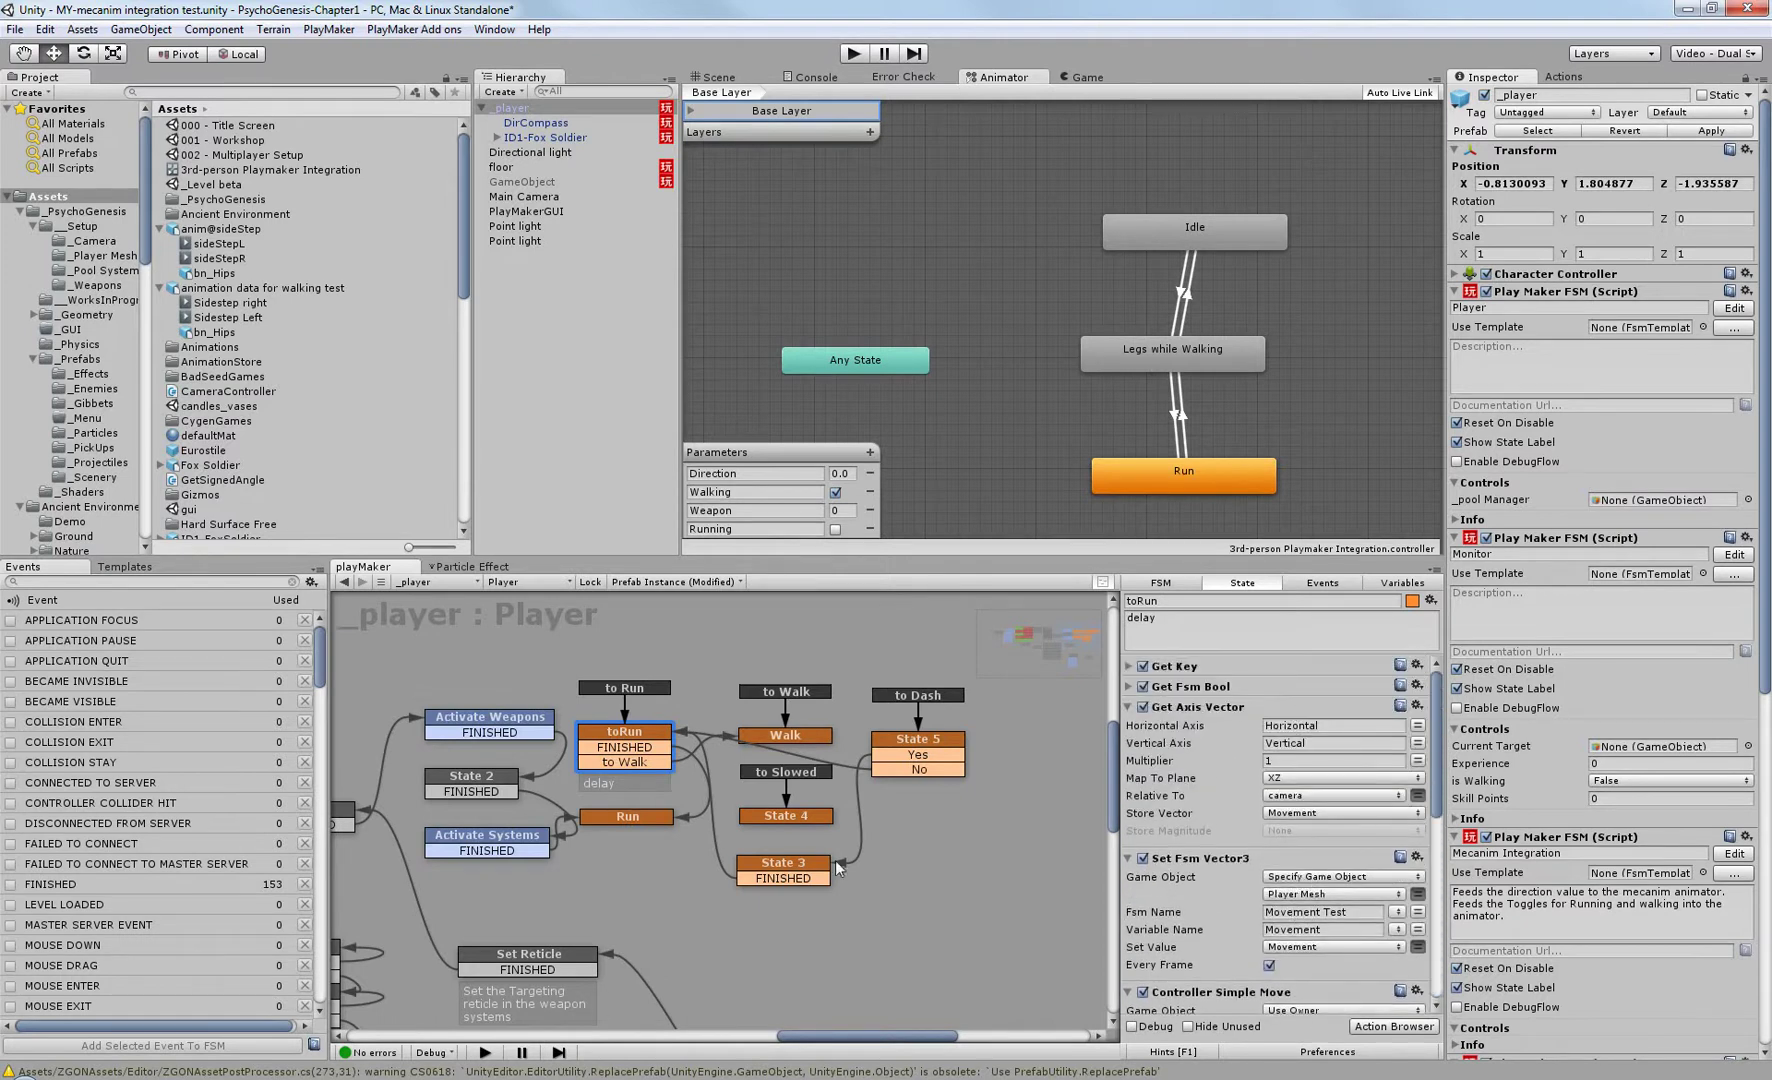
Select DirCompass, shift its State 2 node slightly right, and show the 3D Scene view.
click(537, 123)
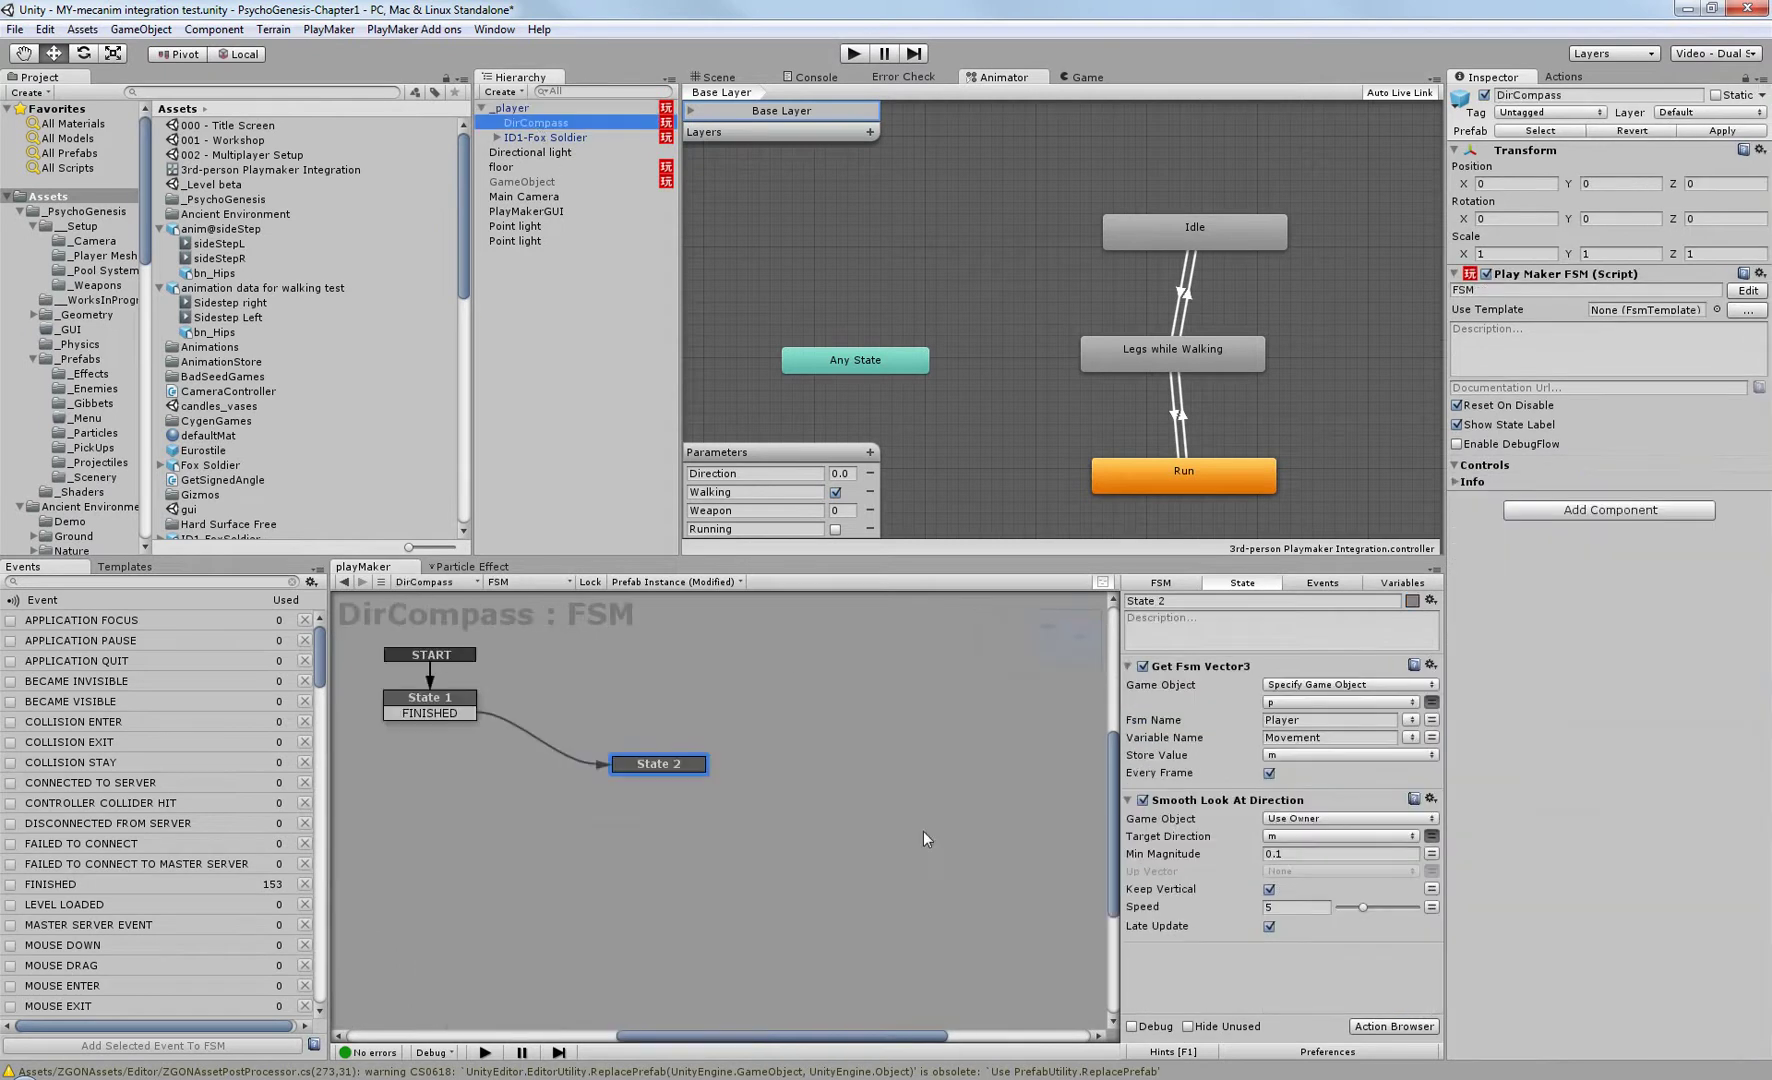
drag(678, 771, 692, 772)
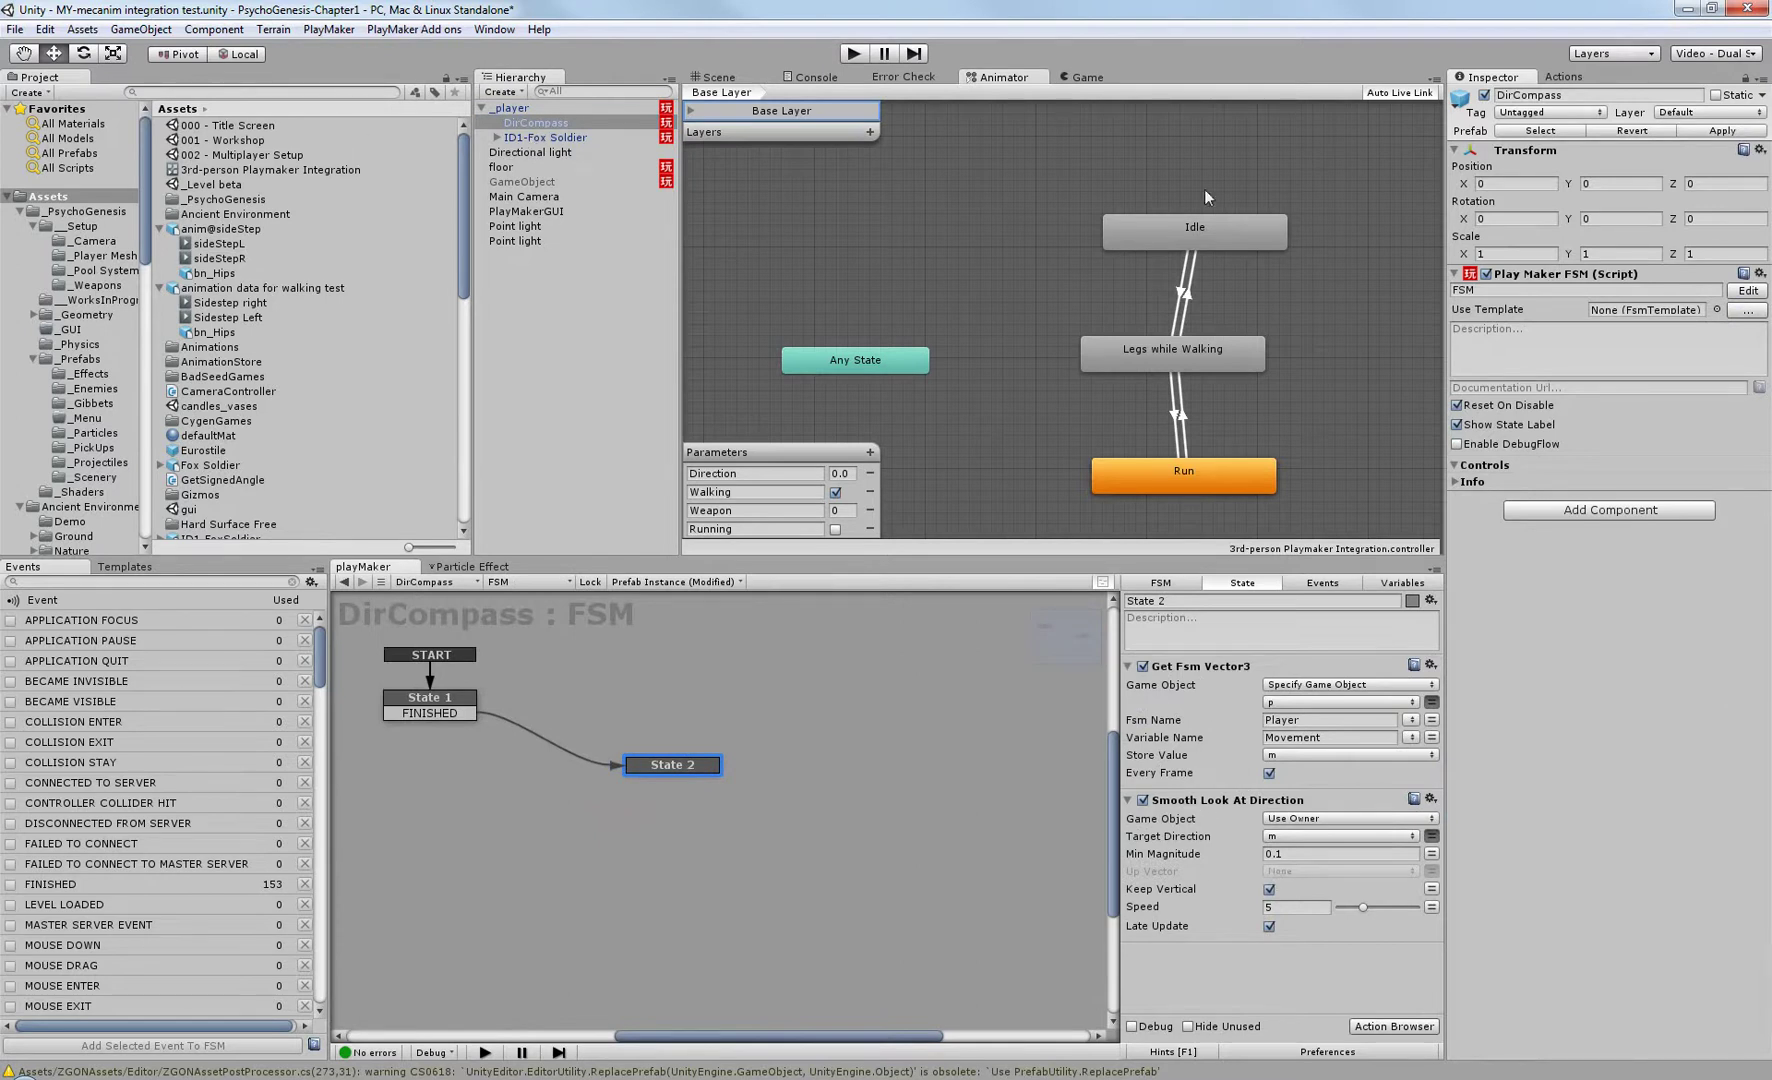
click(714, 79)
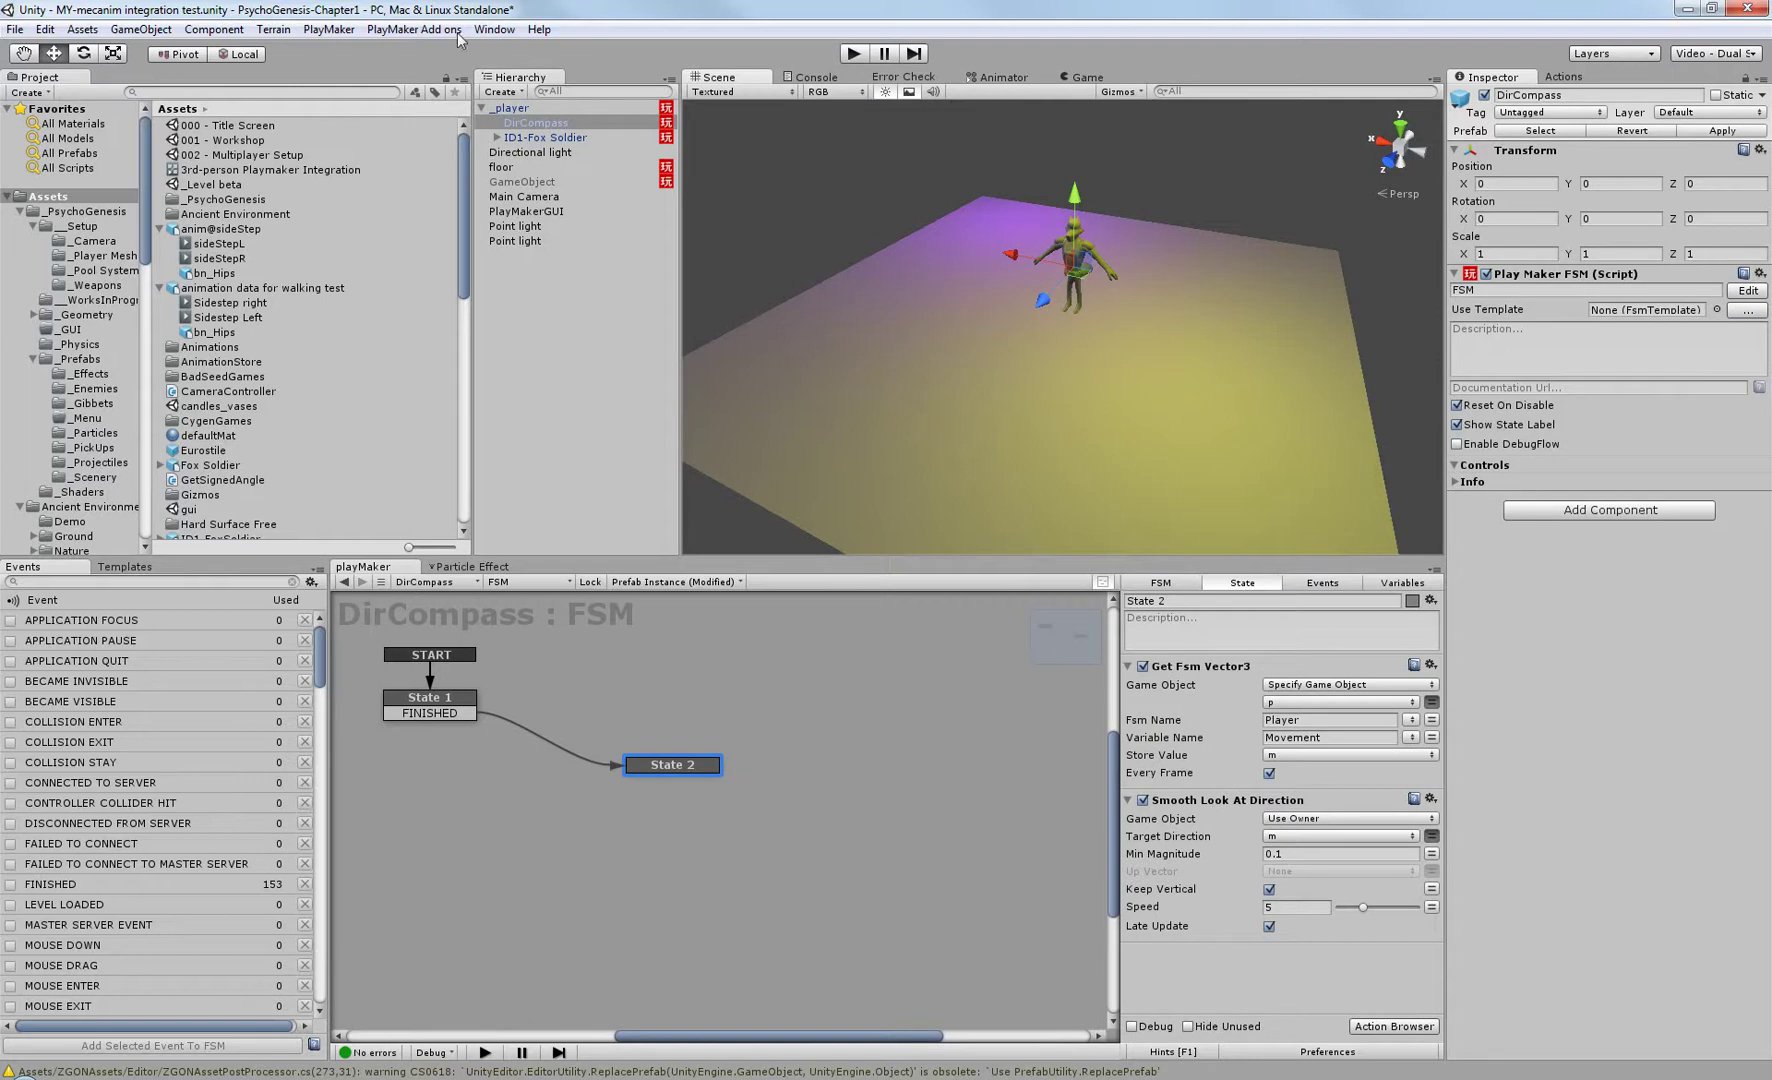
Survey the _player's Player FSM graph, then display ID1-Fox Soldier's FSM with Walking and Firing.
click(510, 108)
click(636, 760)
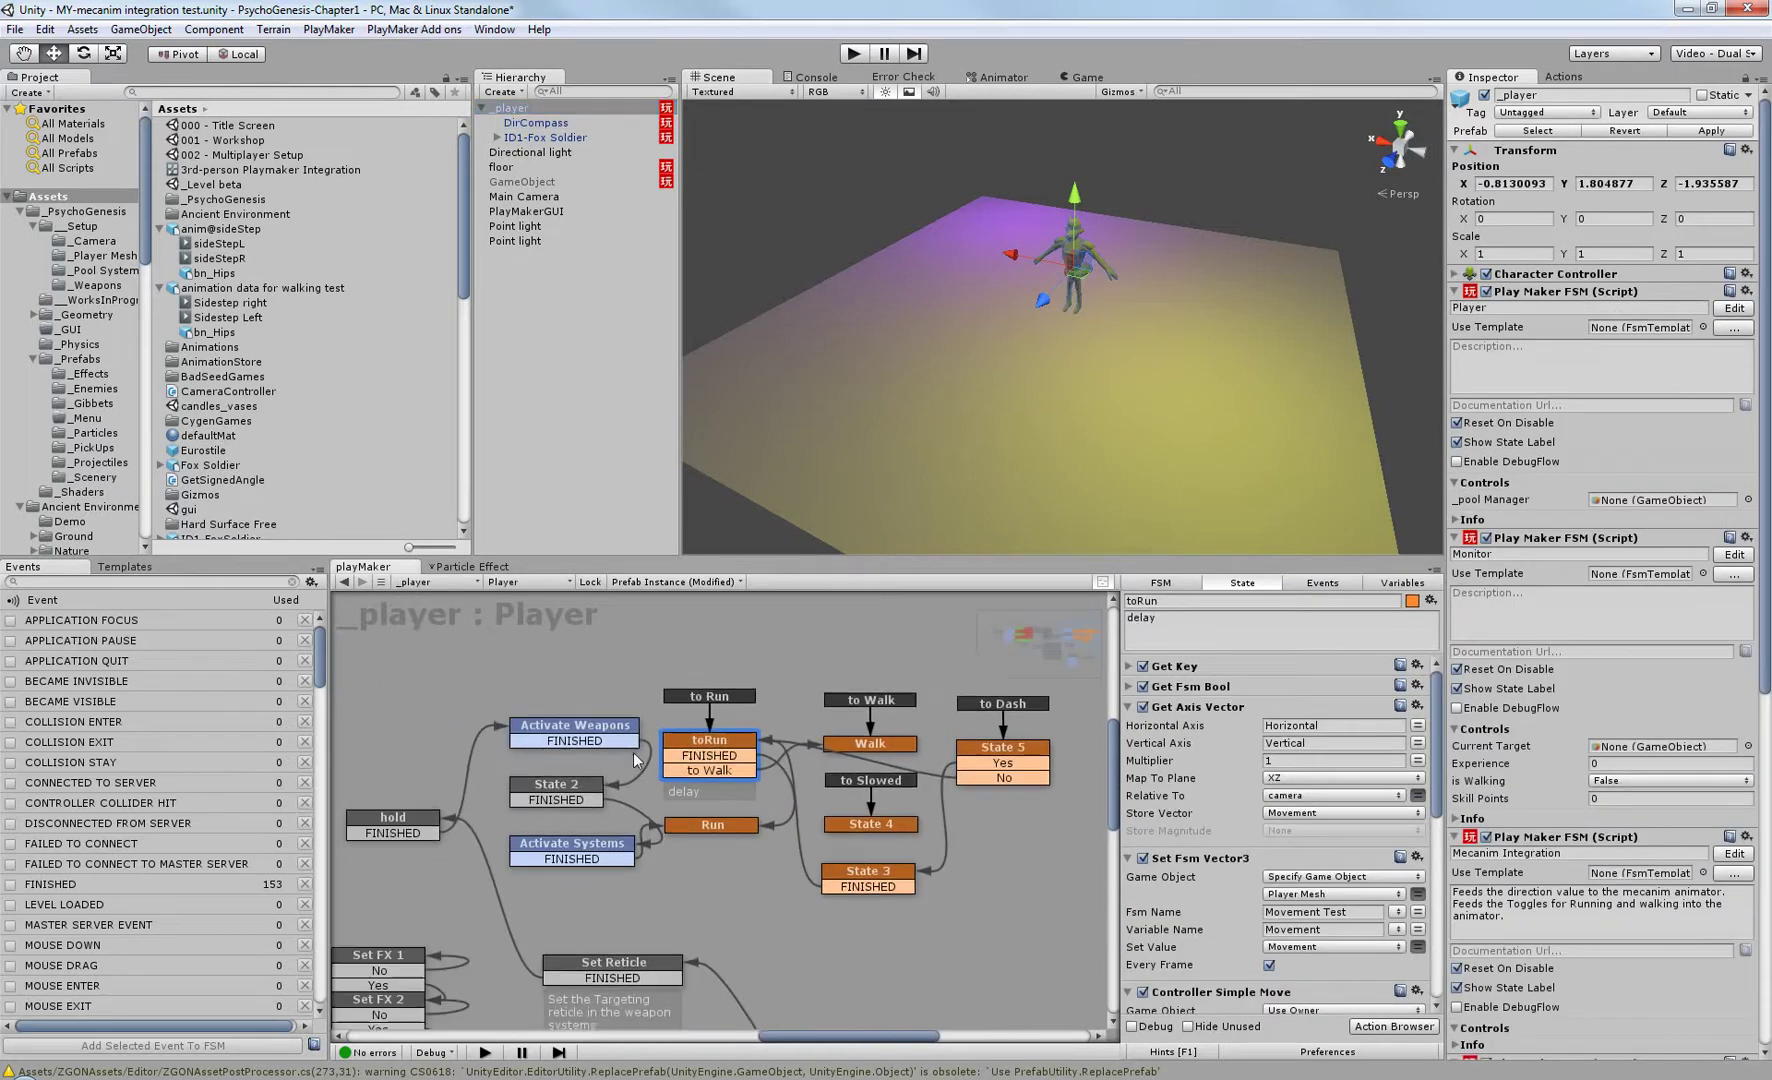
scroll(636, 760, down, 3)
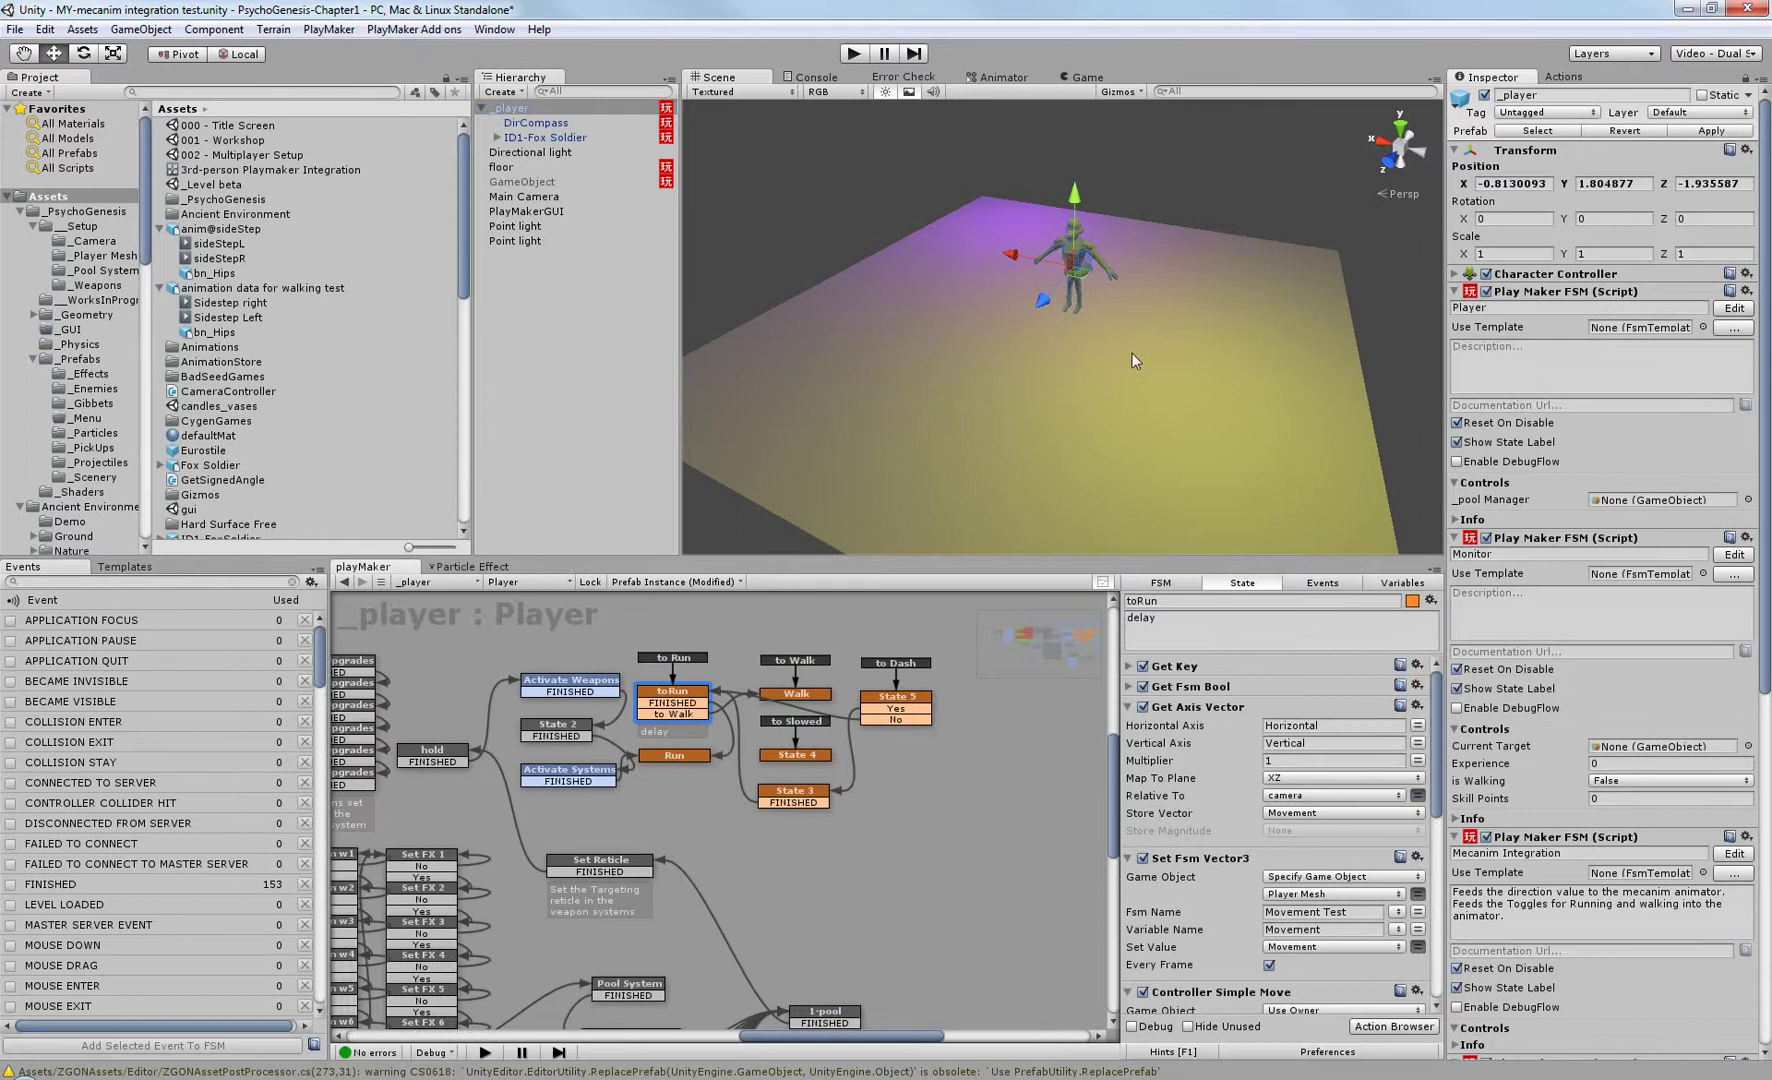
middle_drag(828, 856, 793, 877)
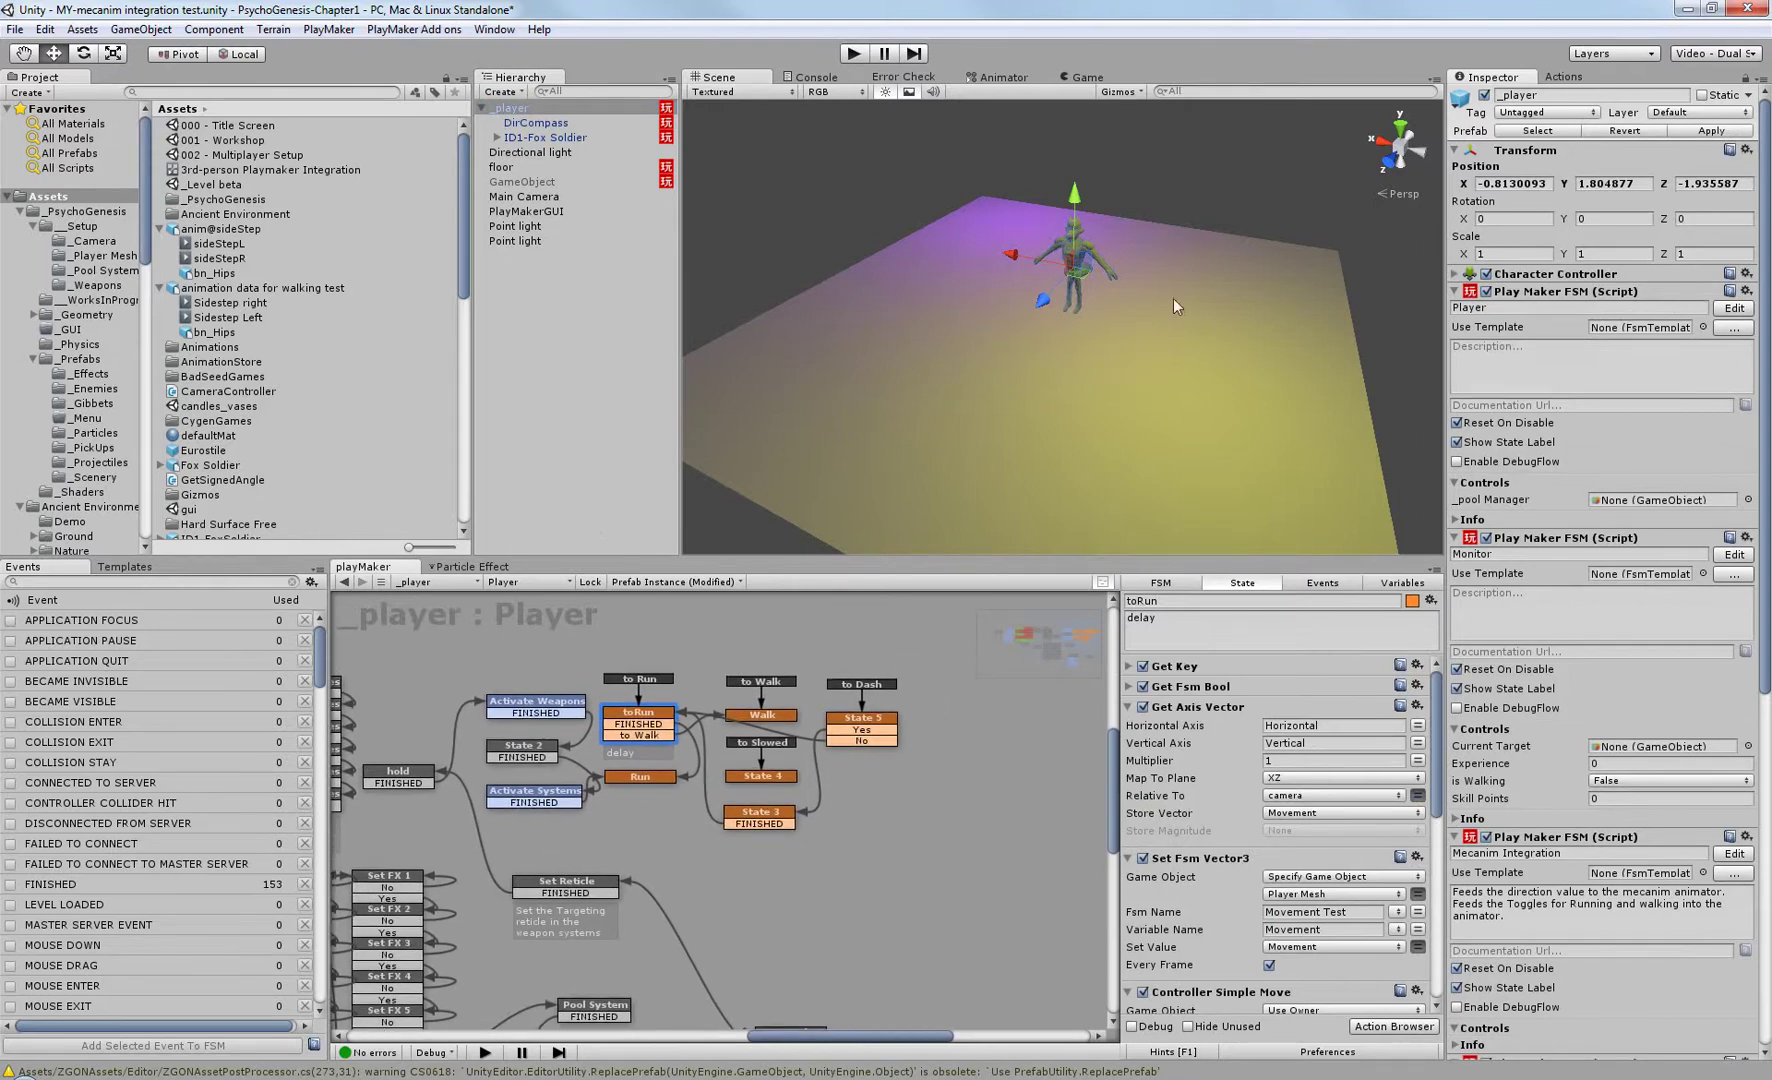
click(540, 138)
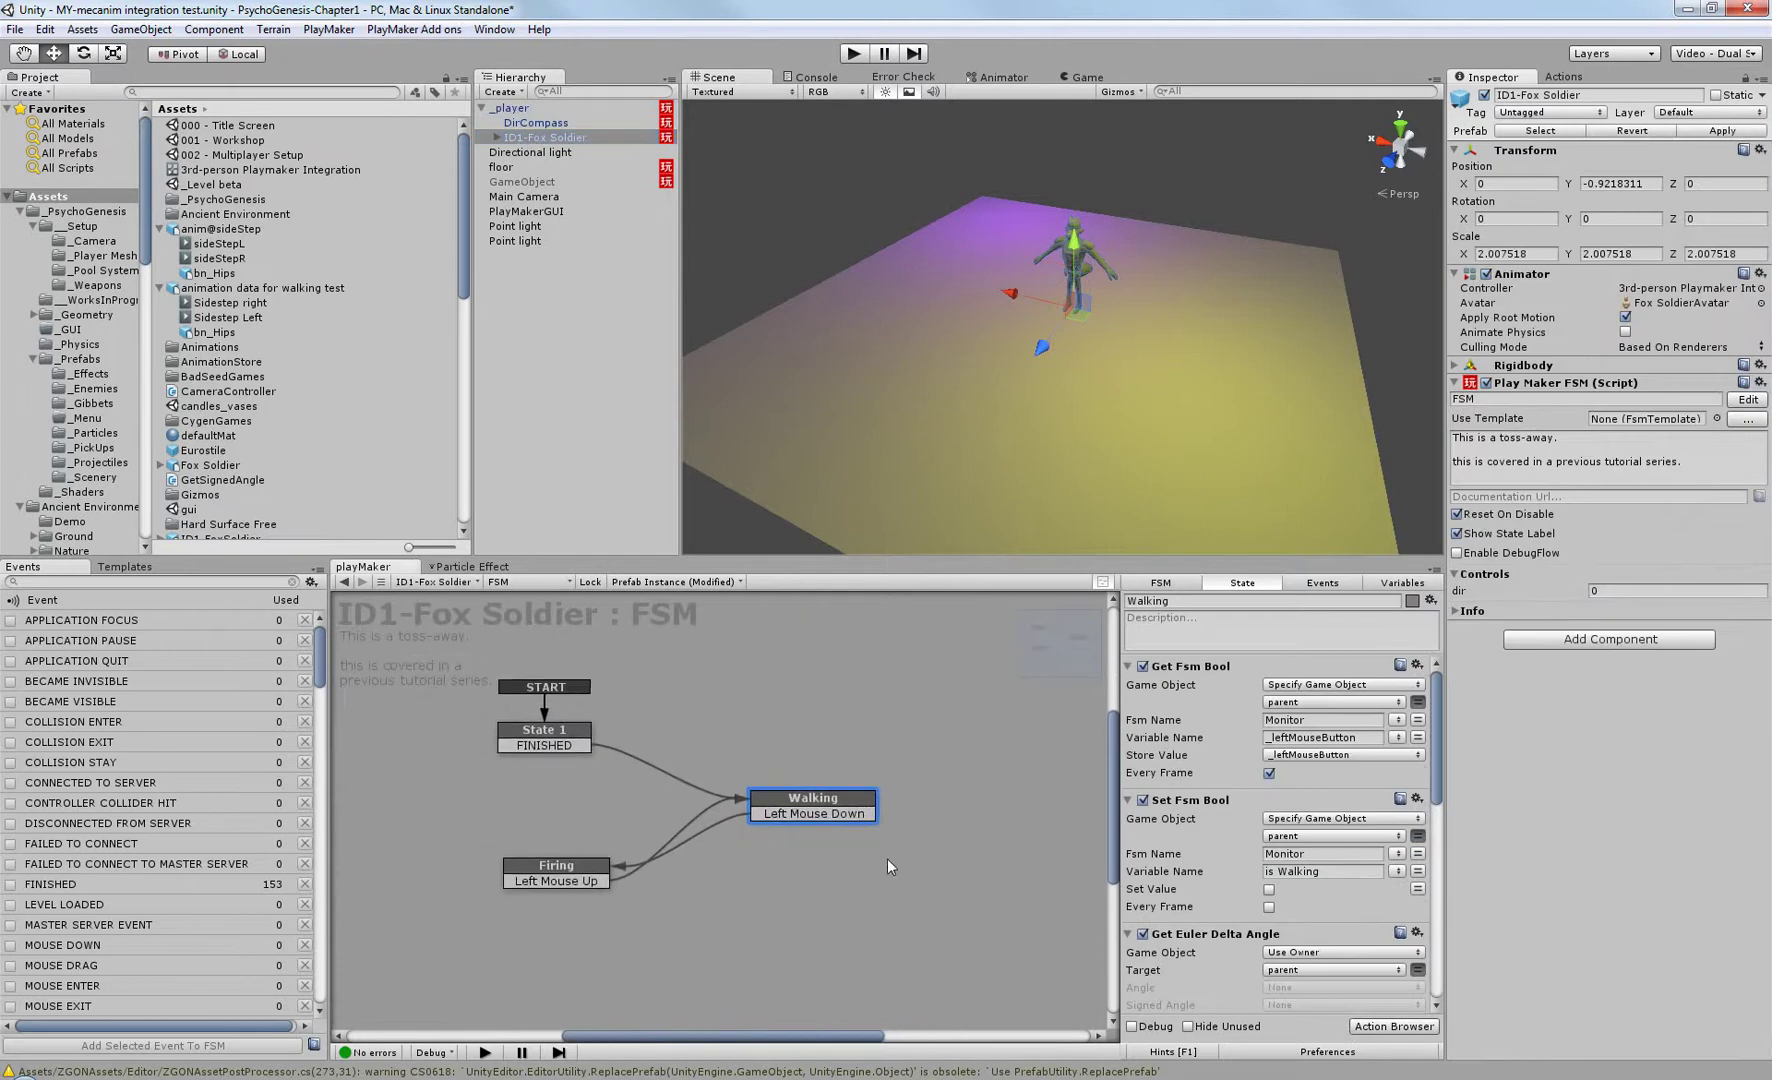
Compare the Firing and Walking state actions, then return to the Animator with Idle, Legs while Walking, Run.
click(633, 810)
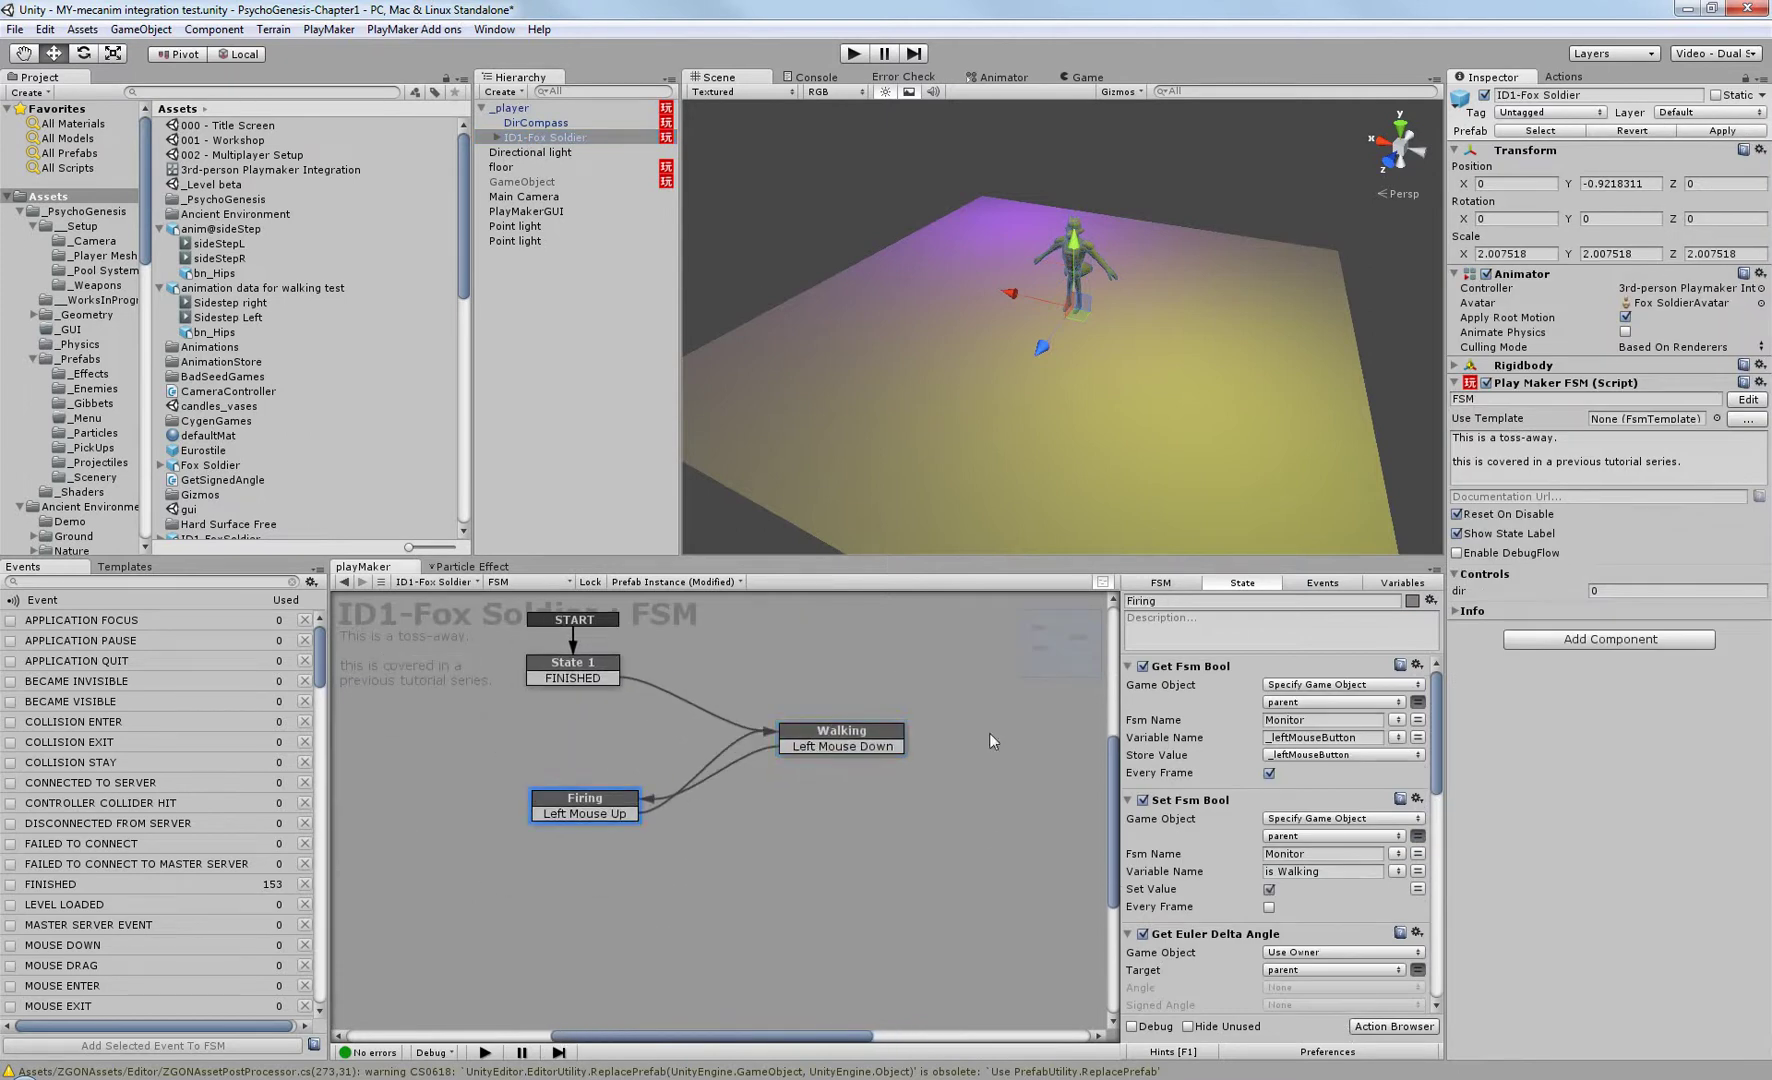
click(823, 745)
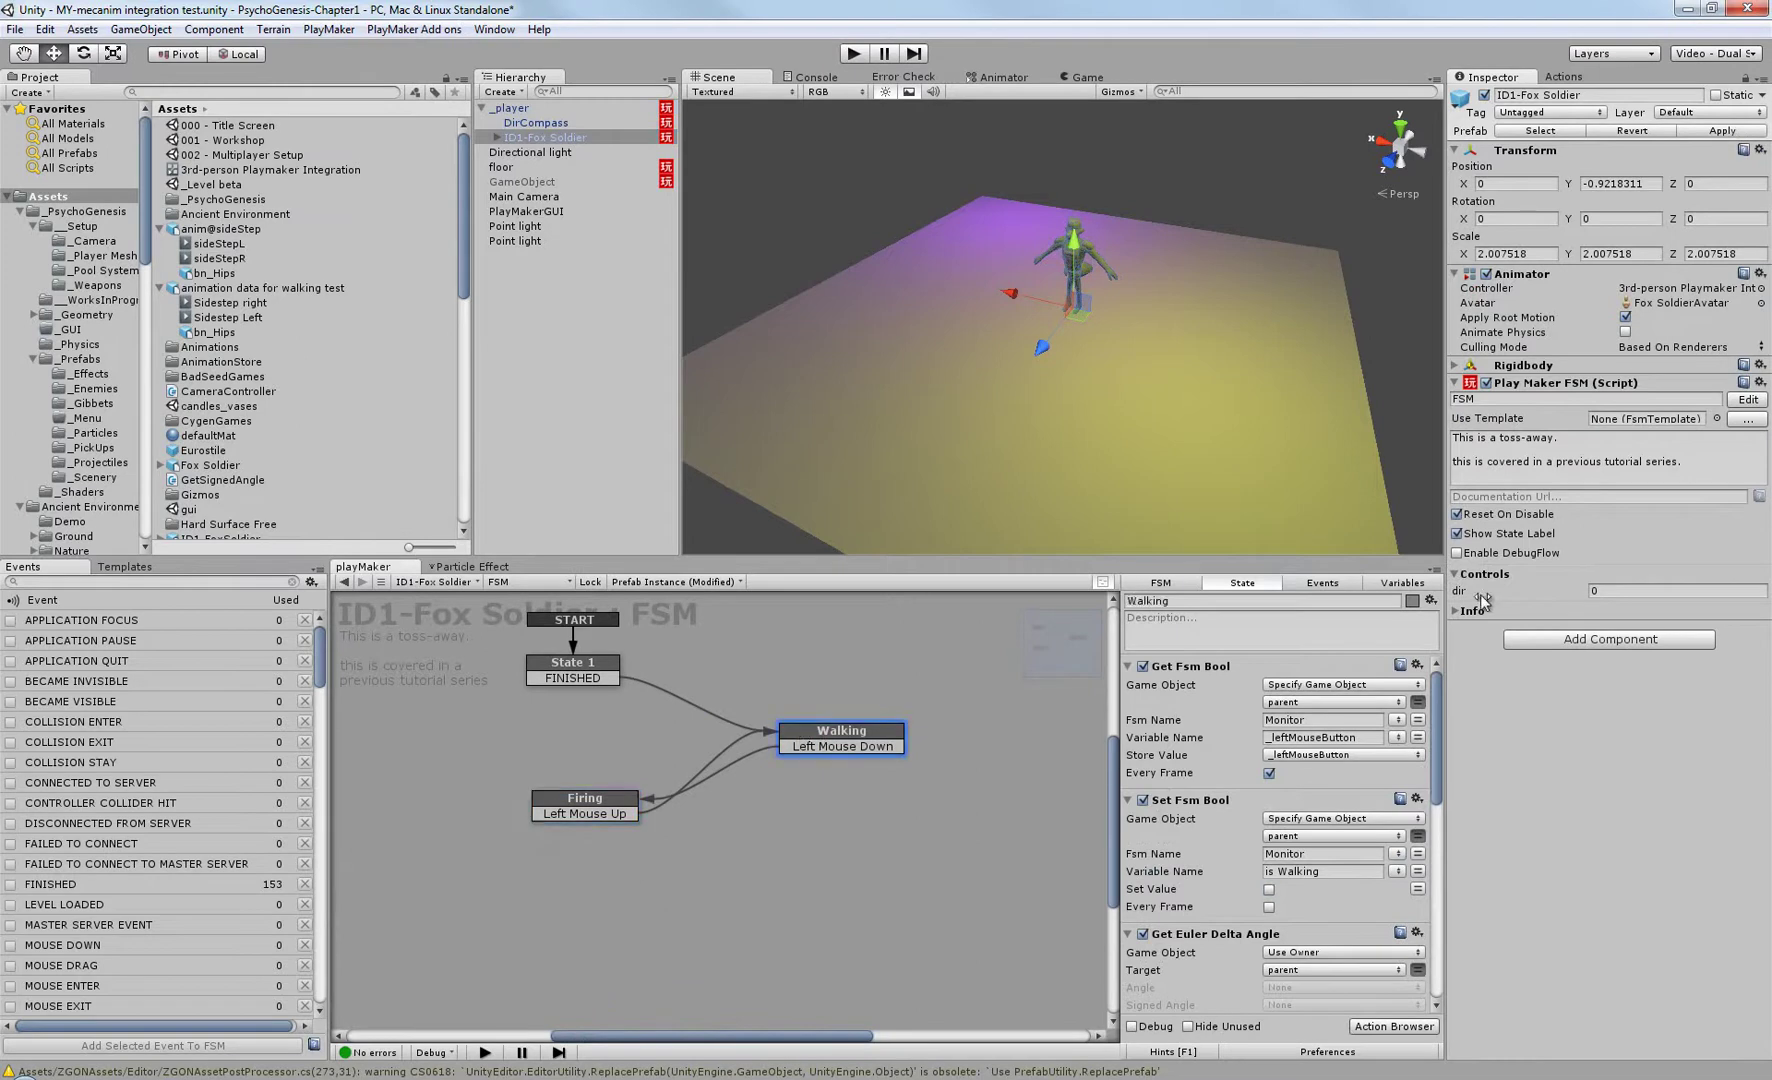
click(571, 806)
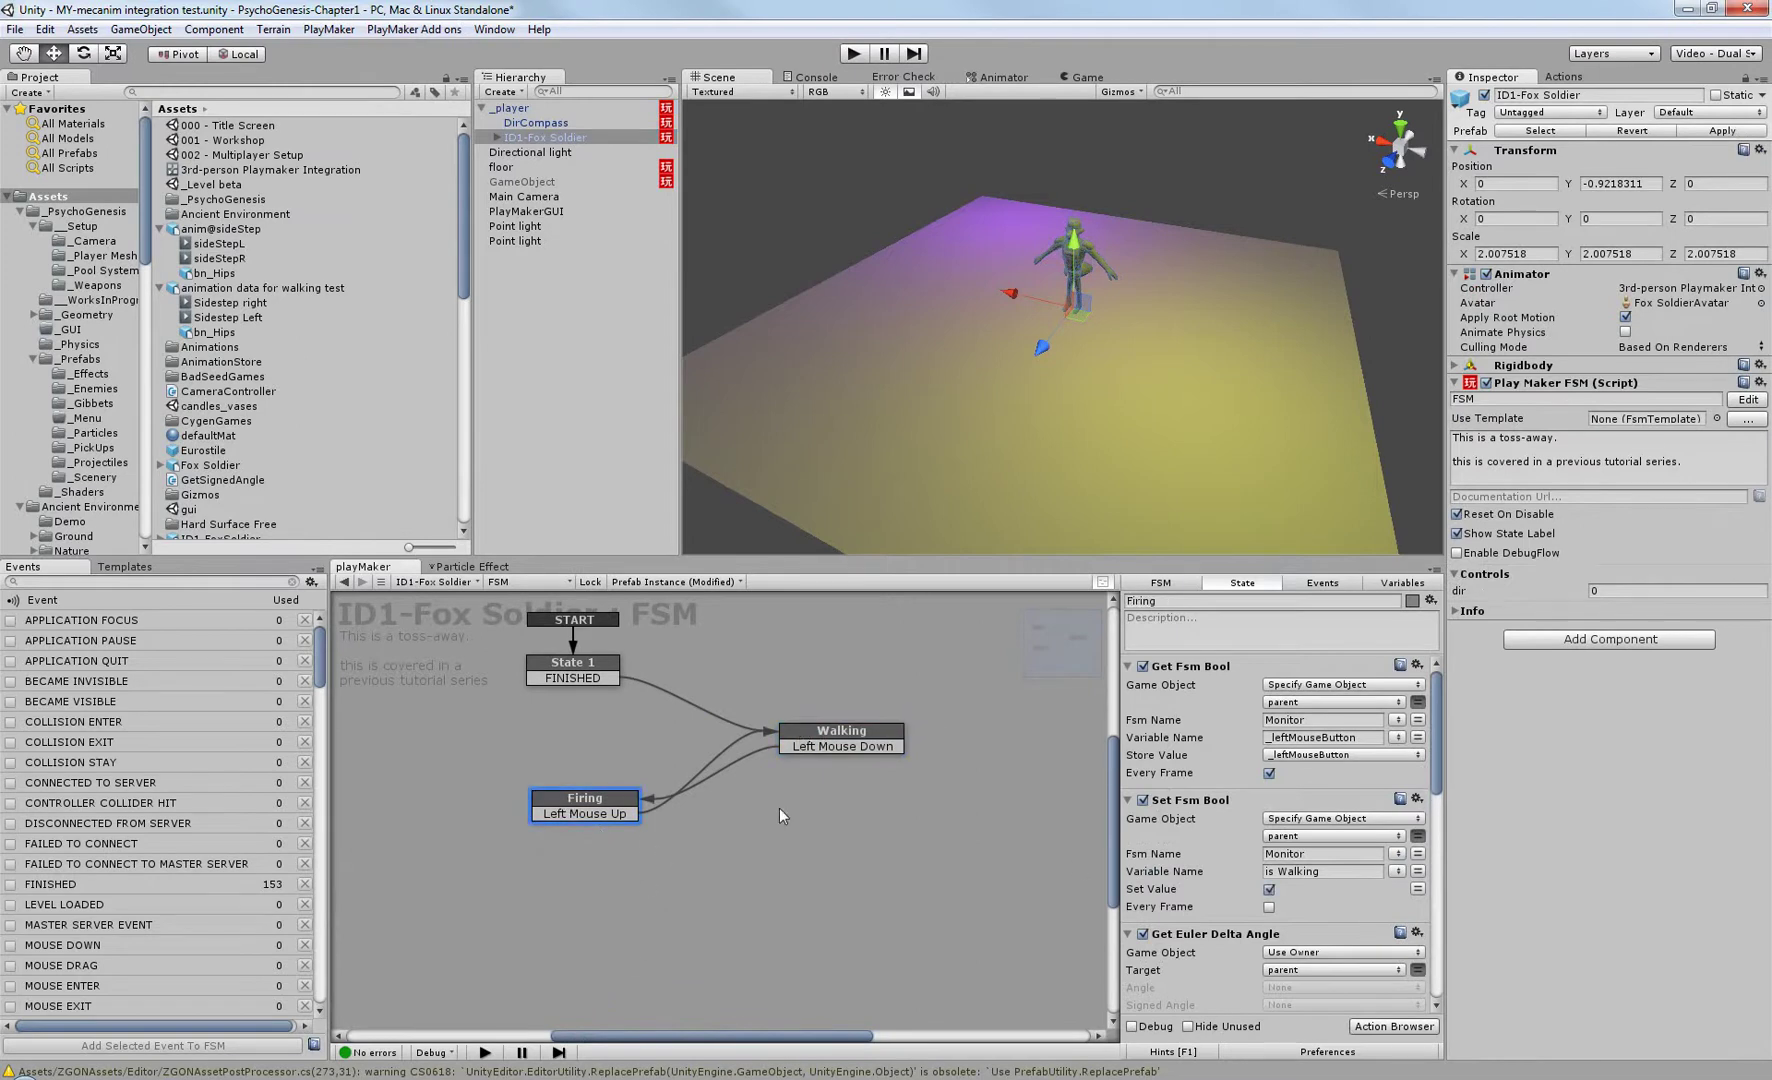
click(855, 741)
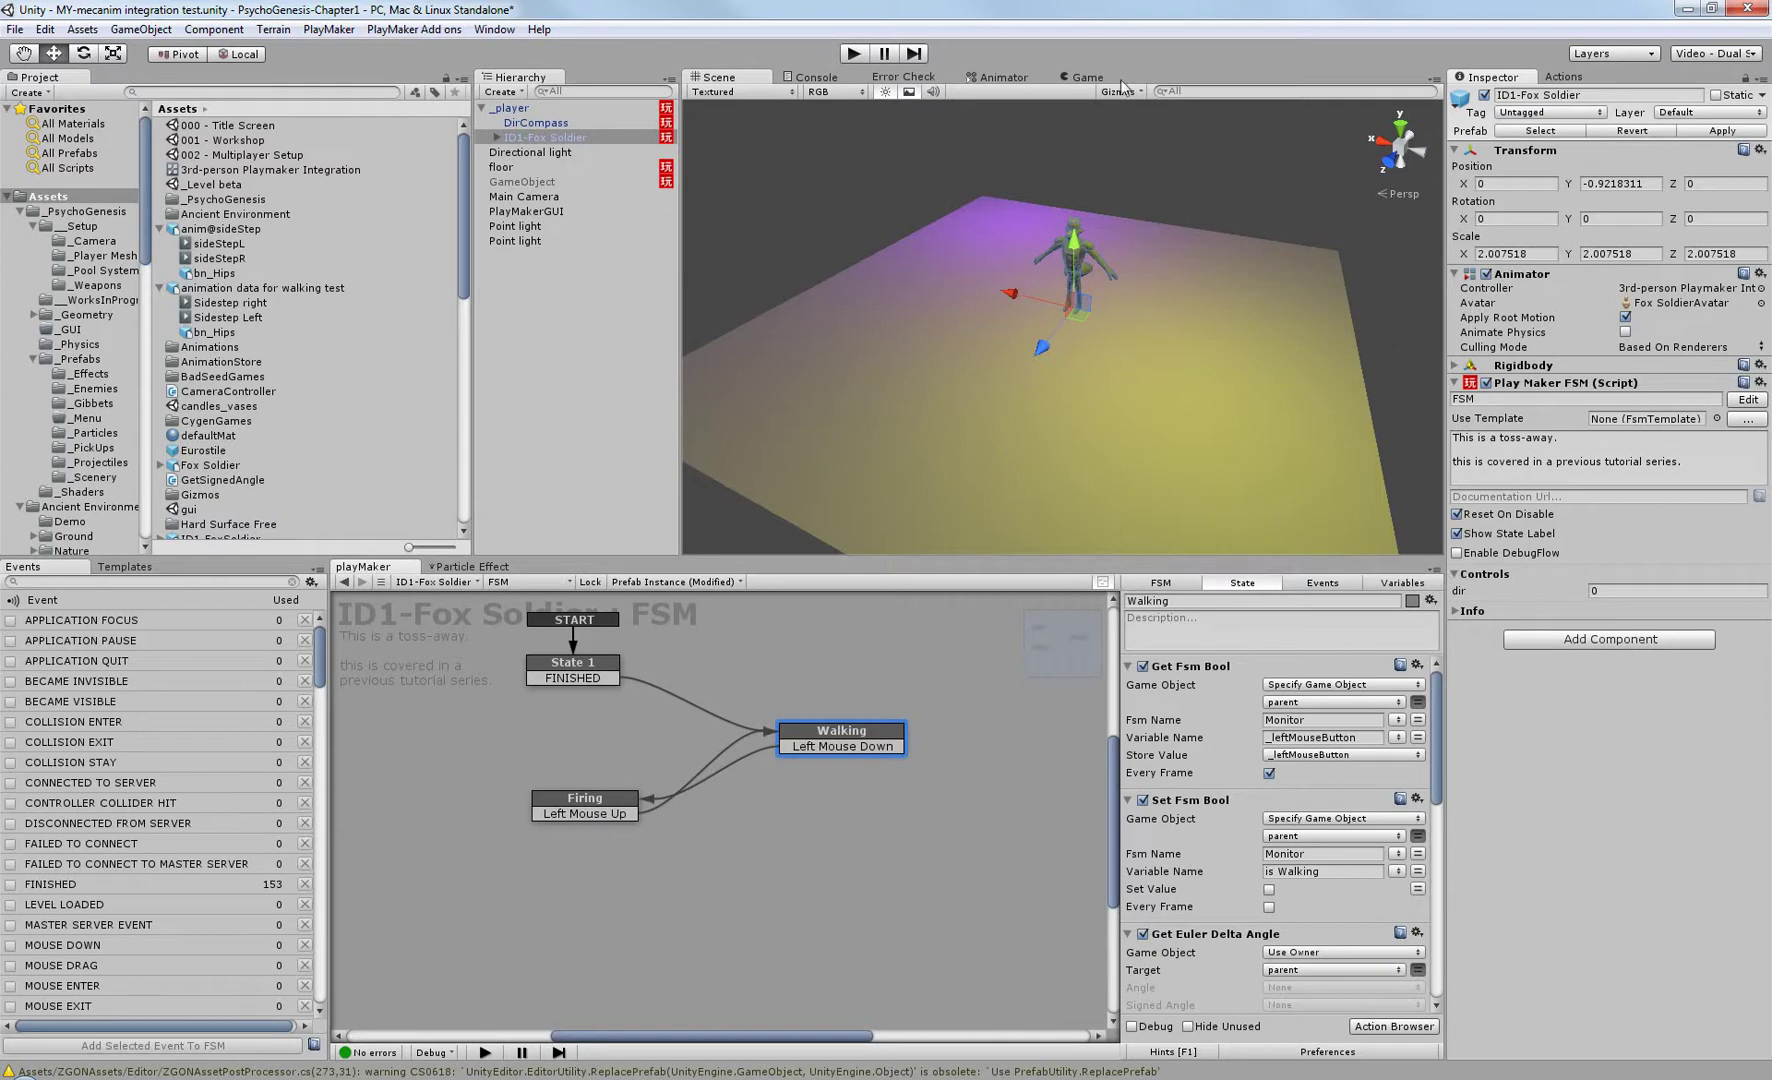
click(985, 80)
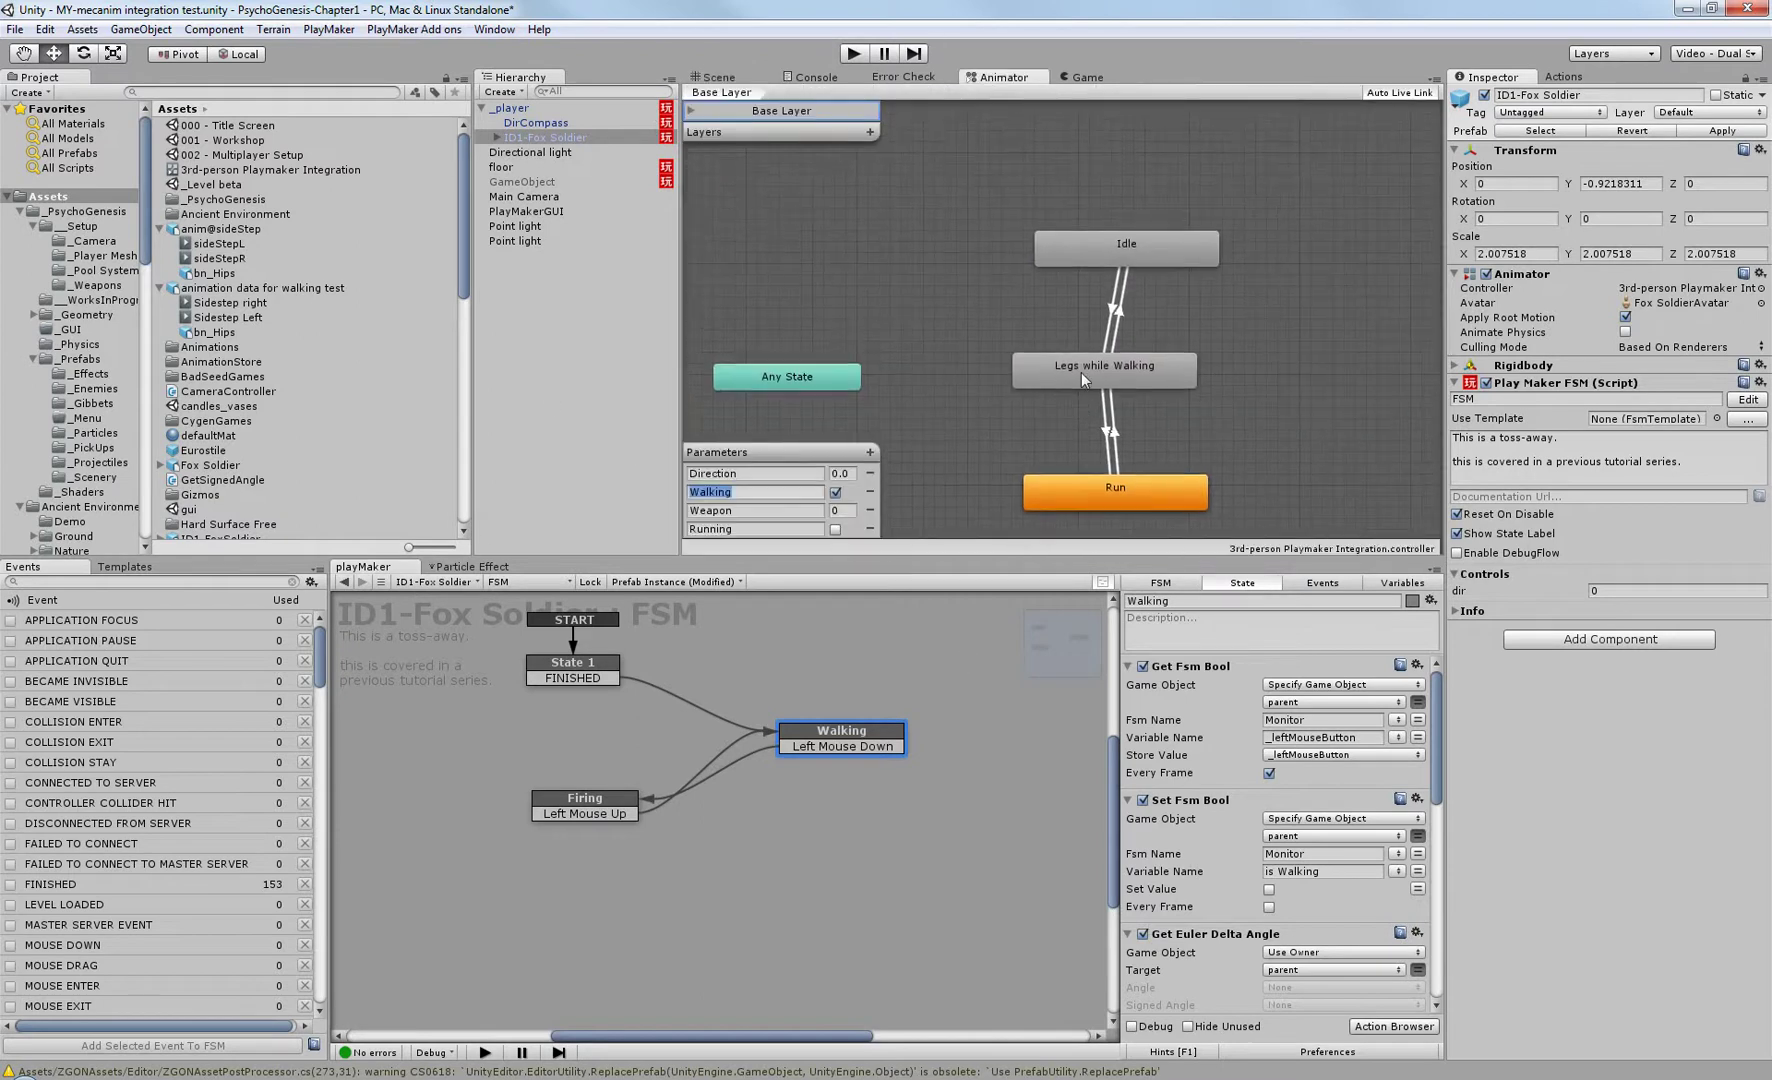
Open the Legs while Walking blend tree: walk, sideStepL, walkBack, sideStepR, walk over Direction 0–360.
double_click(1081, 372)
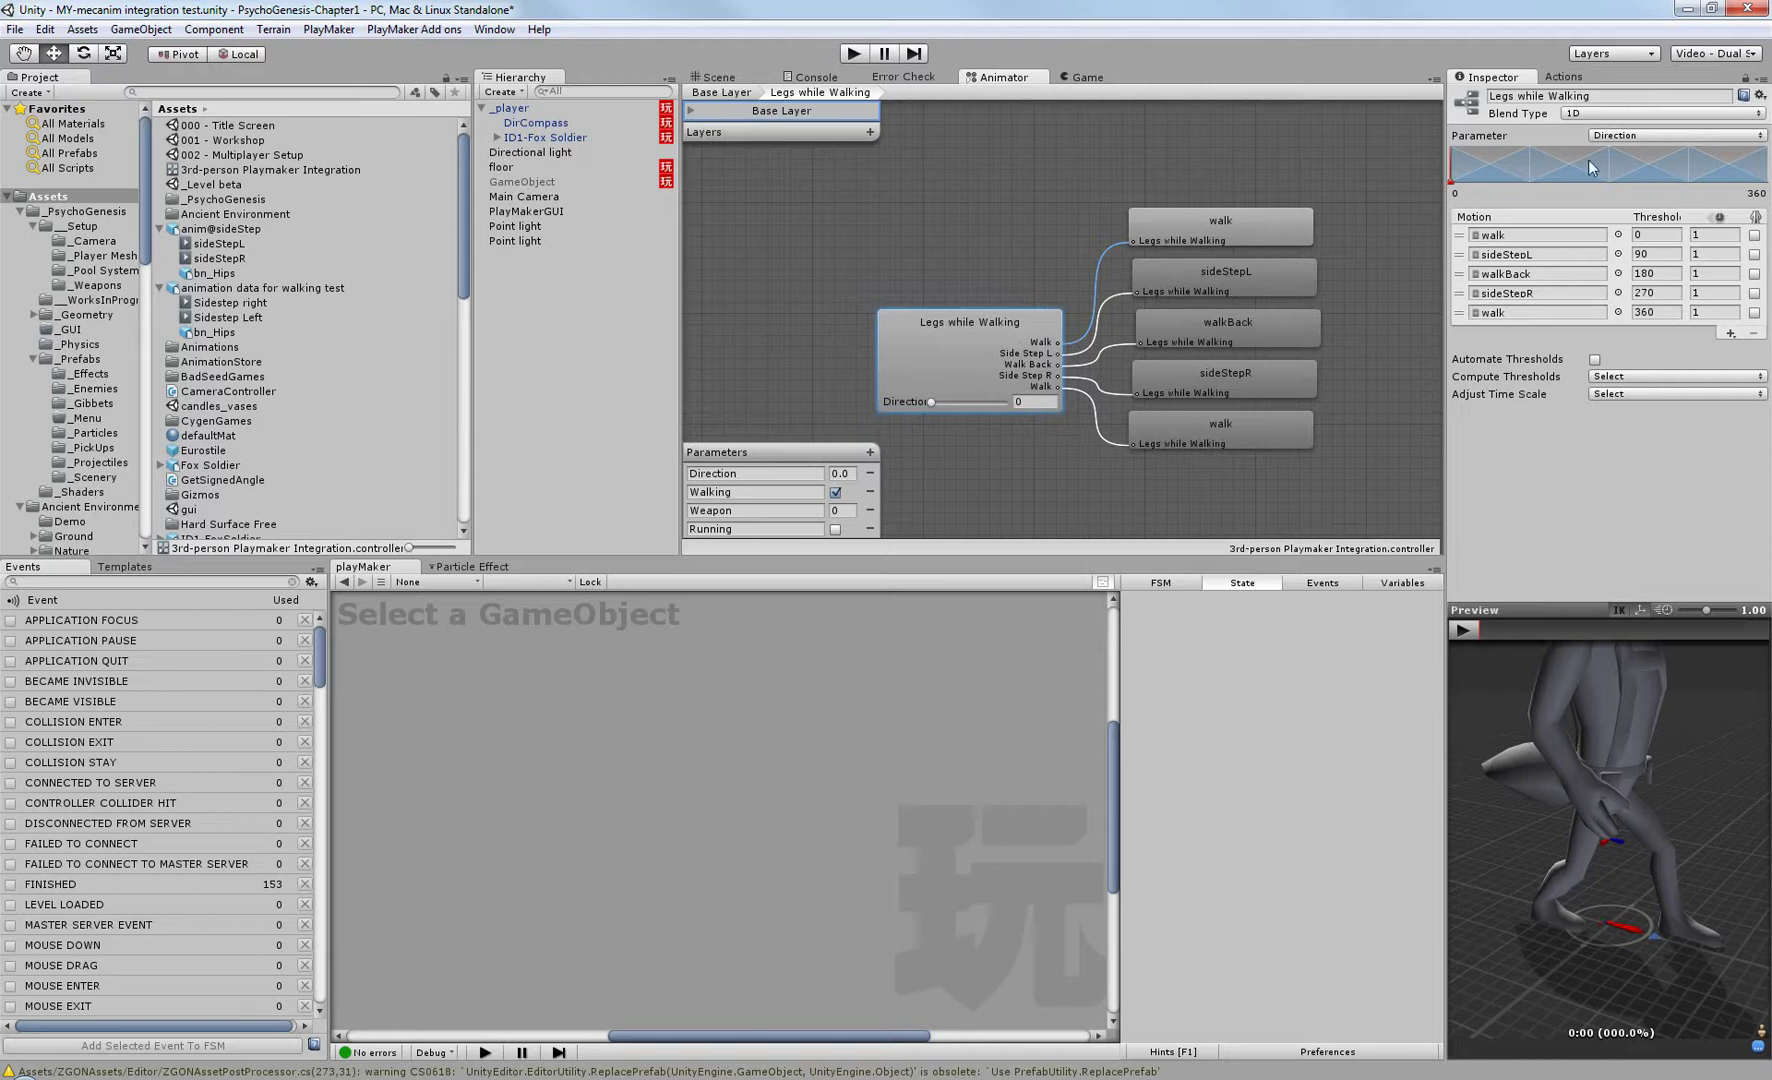
Trace the blend tree's walk and sidestep motions to their project assets, settling on new anim@walk.
click(1506, 240)
click(1500, 293)
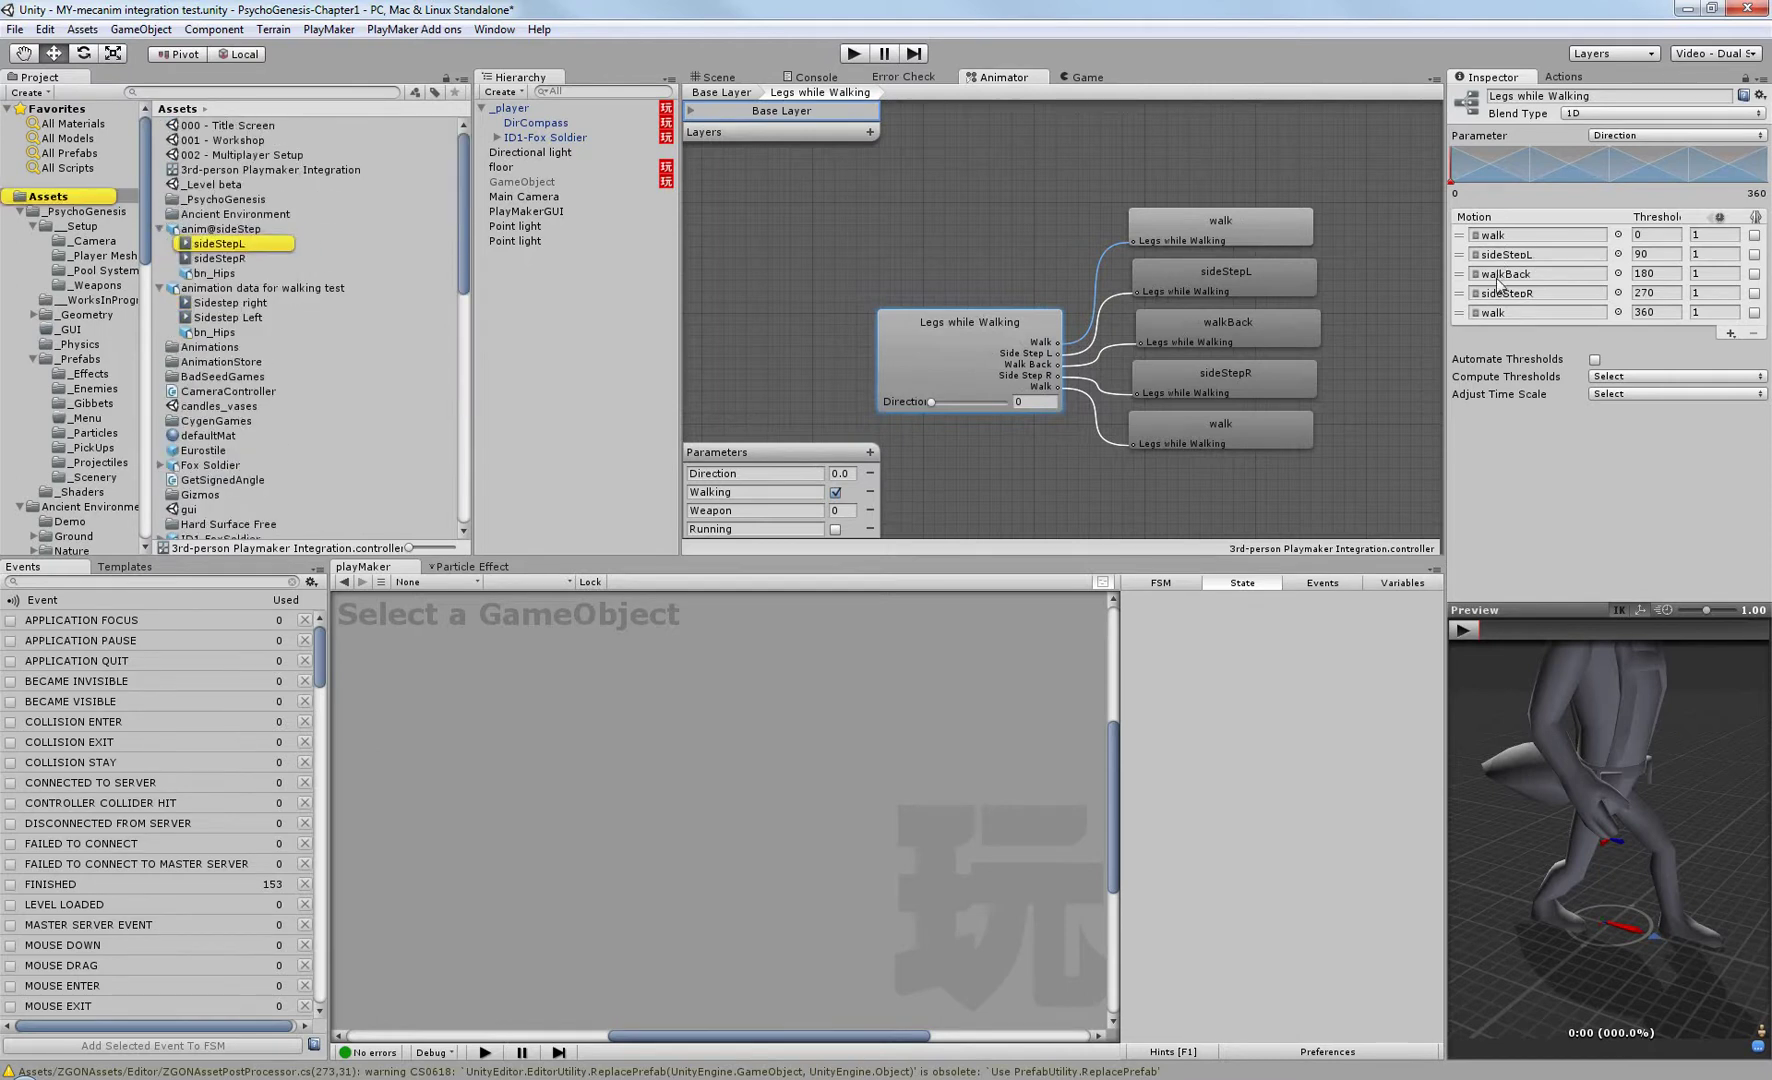
click(1492, 313)
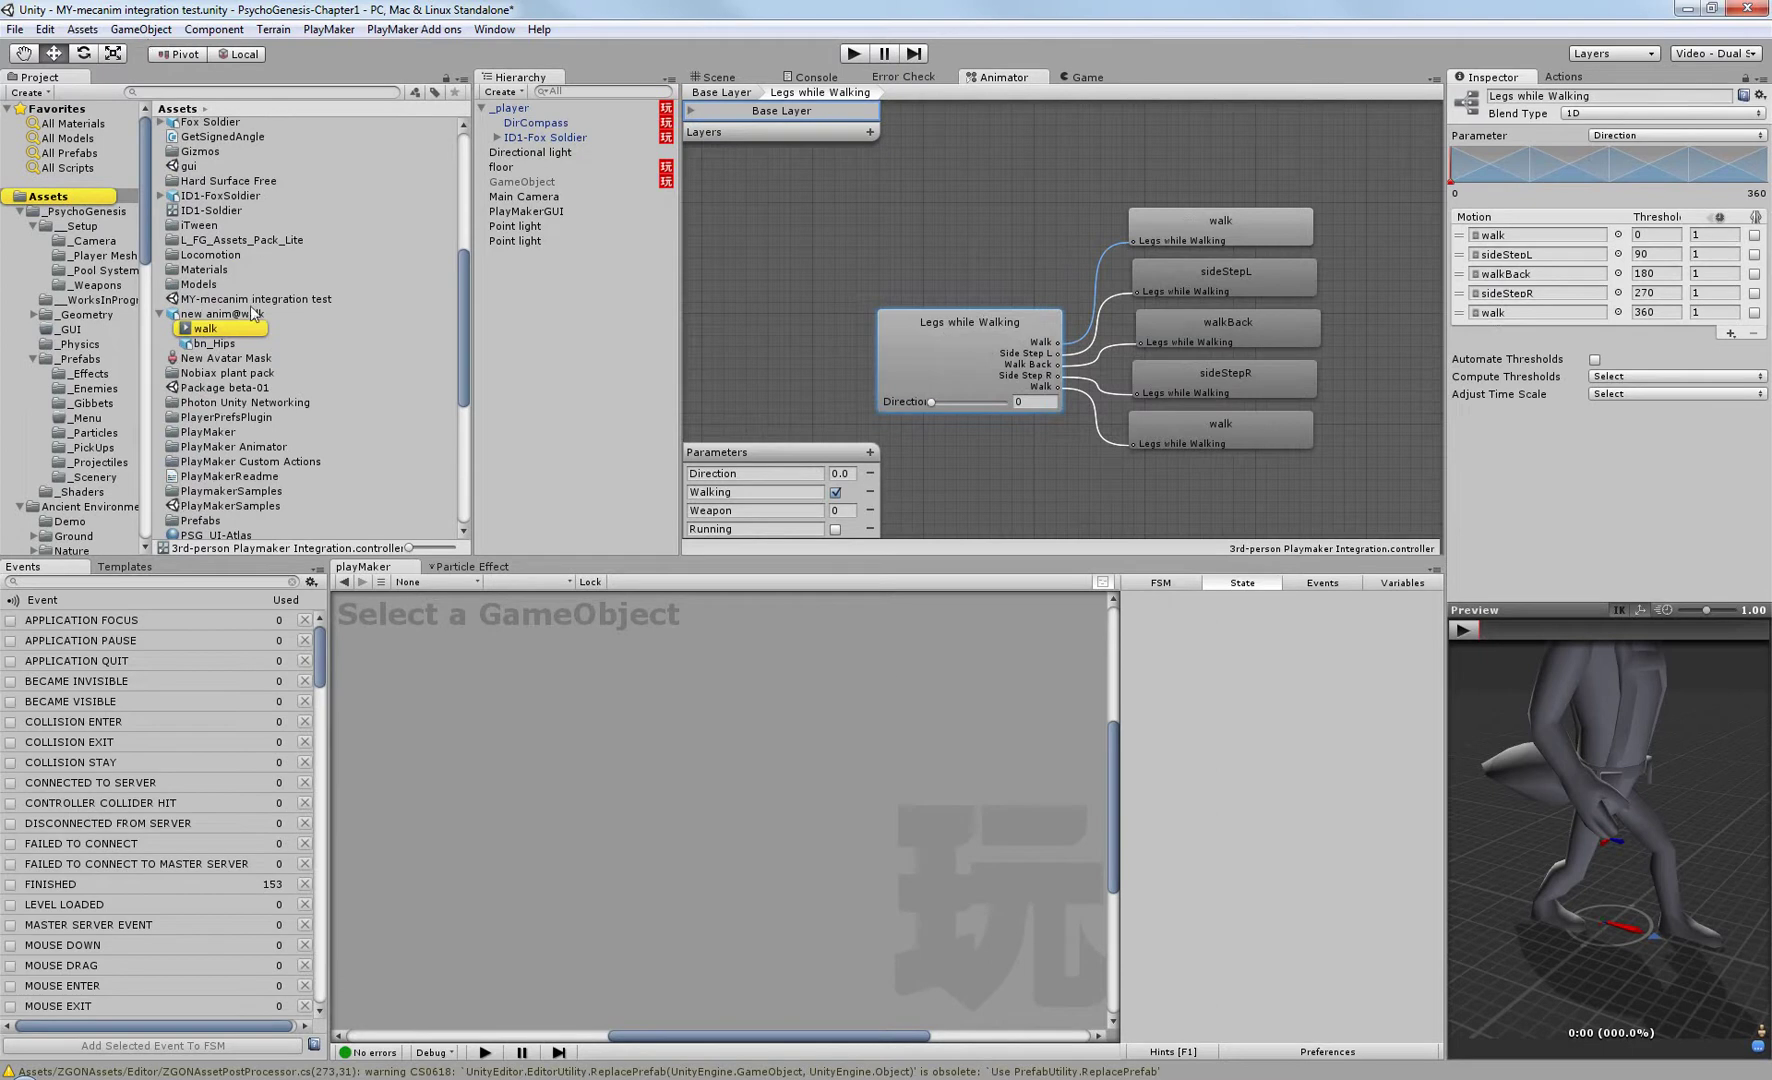
click(205, 329)
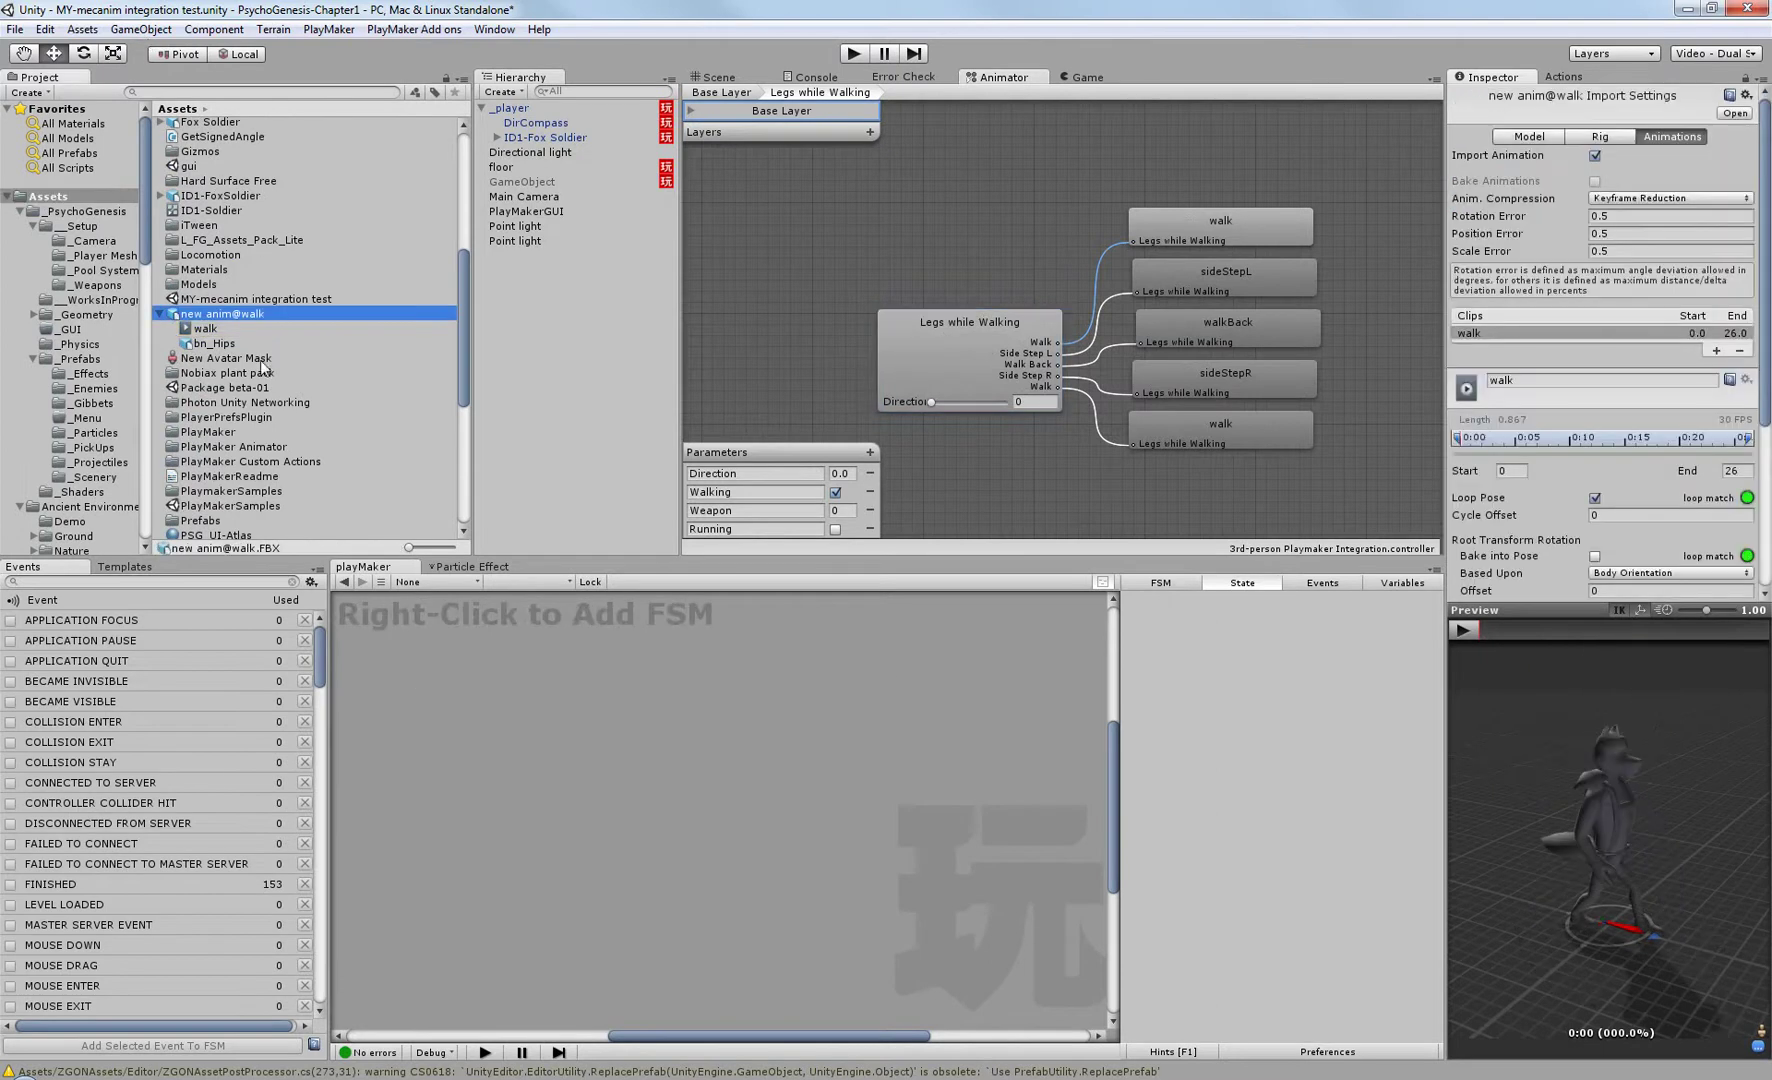
click(205, 344)
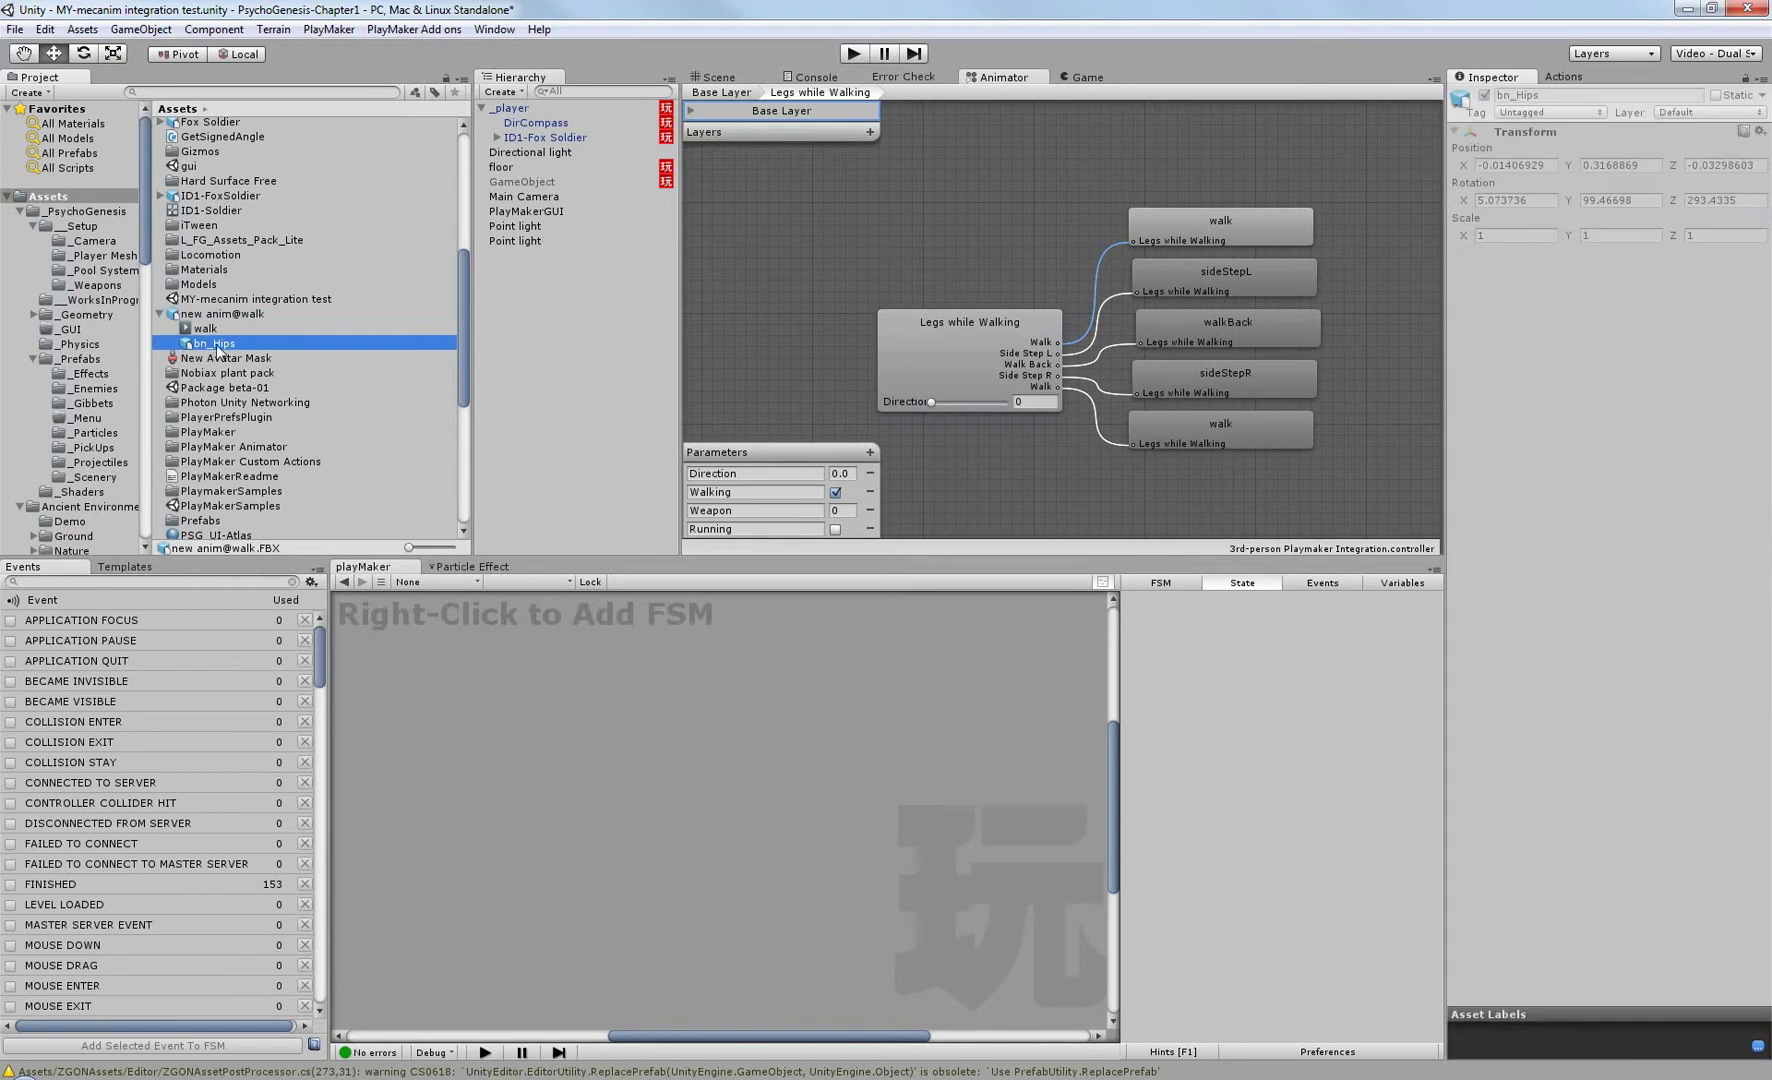
click(222, 314)
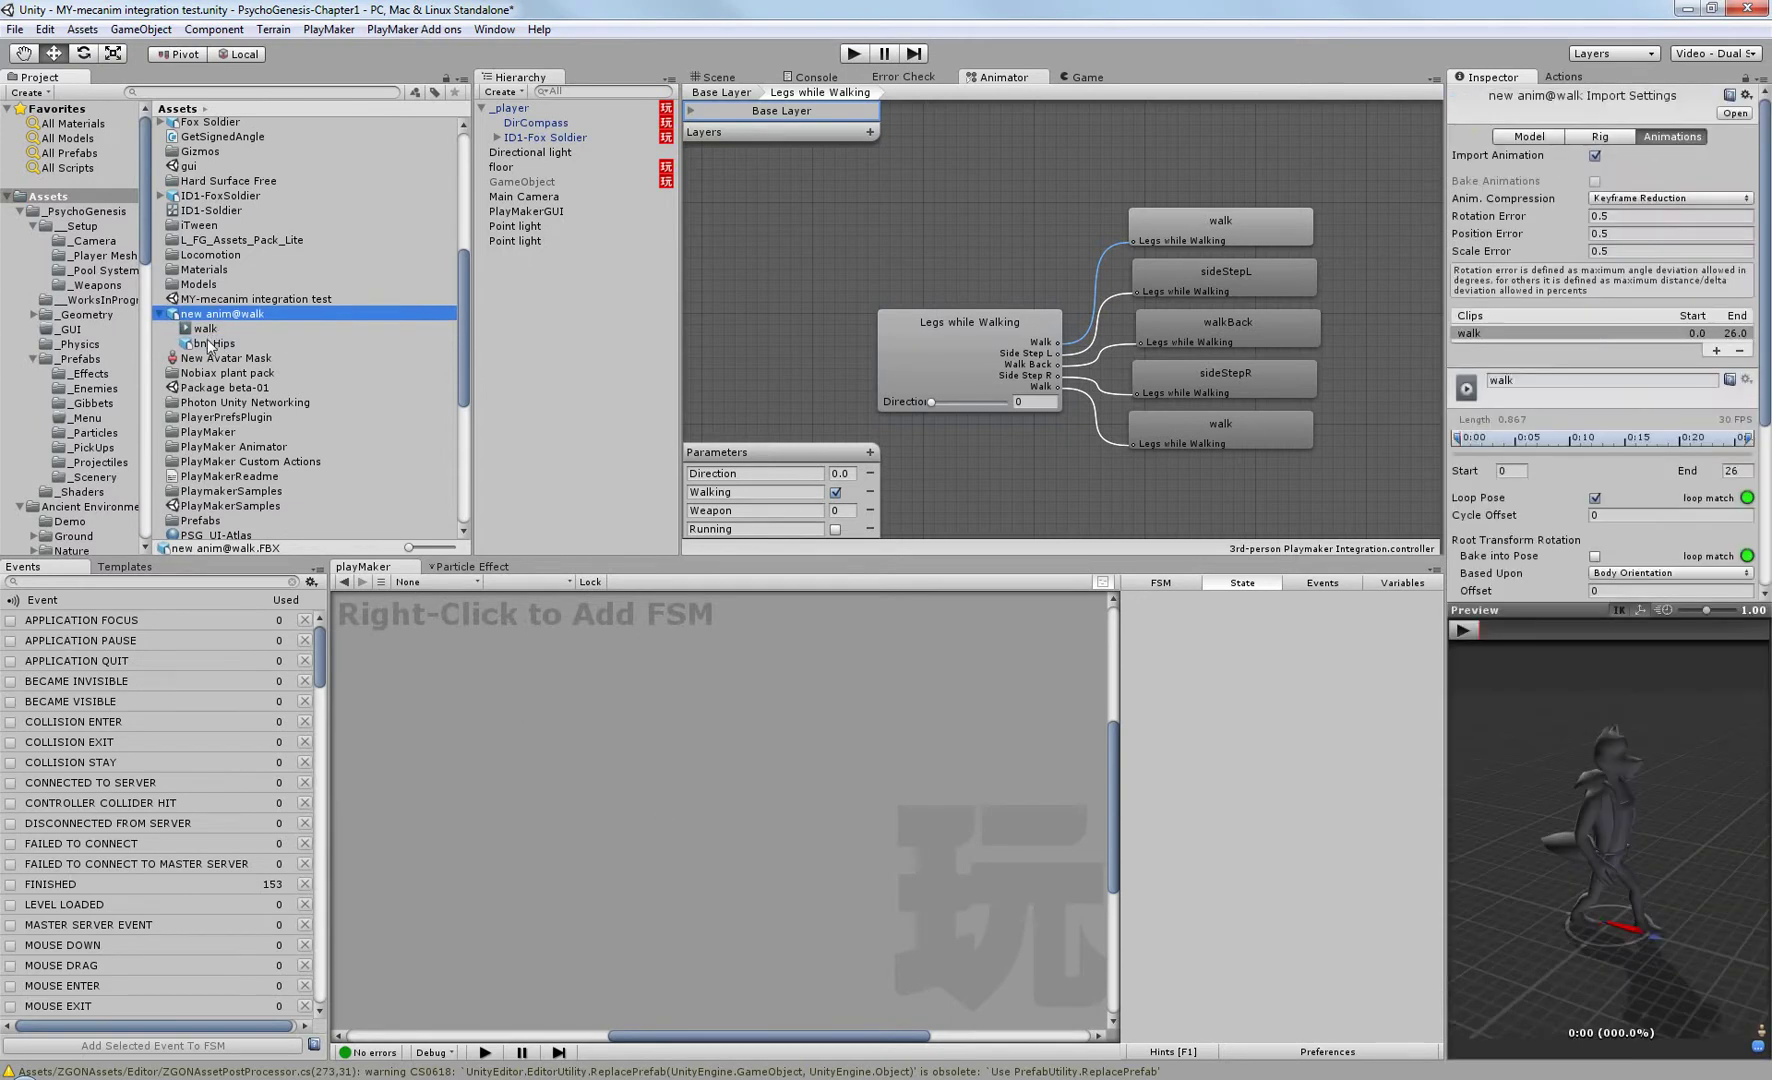
click(206, 328)
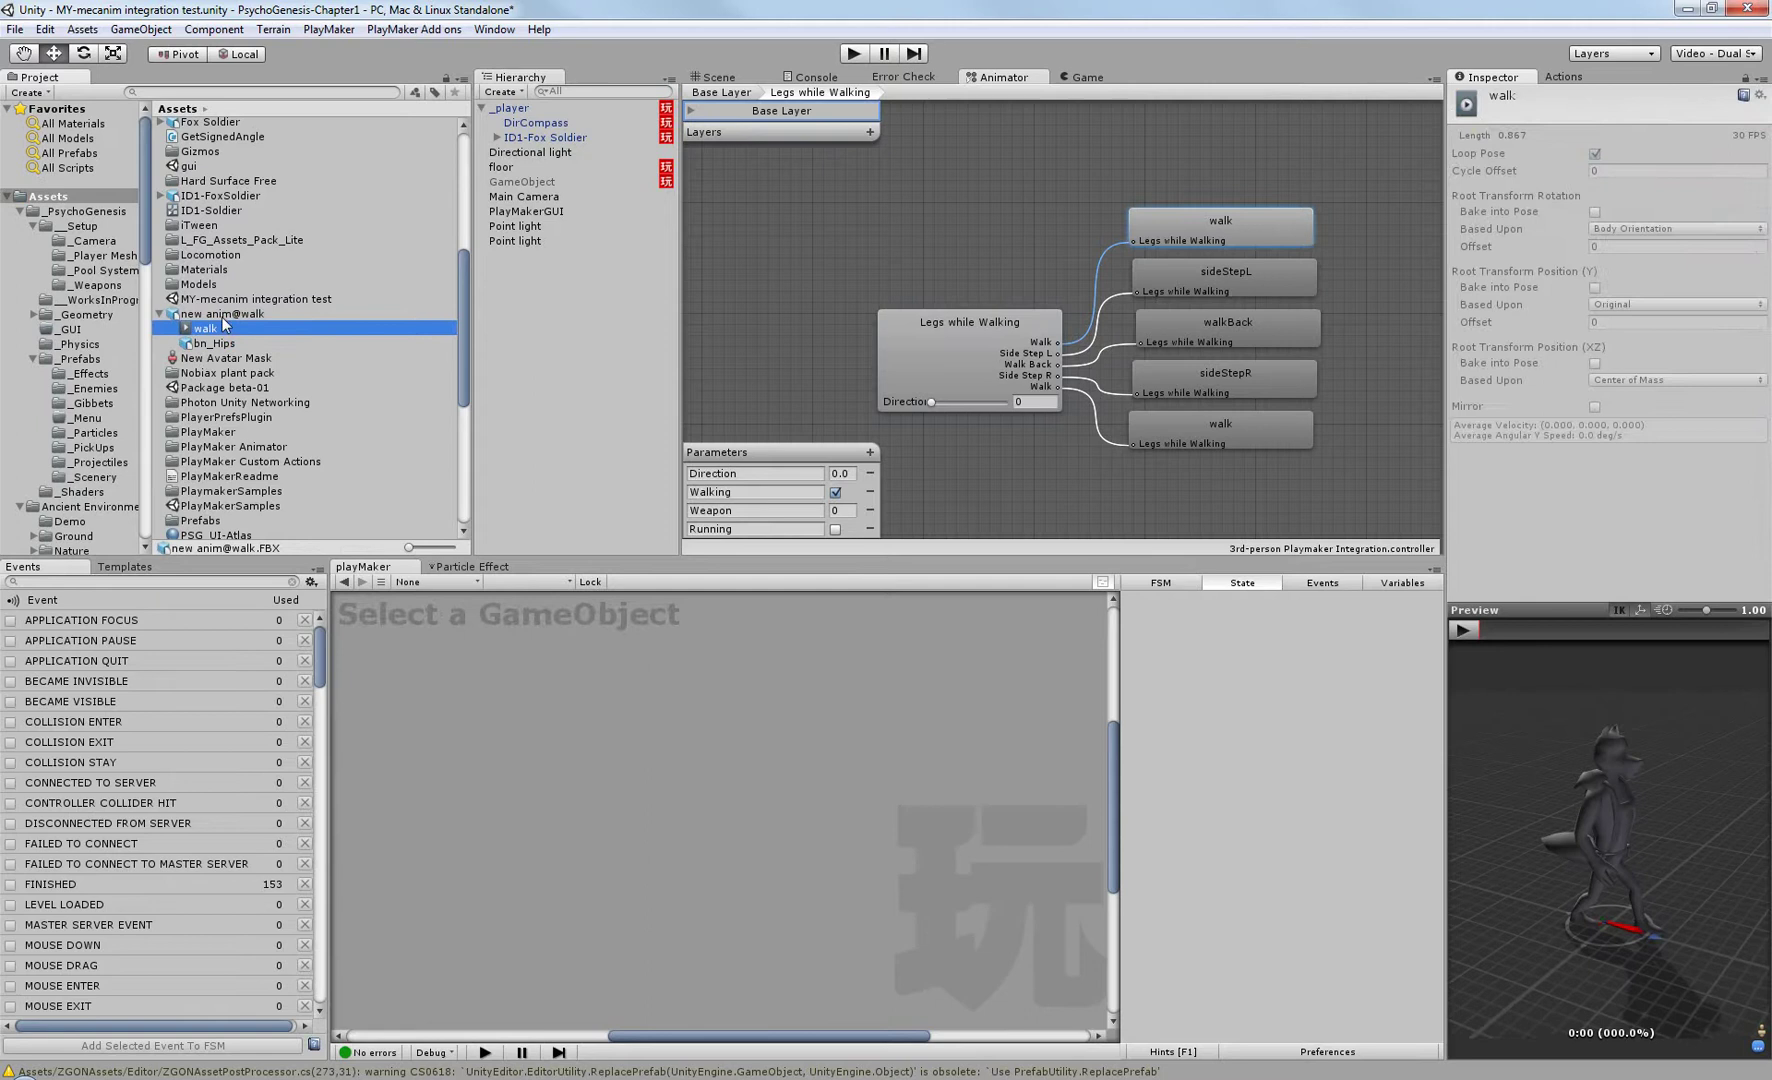
click(214, 315)
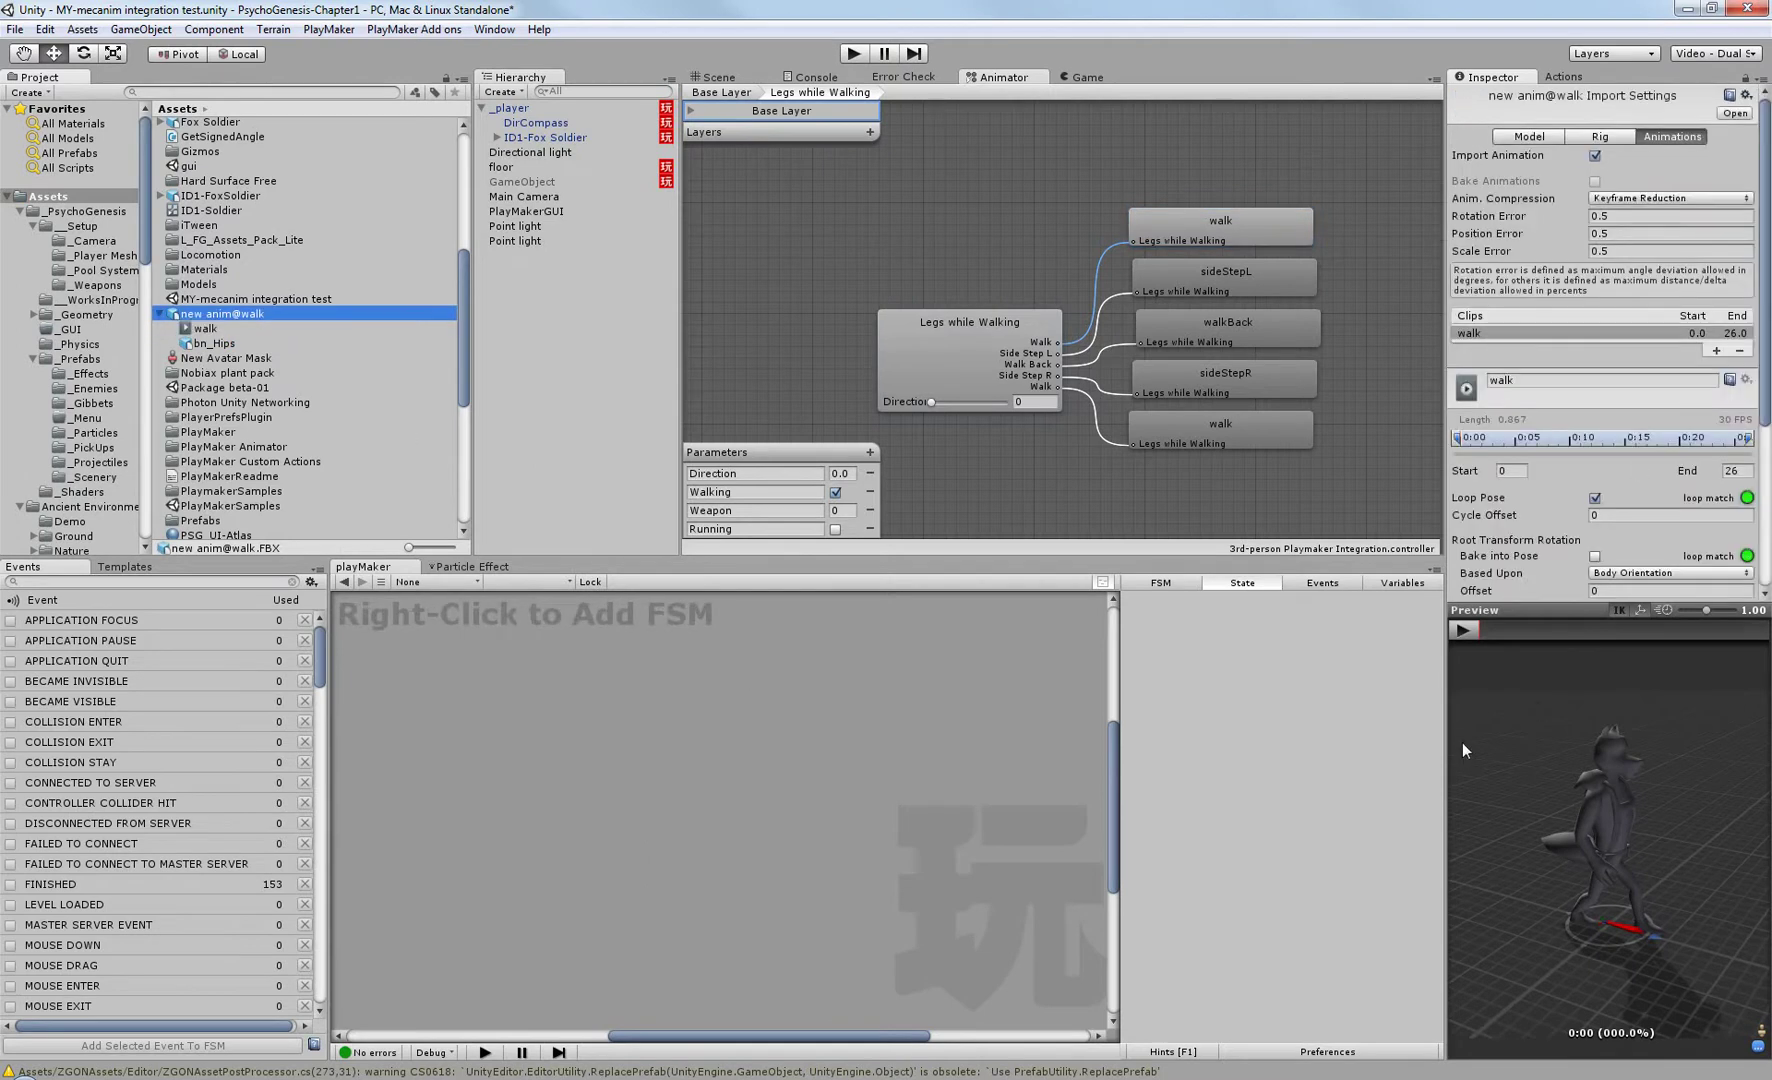
Orbit the walking preview, then show new anim@walk's Humanoid rig copying the ID1-FoxSoldier avatar.
drag(1724, 866, 1555, 860)
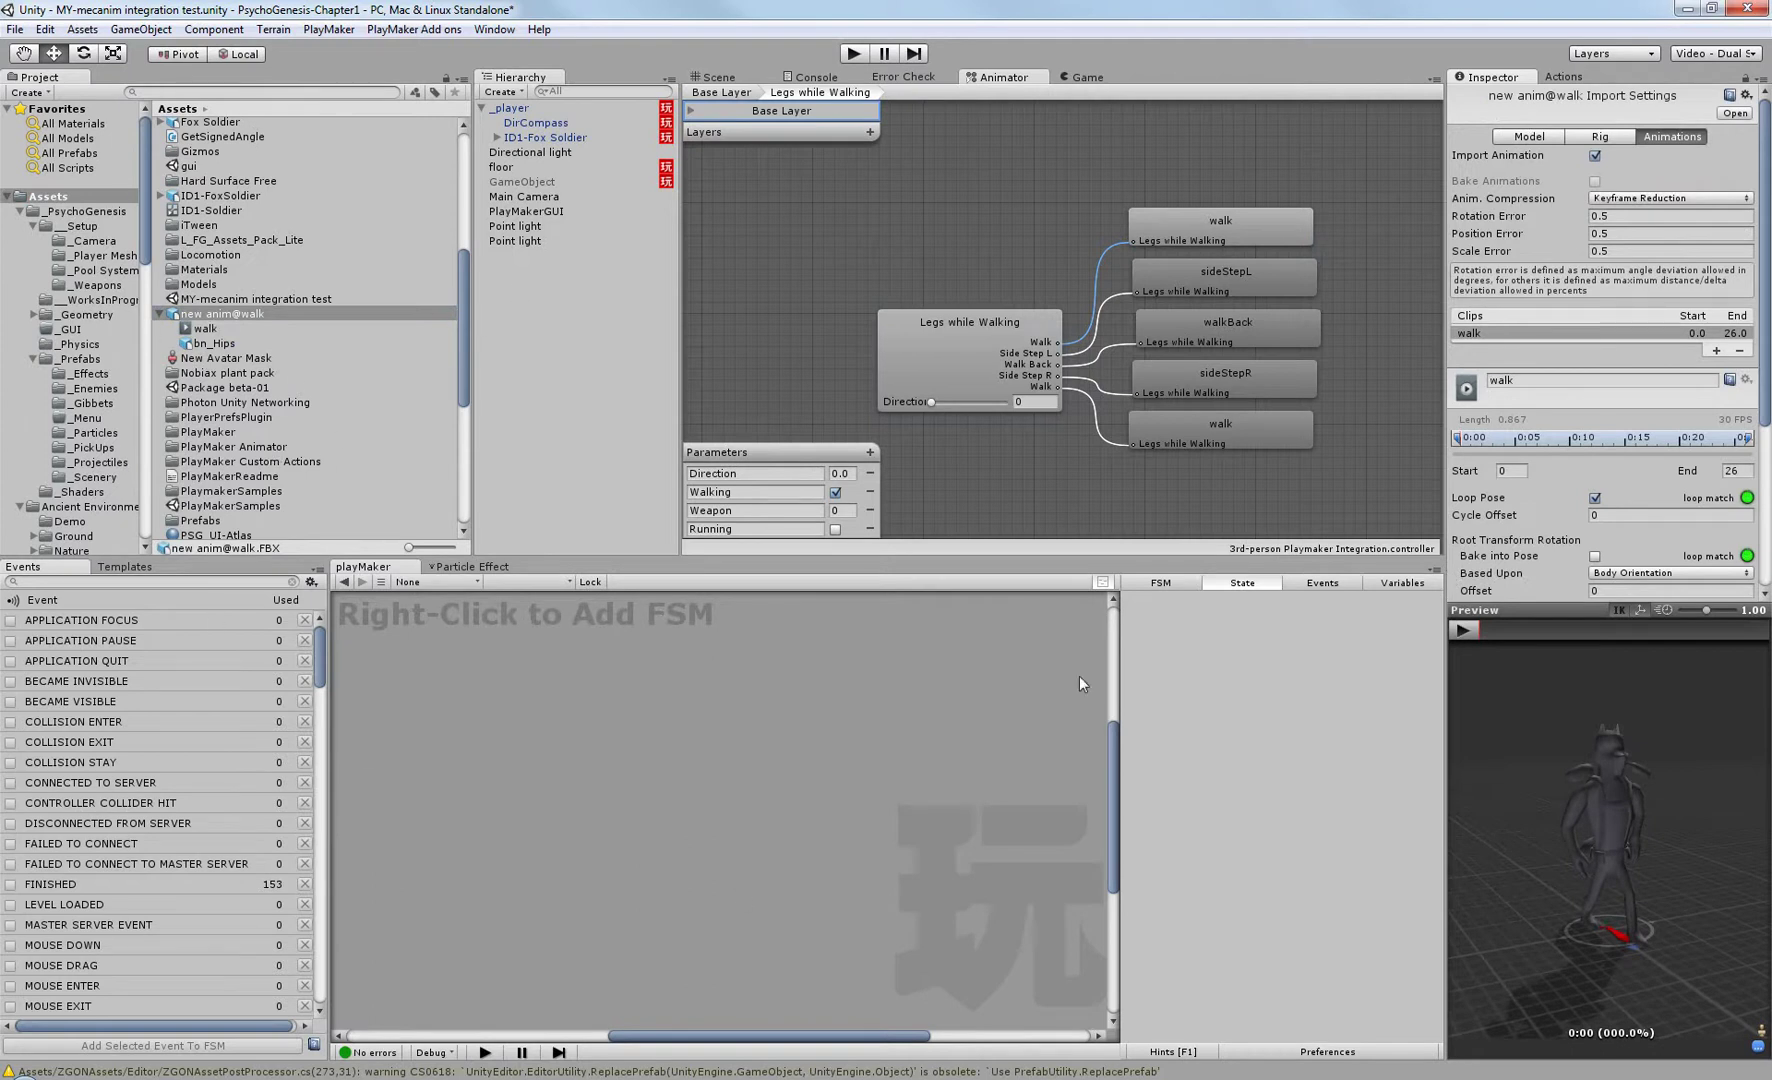
drag(1557, 880, 1479, 901)
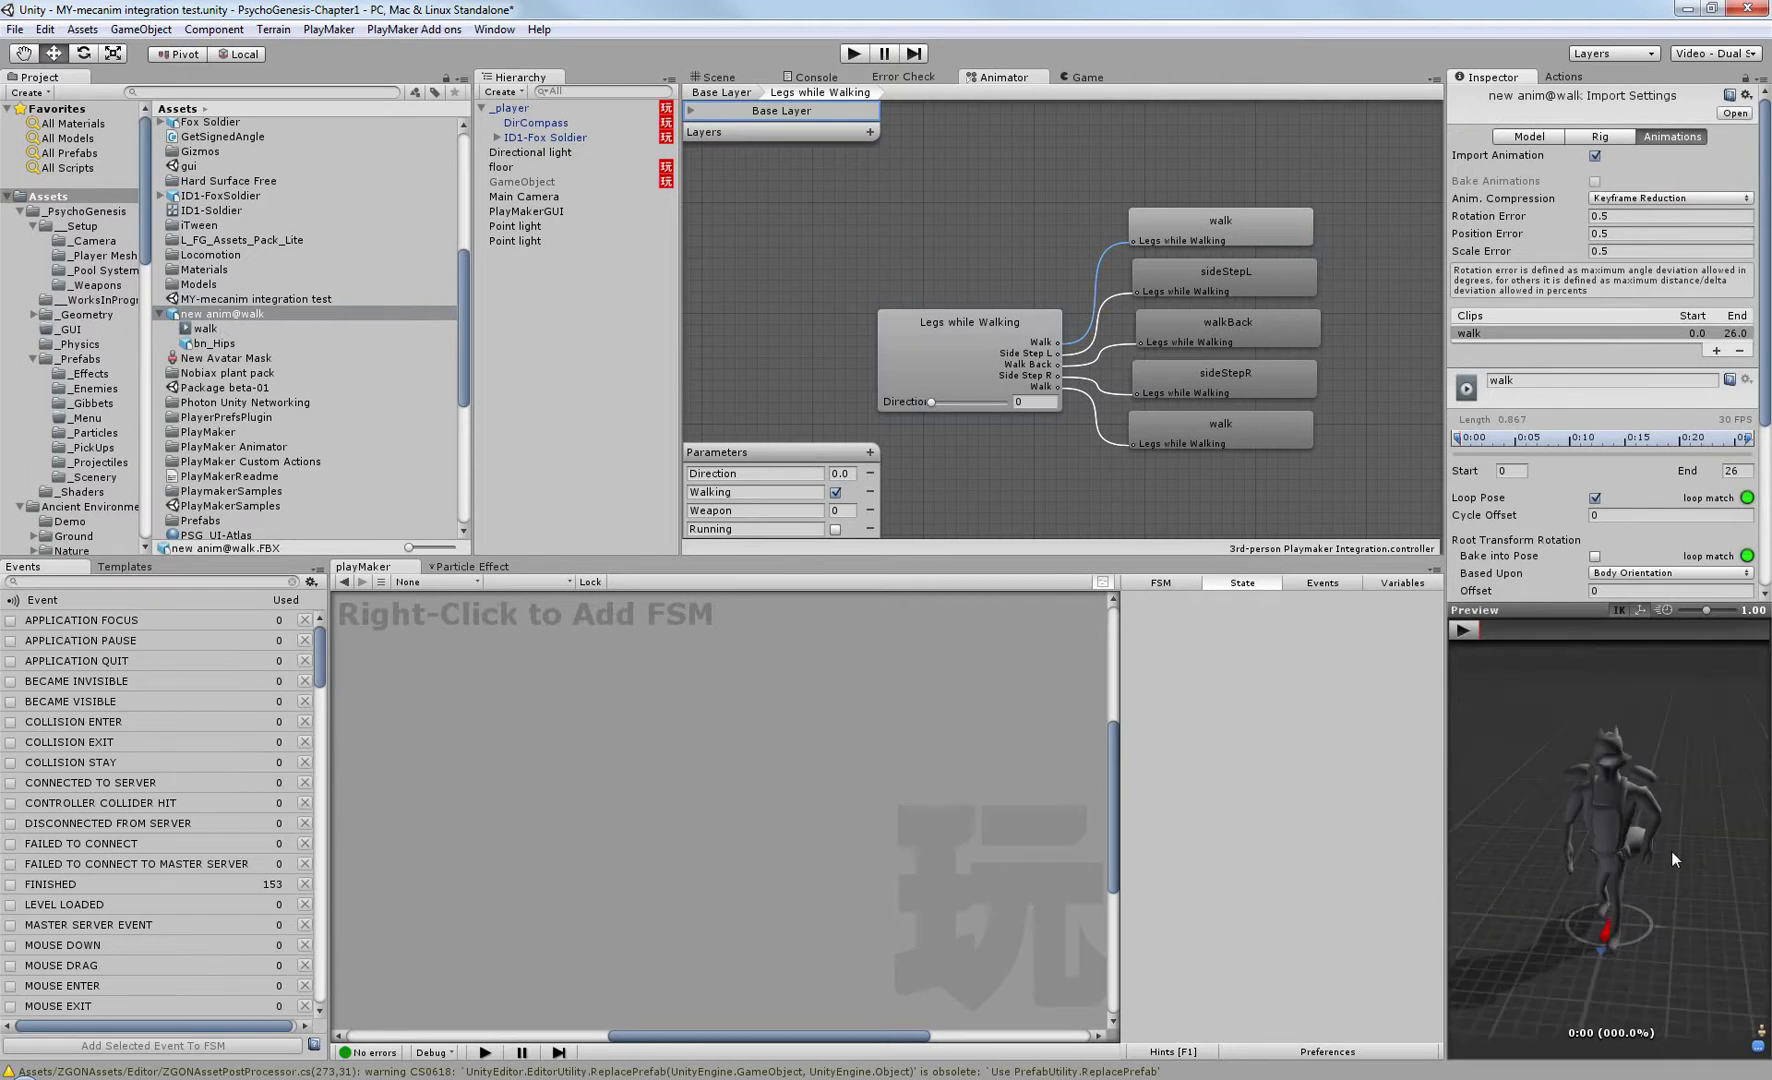
drag(1681, 872, 1550, 846)
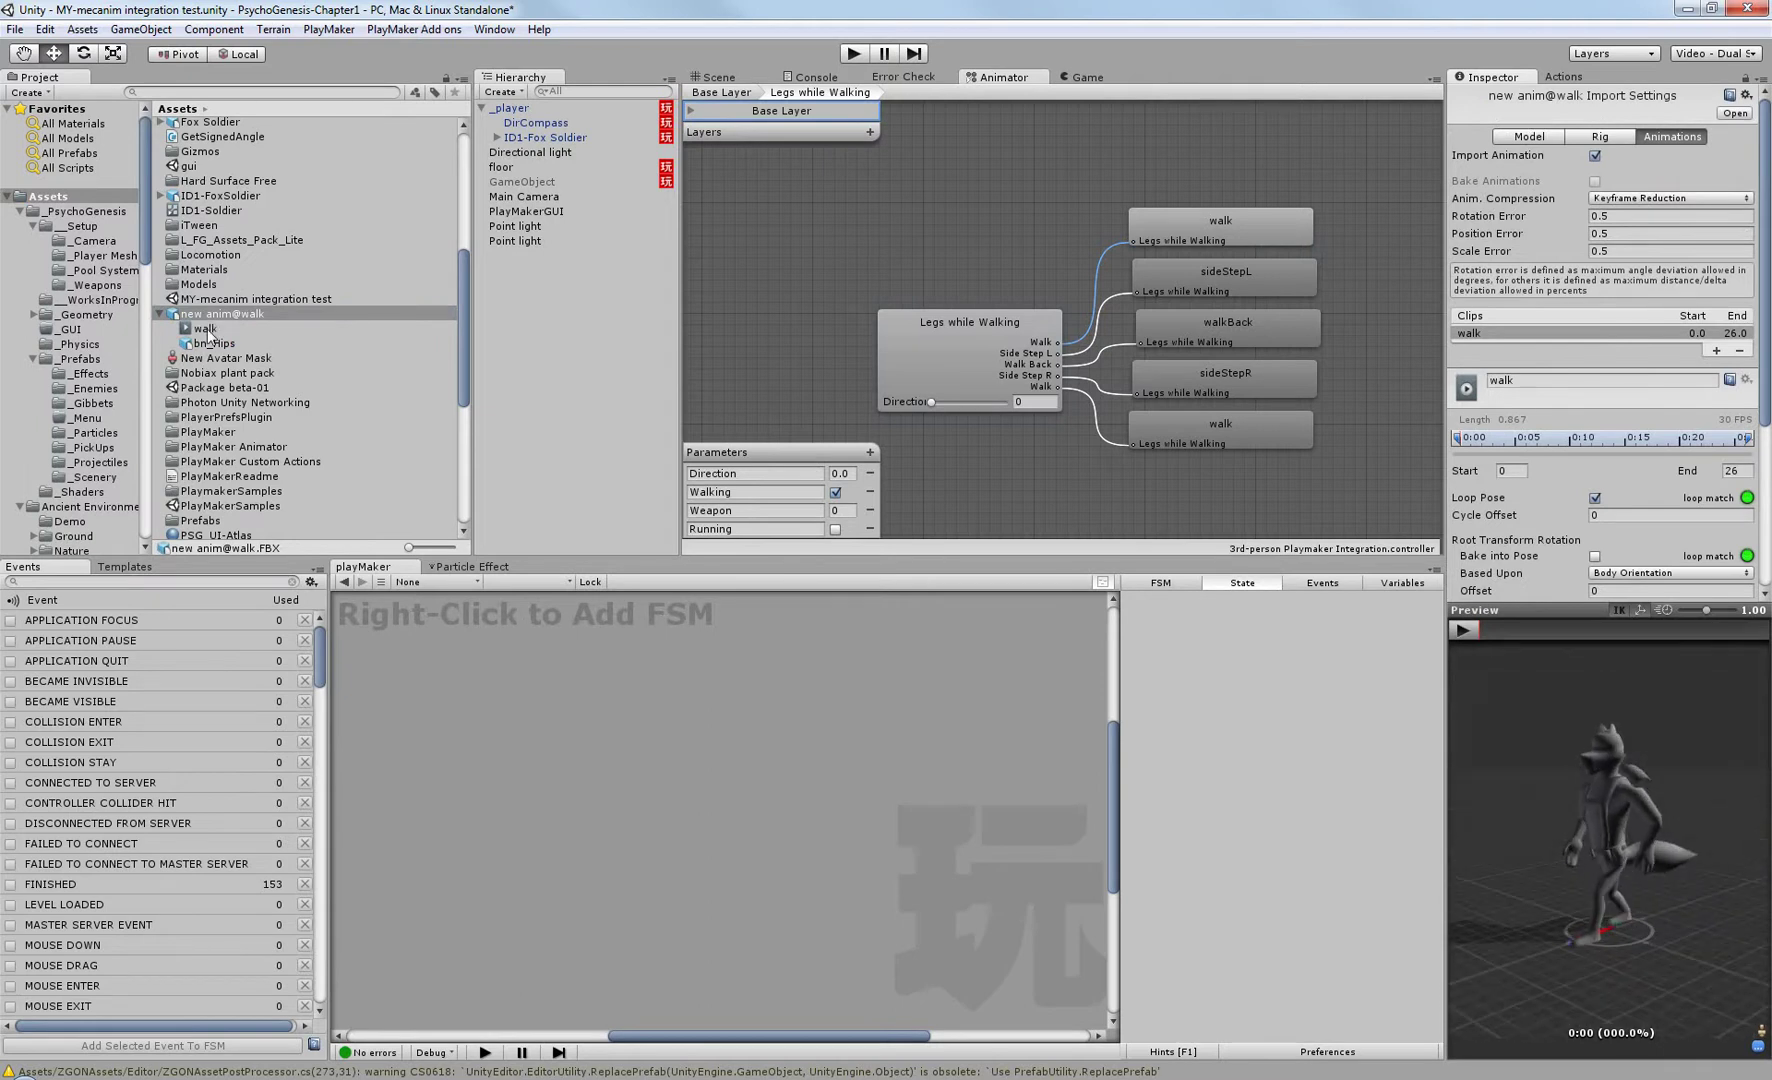
click(1604, 136)
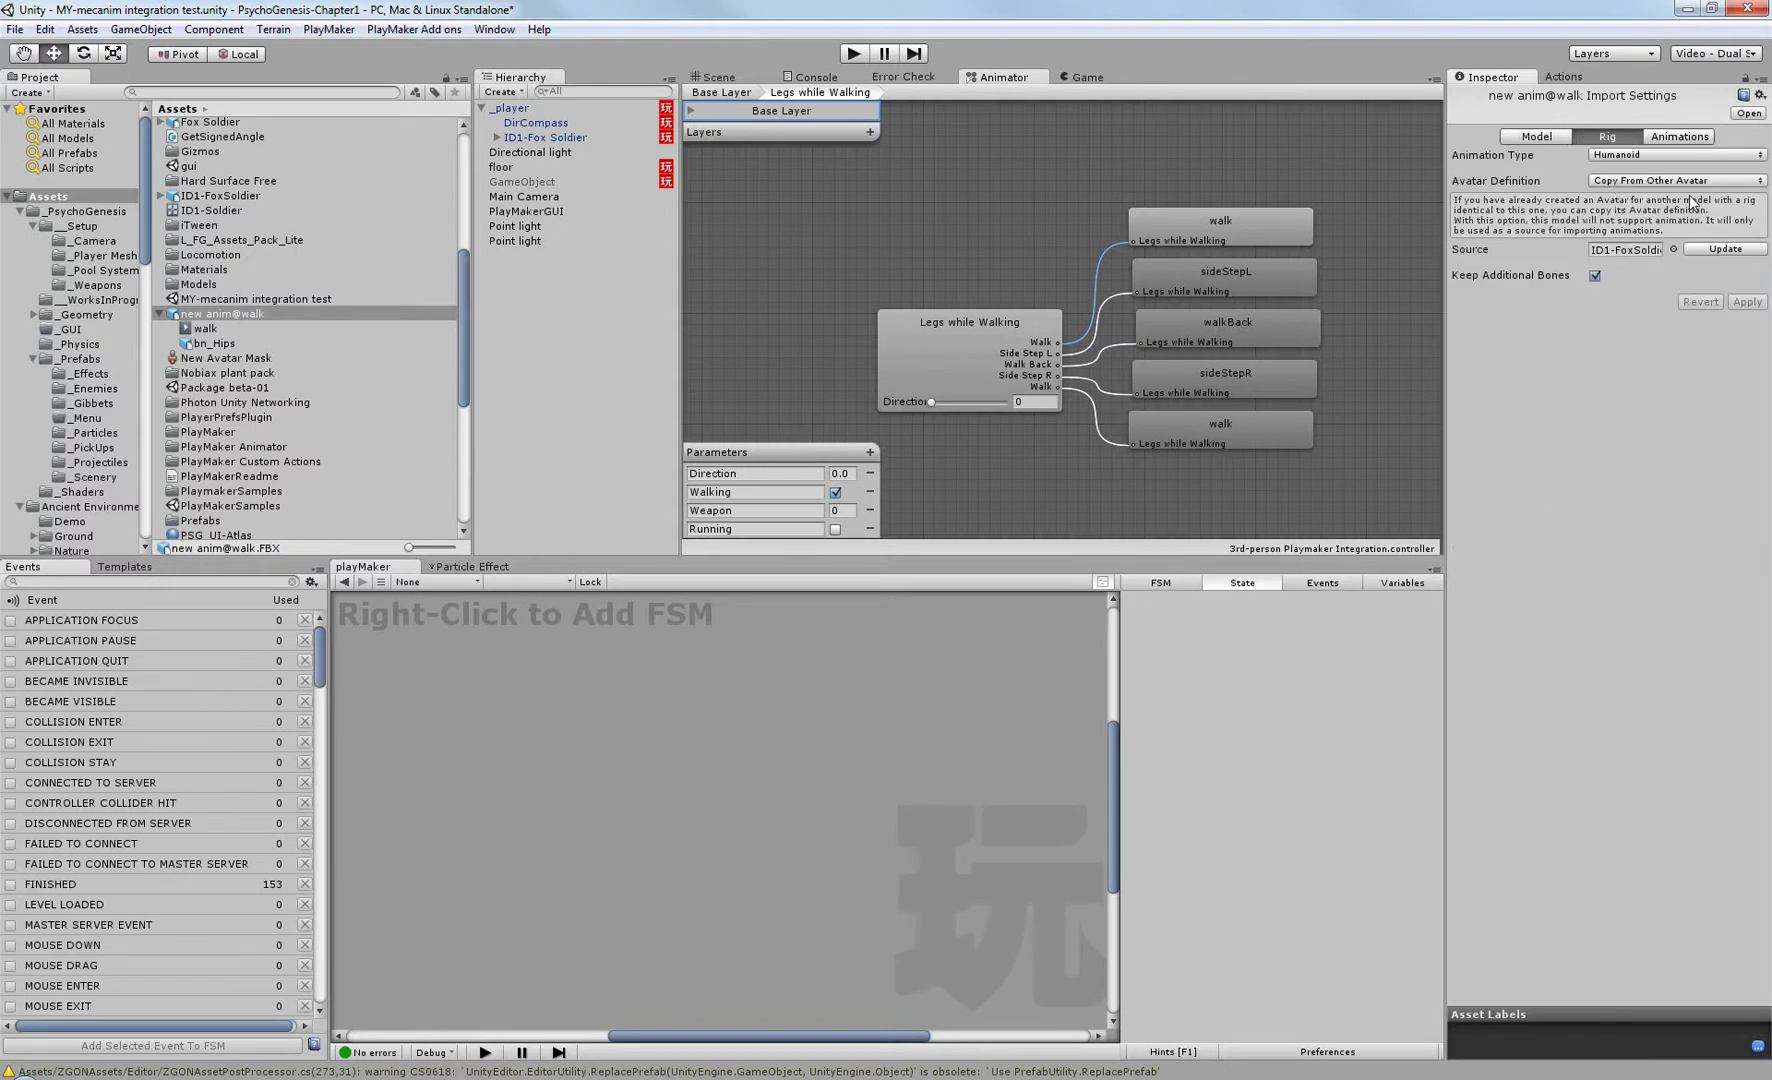
Select ID1-FoxSoldier and enlarge the Inspector preview to show the fox model facing forward.
click(204, 197)
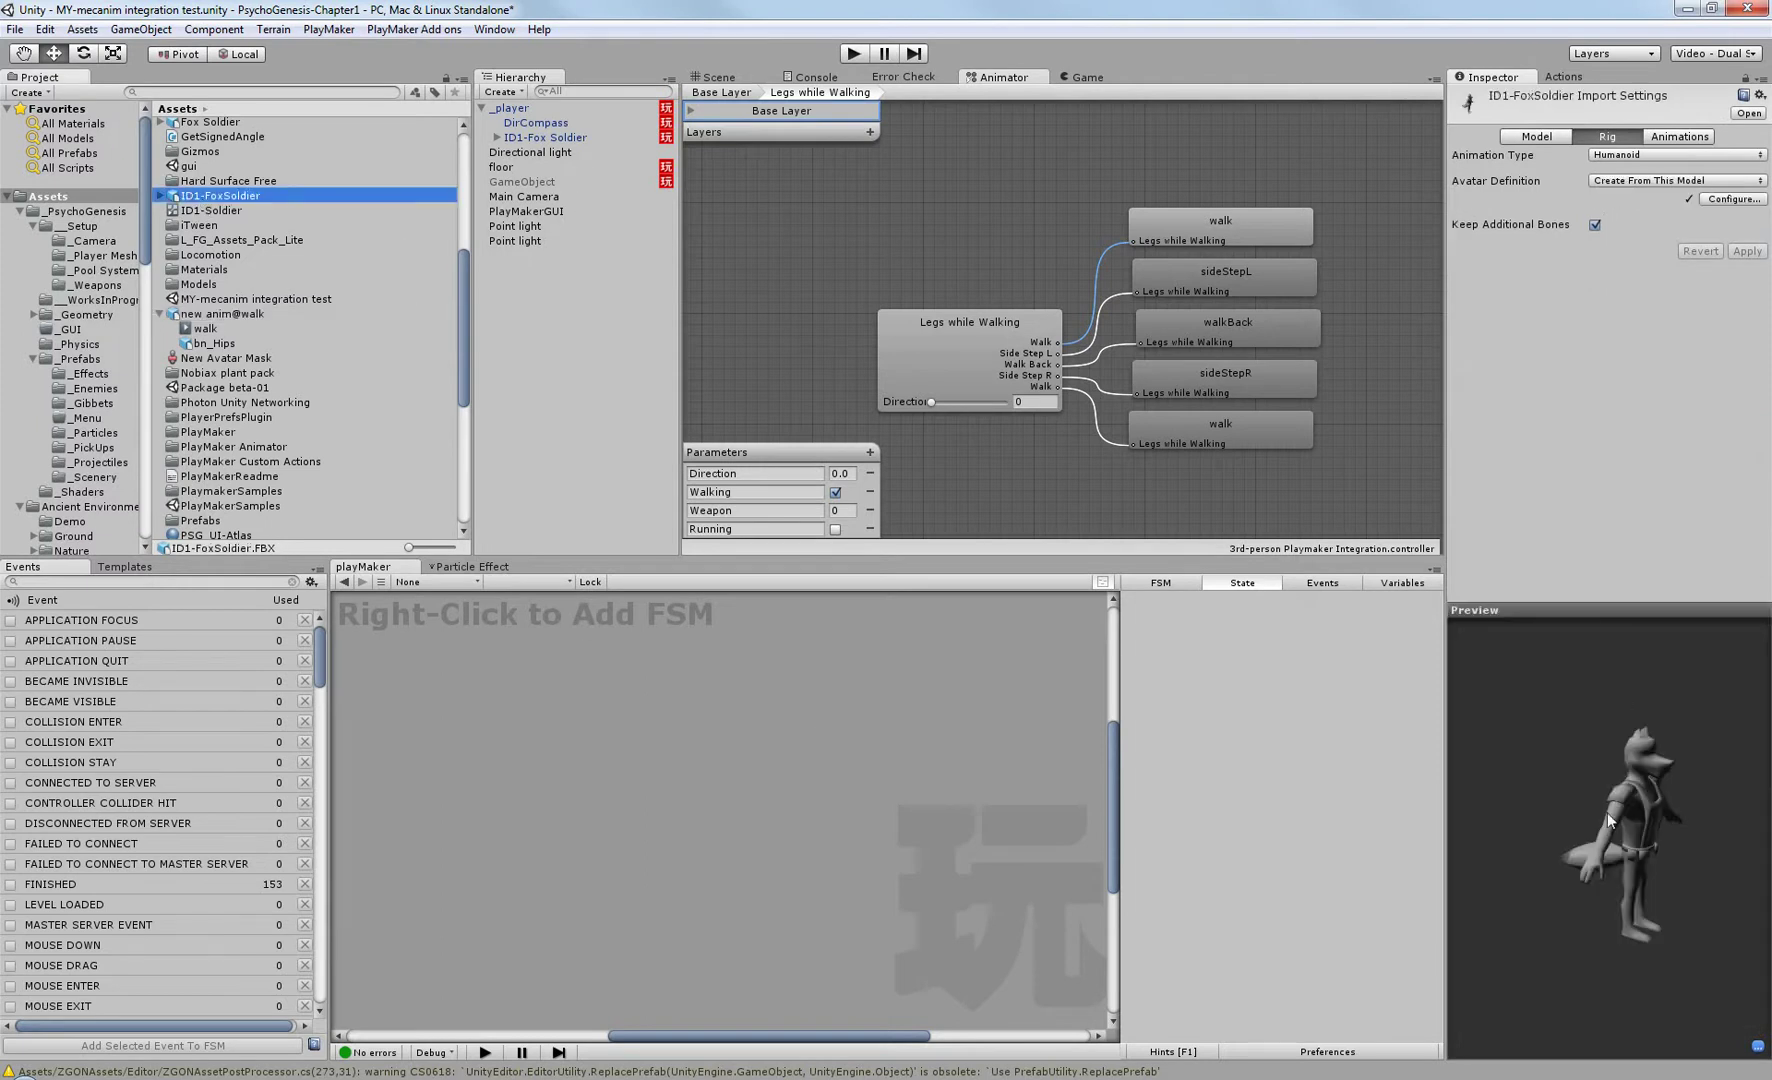
drag(1447, 583, 1155, 583)
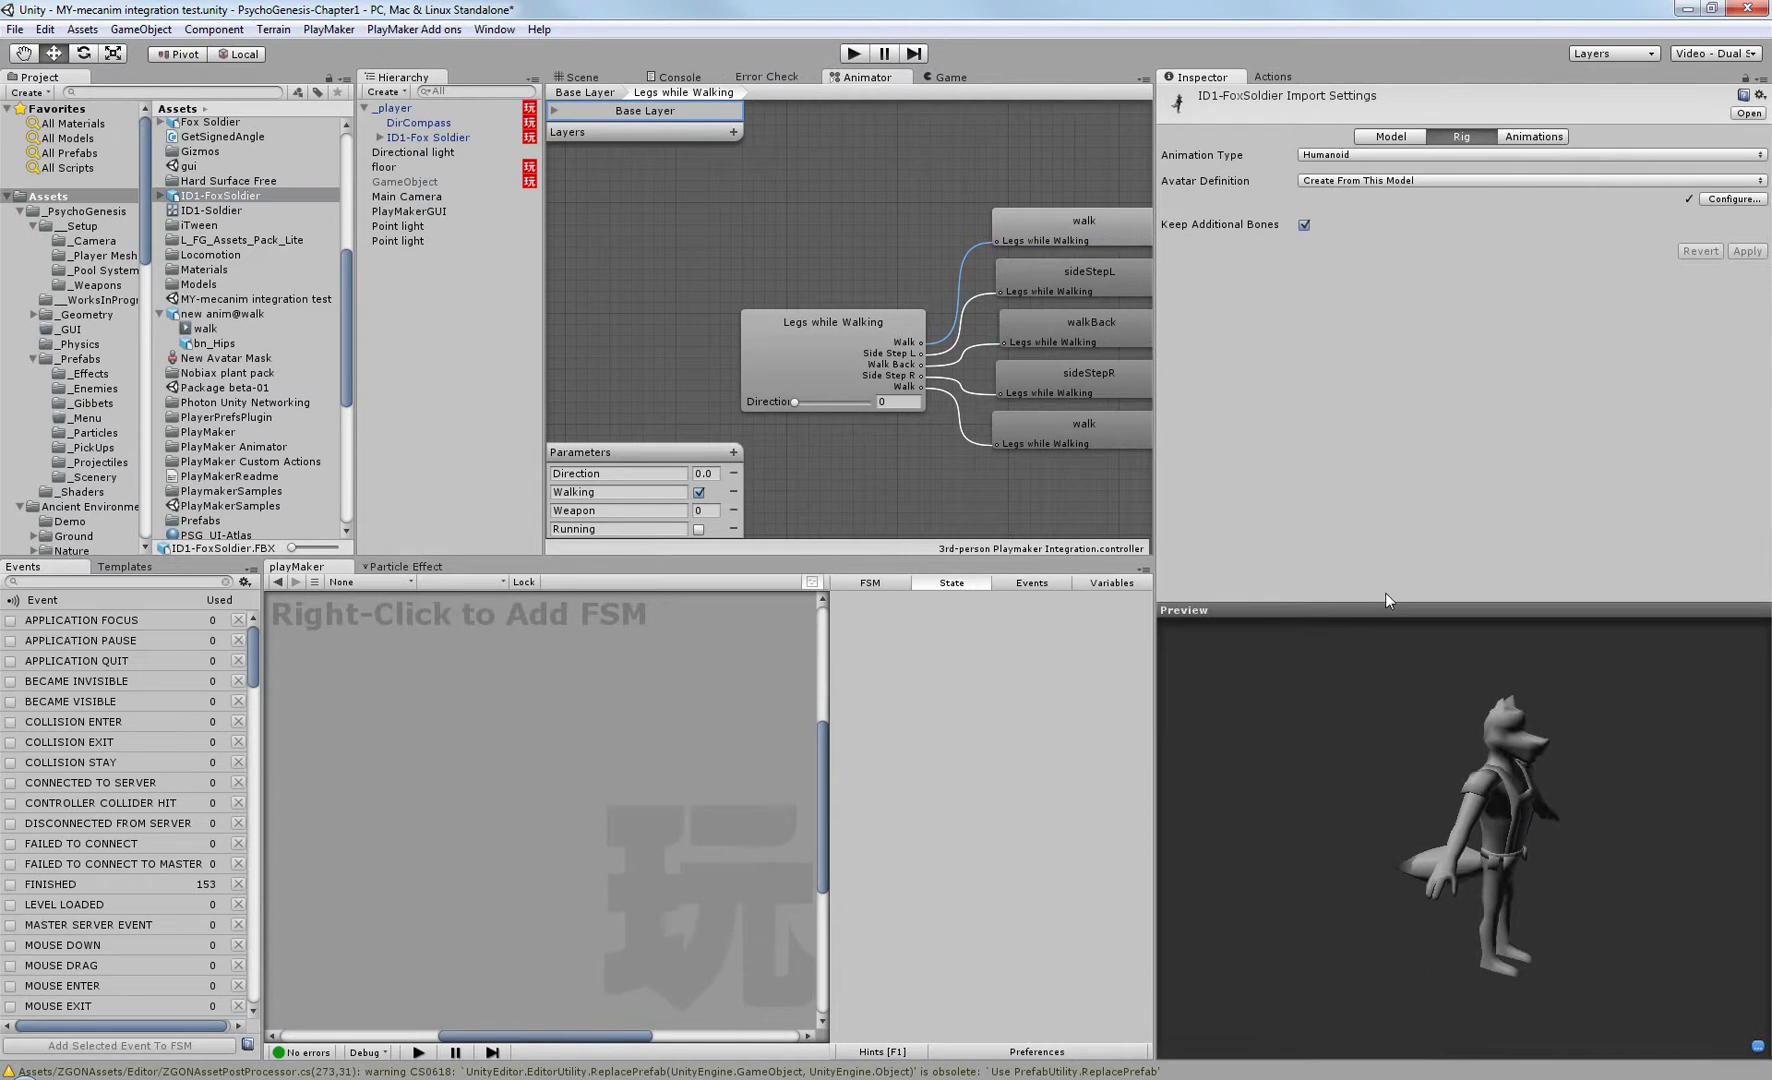
drag(1382, 604, 1342, 262)
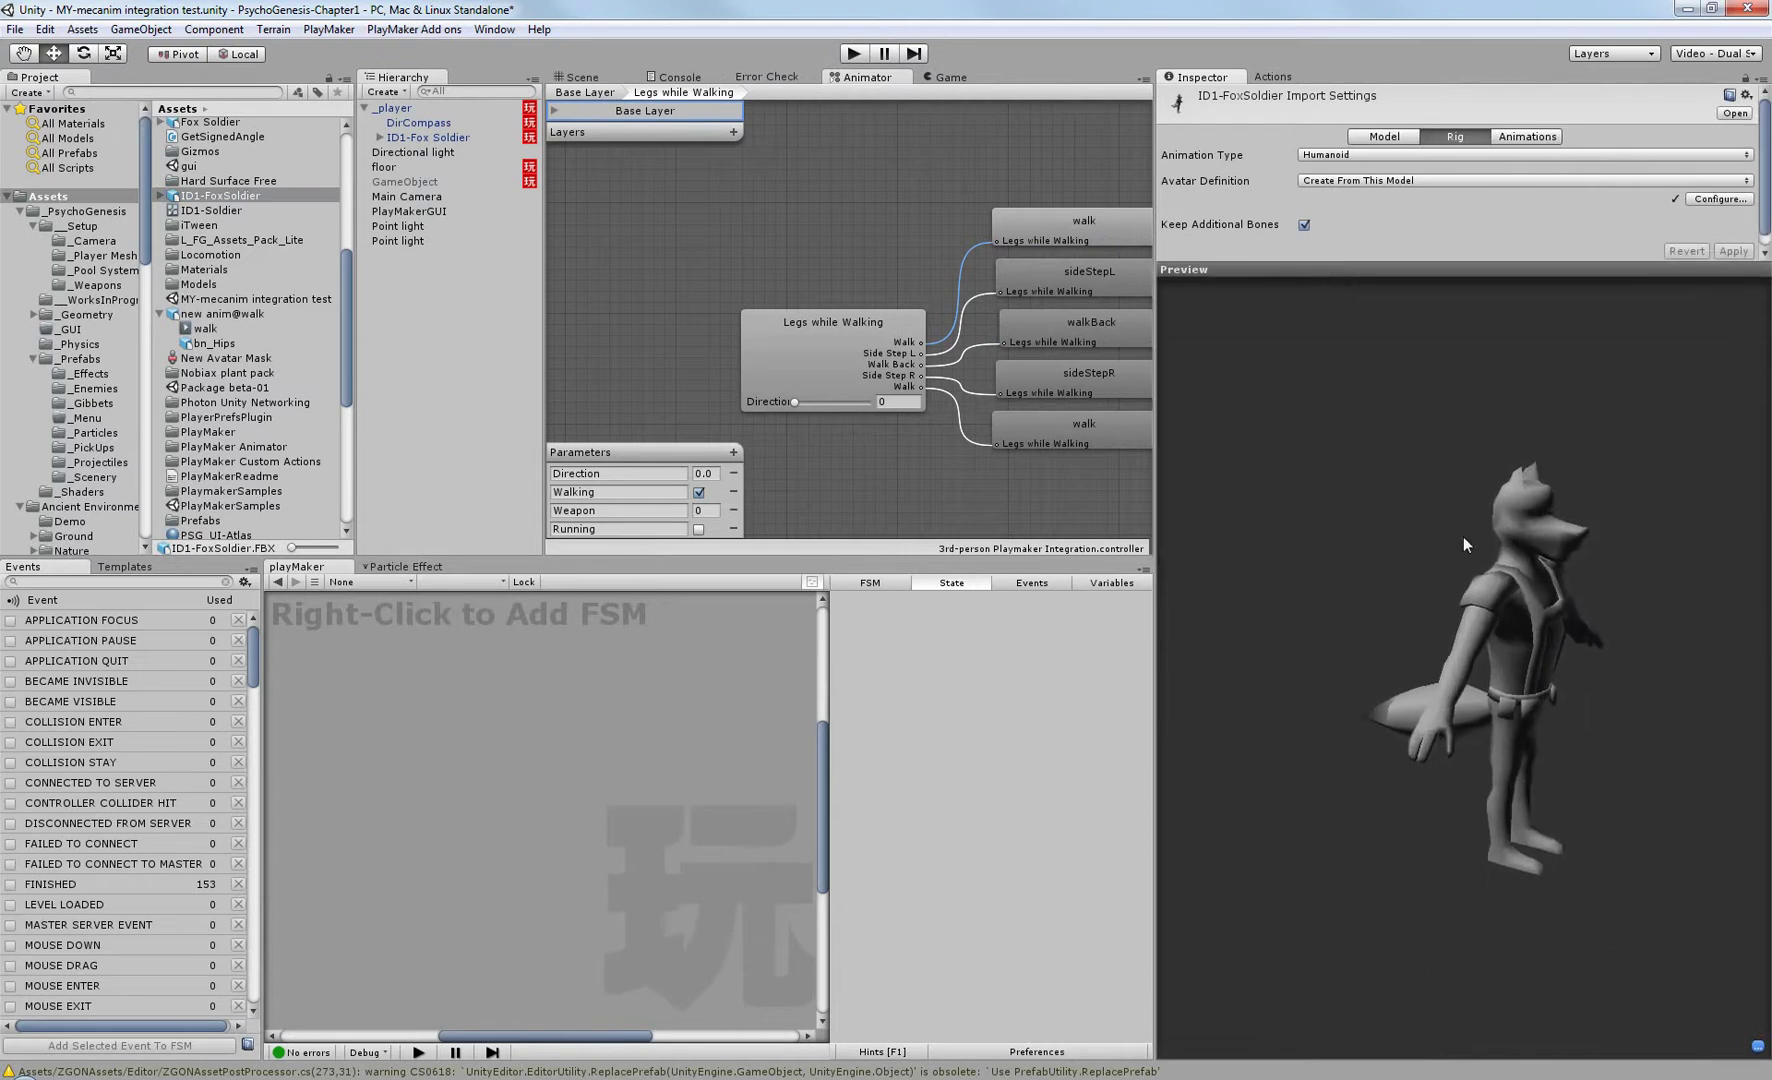
drag(1463, 536, 1515, 723)
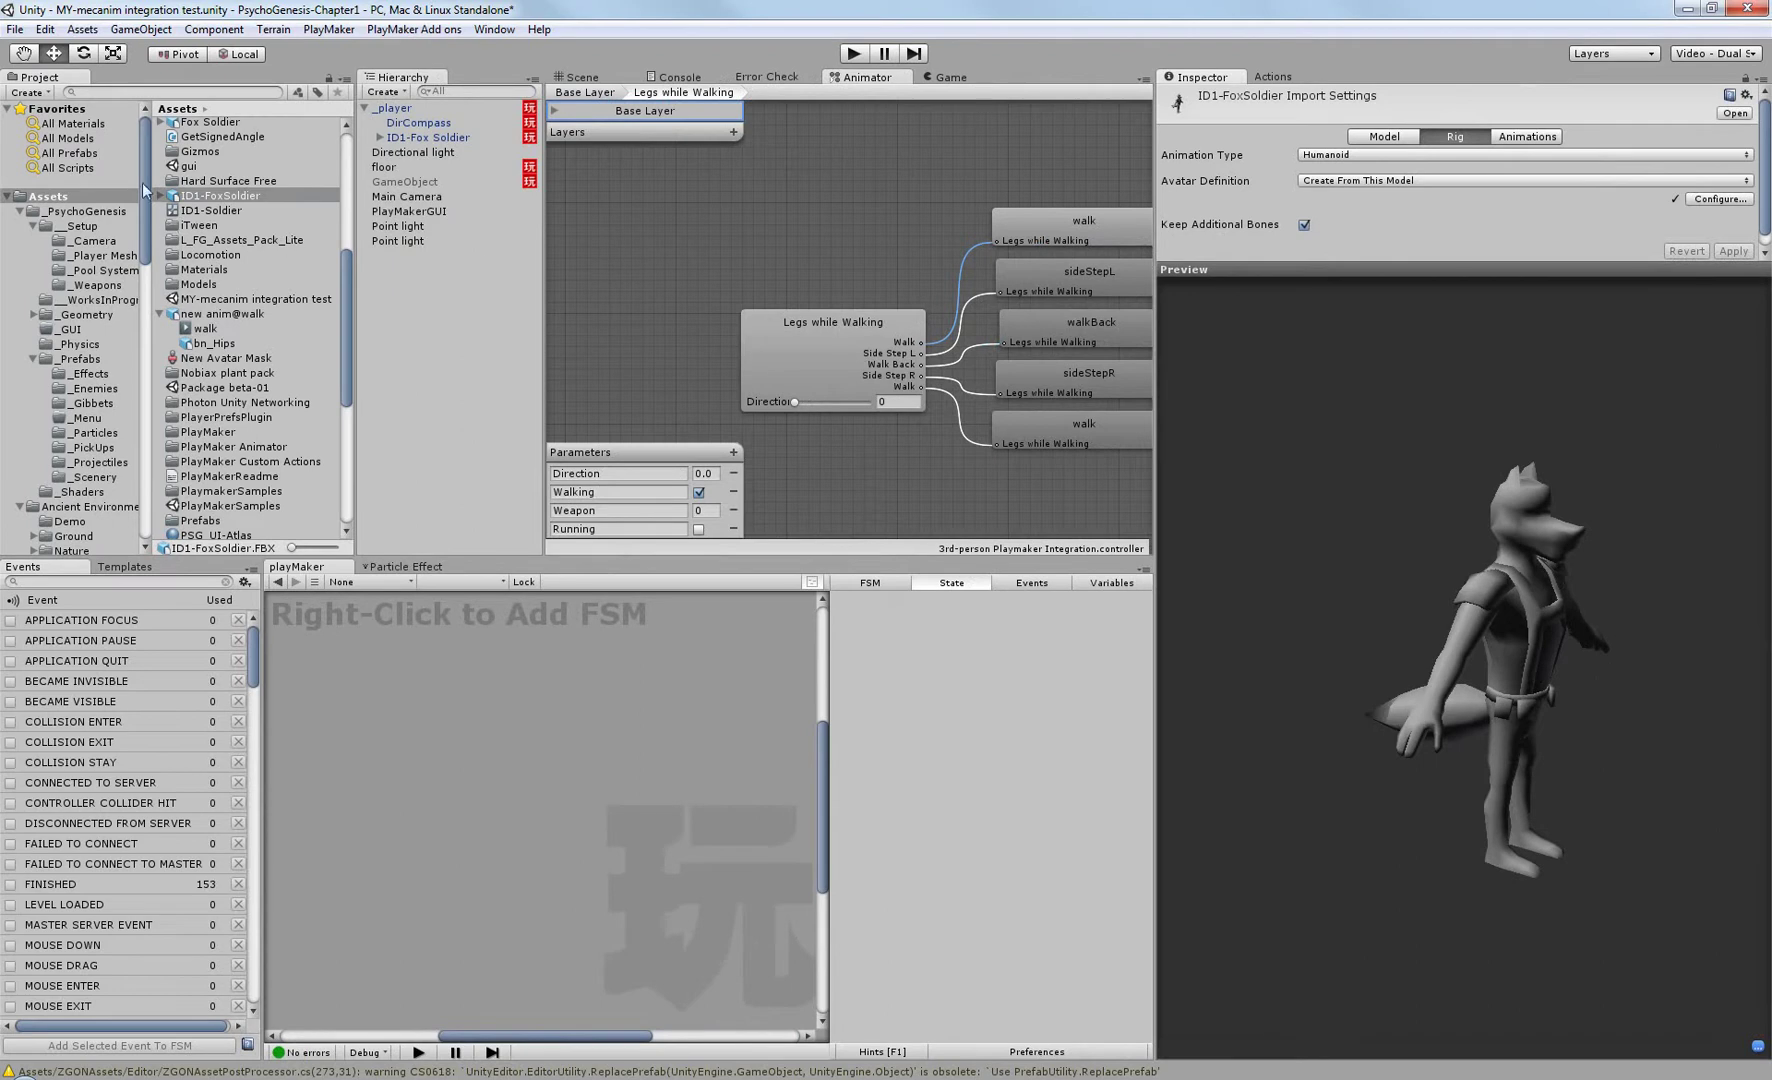
Browse ID1-FoxSoldier's bn_Hips, geo-FoxSoldier, ctr_root and avatar assets, then reselect the model's Humanoid rig.
click(161, 196)
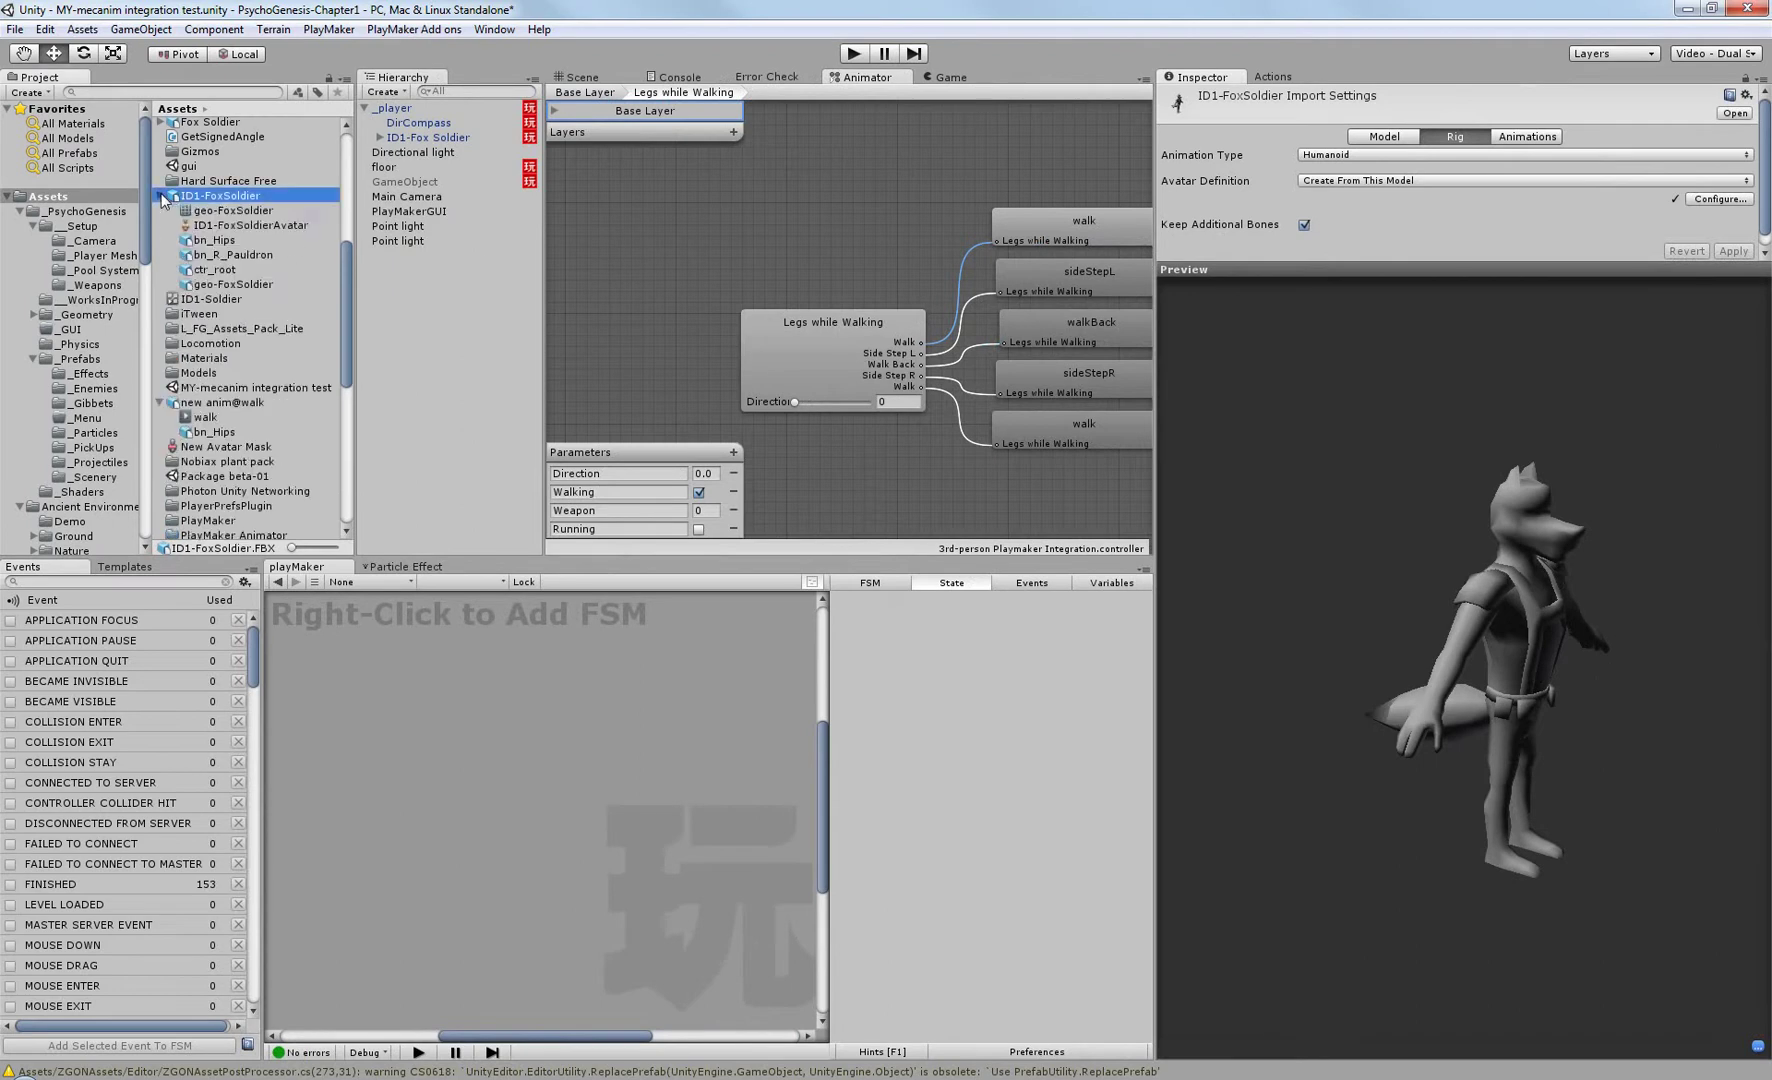
click(222, 242)
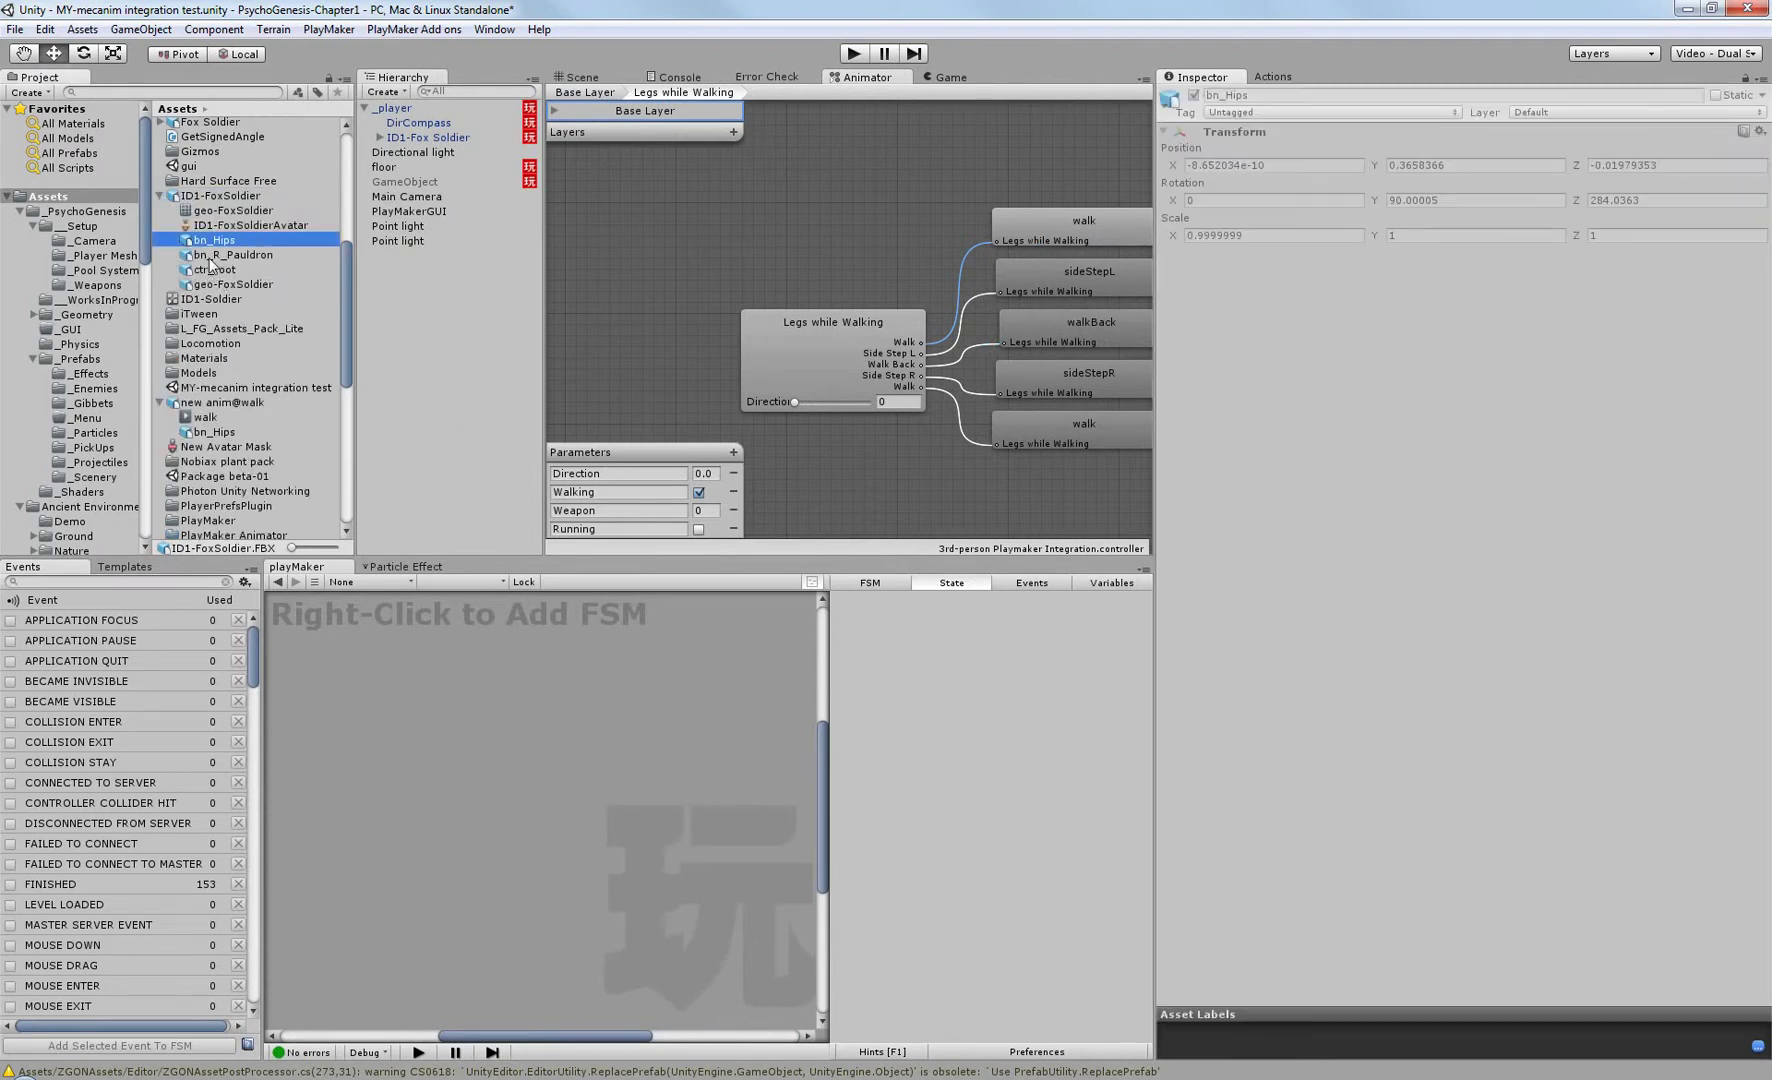
click(216, 286)
click(218, 270)
click(220, 284)
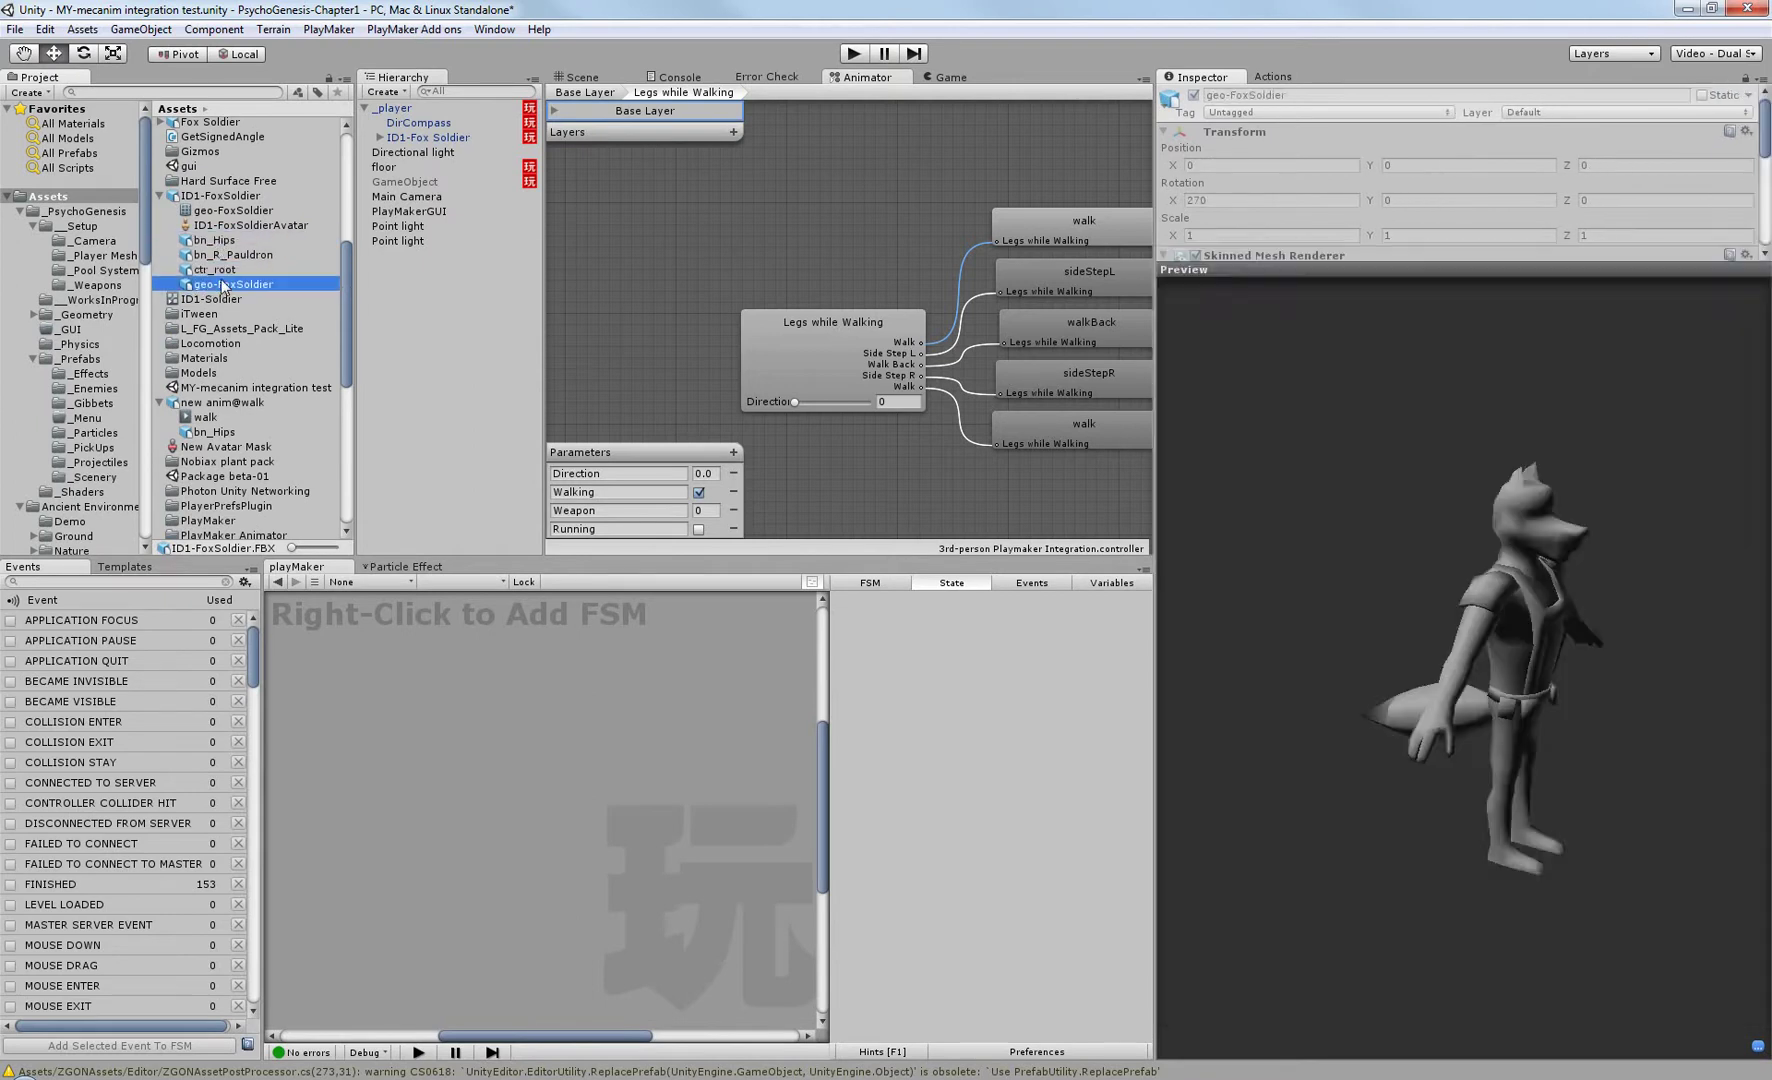
click(217, 272)
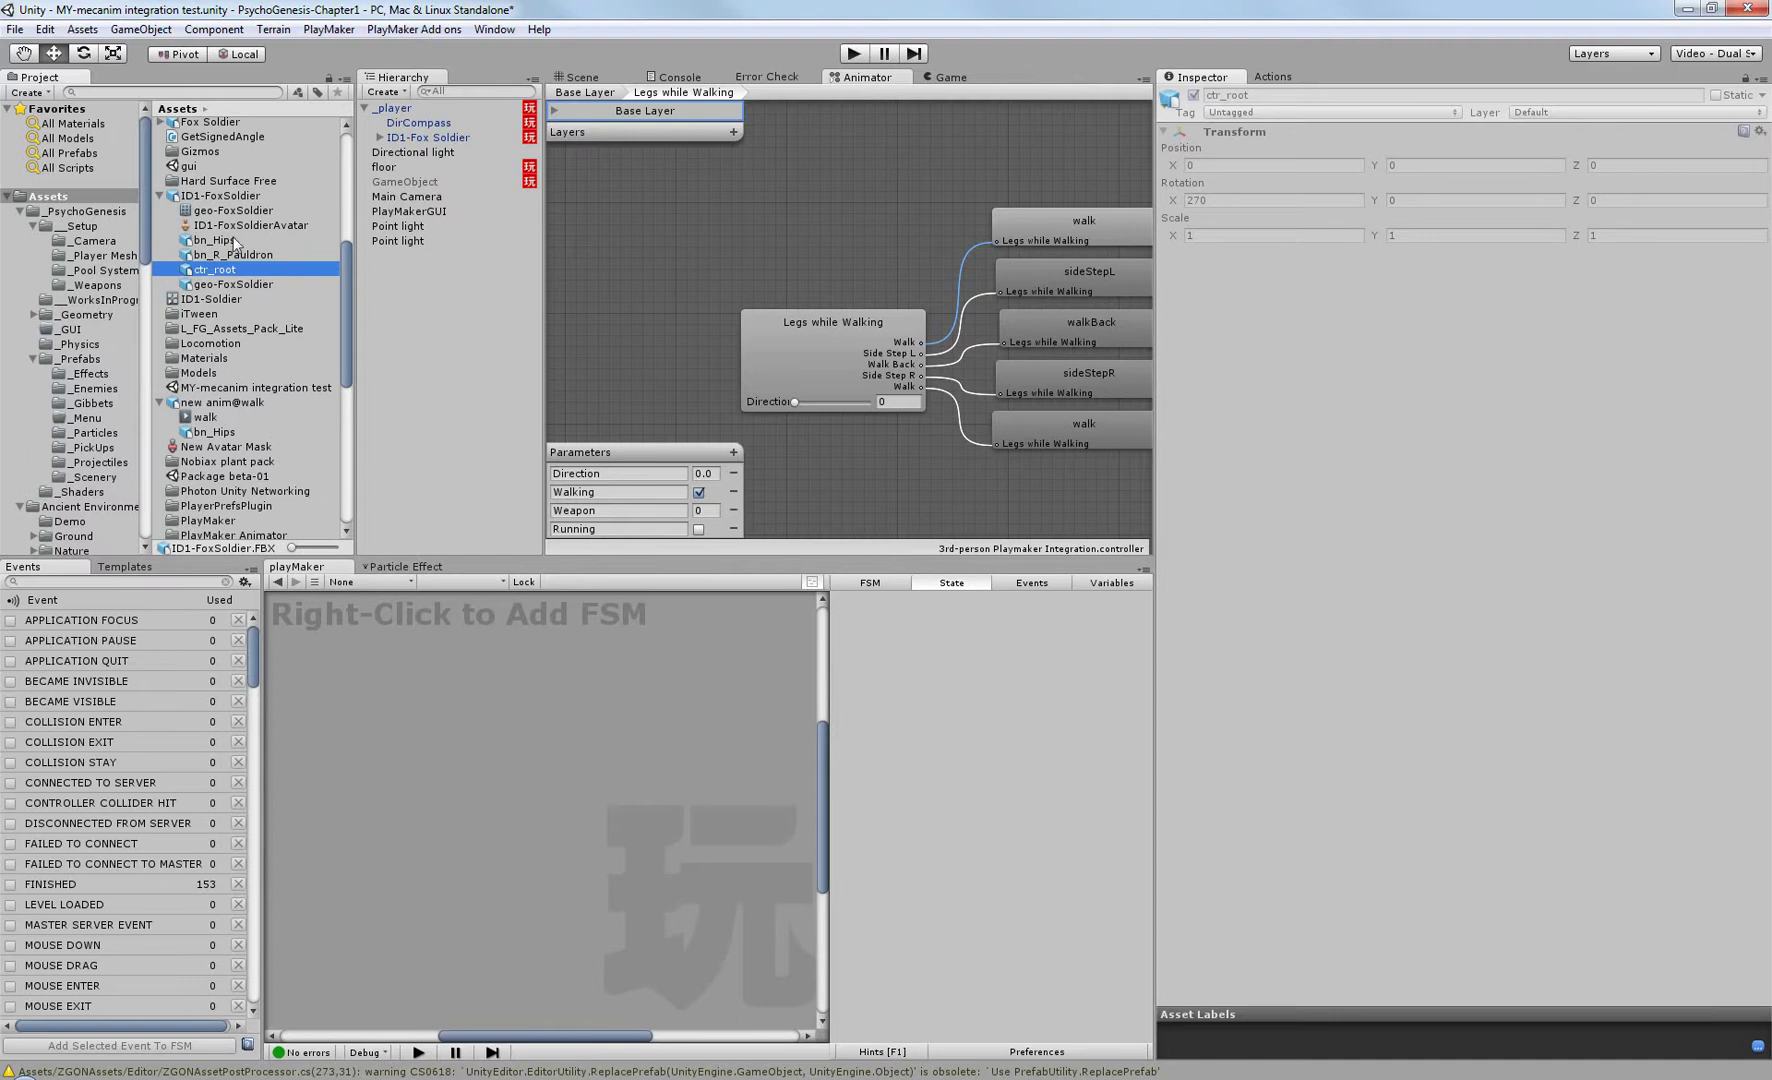
click(240, 228)
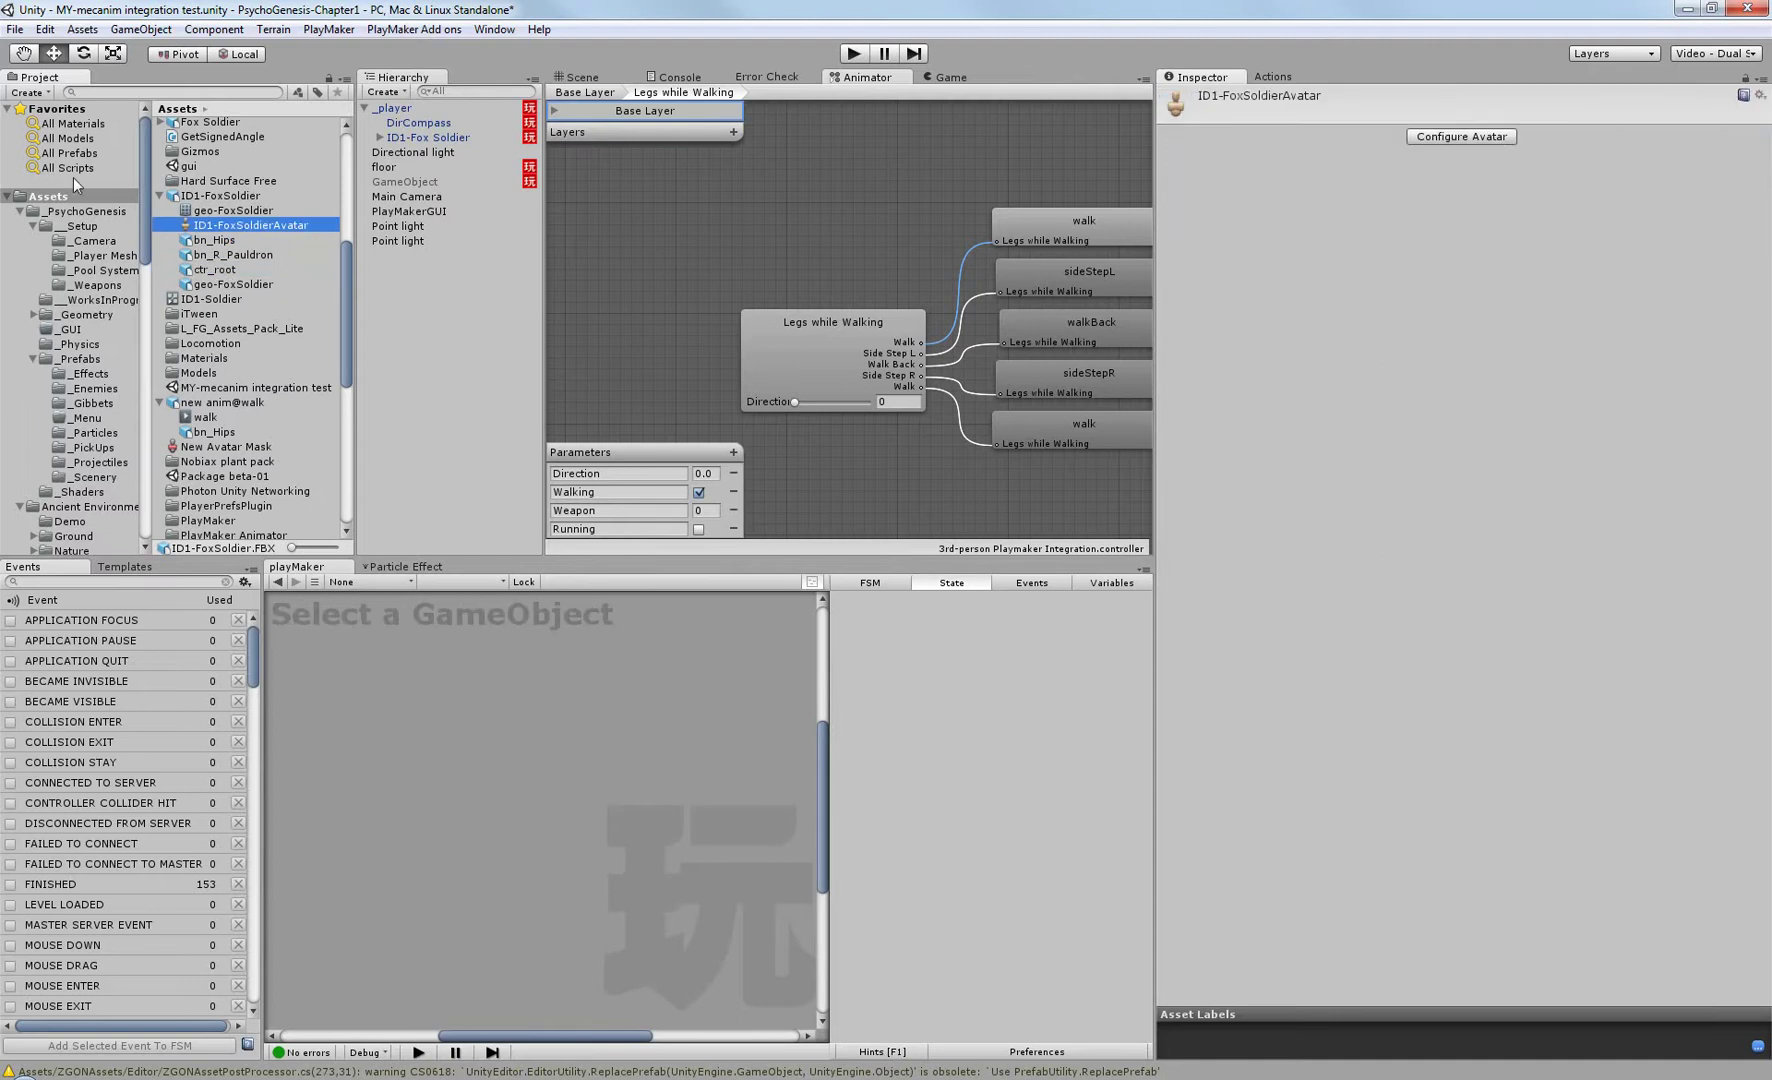
click(215, 211)
click(215, 229)
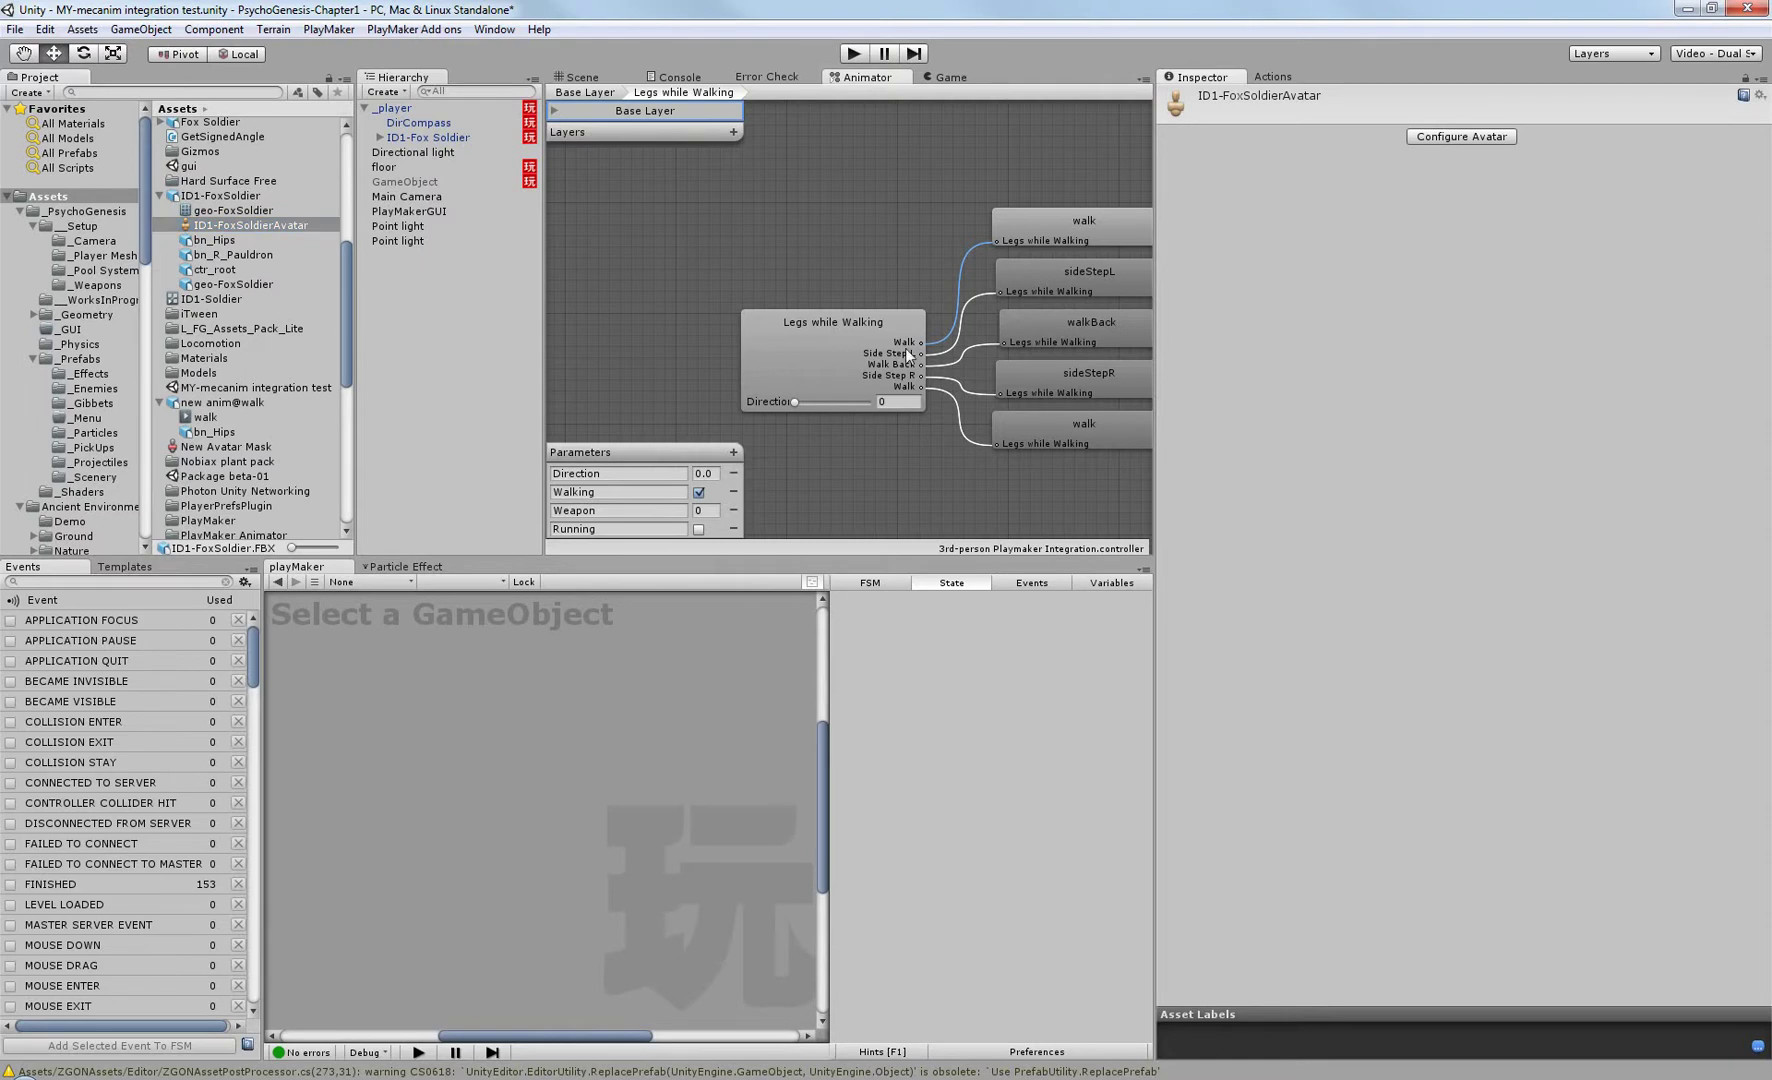
click(215, 196)
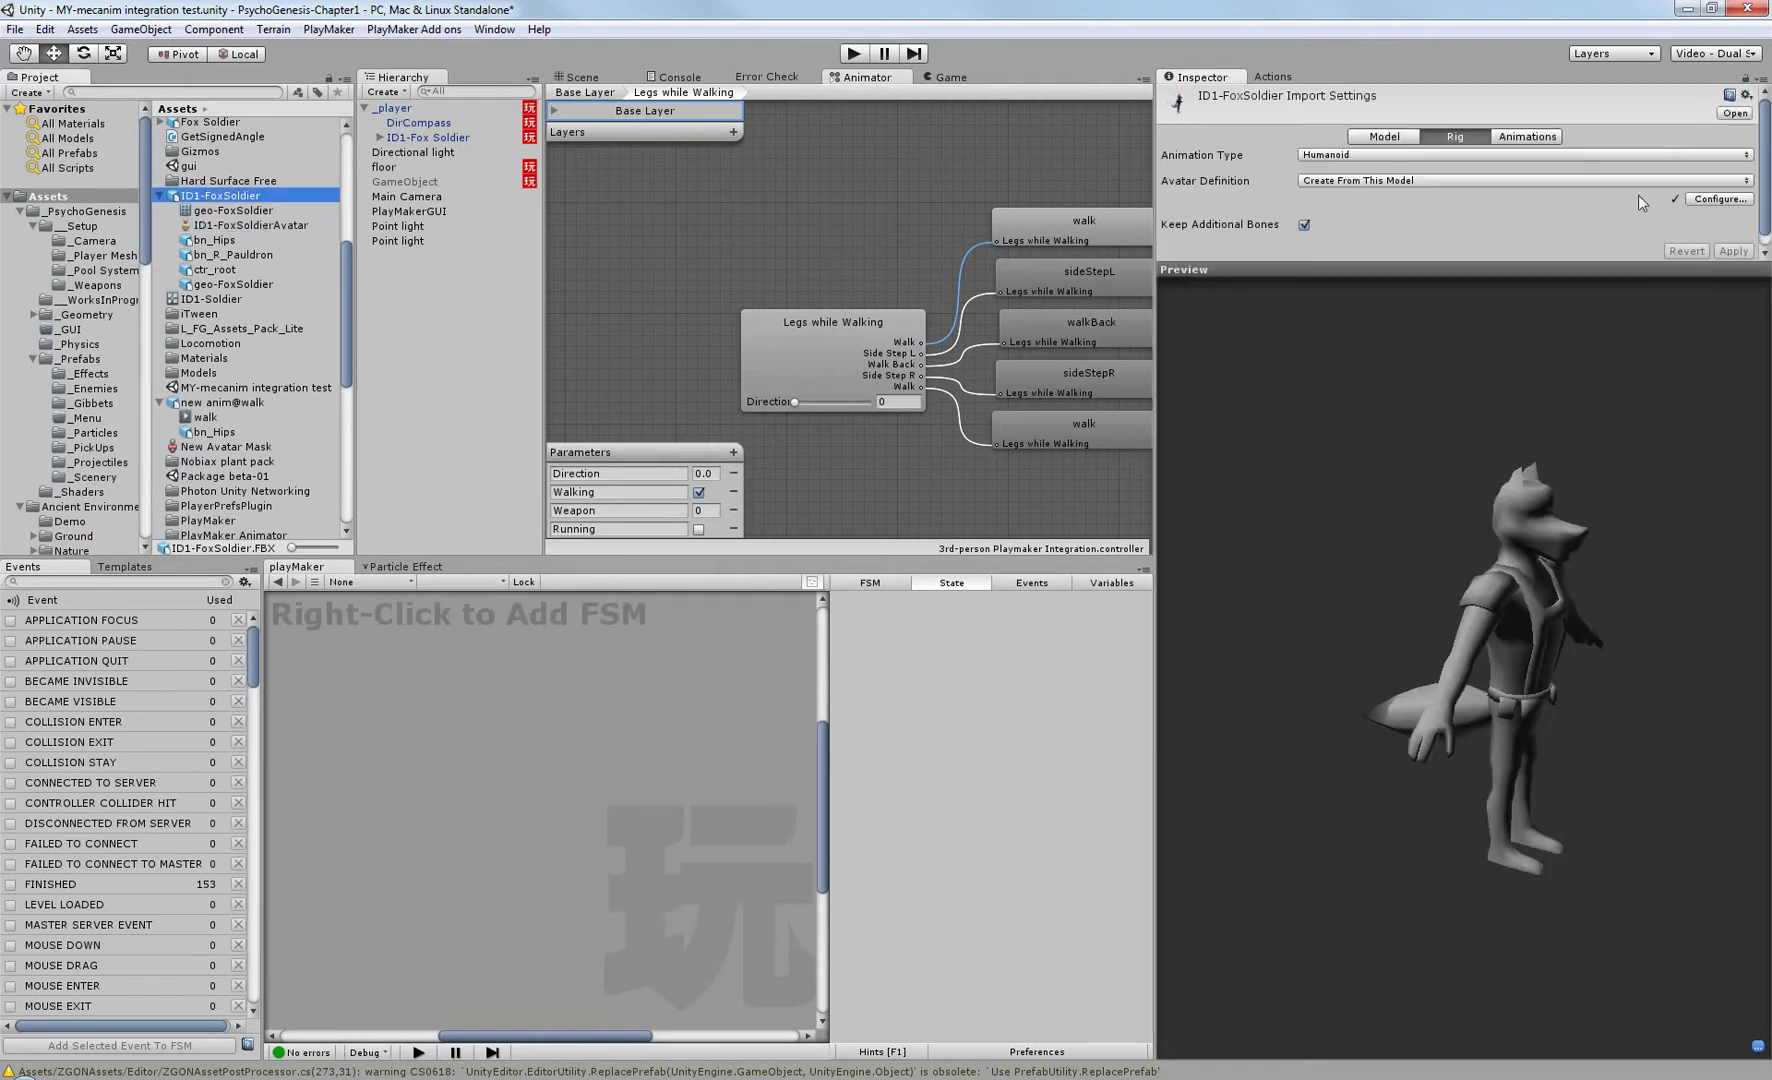
Configure the fox avatar after saving the scene, widening panels to view the bn_ bone mapping.
click(1710, 202)
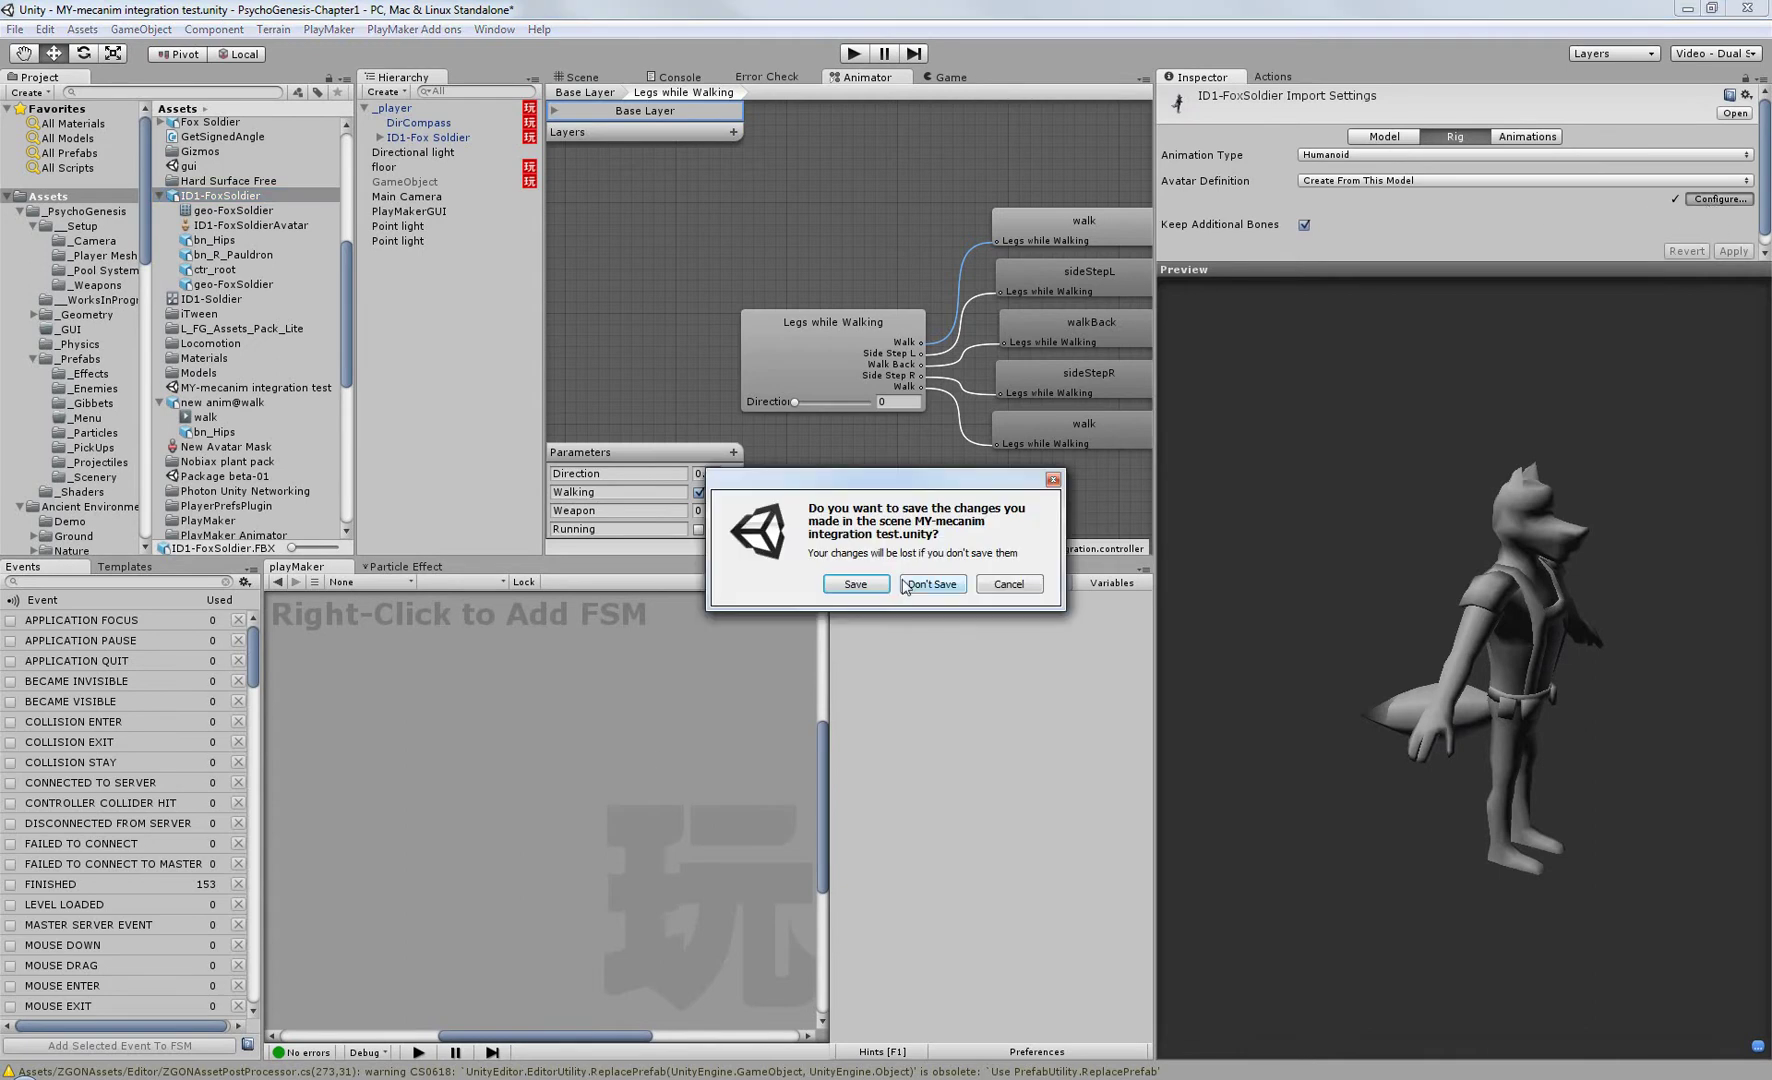
click(856, 586)
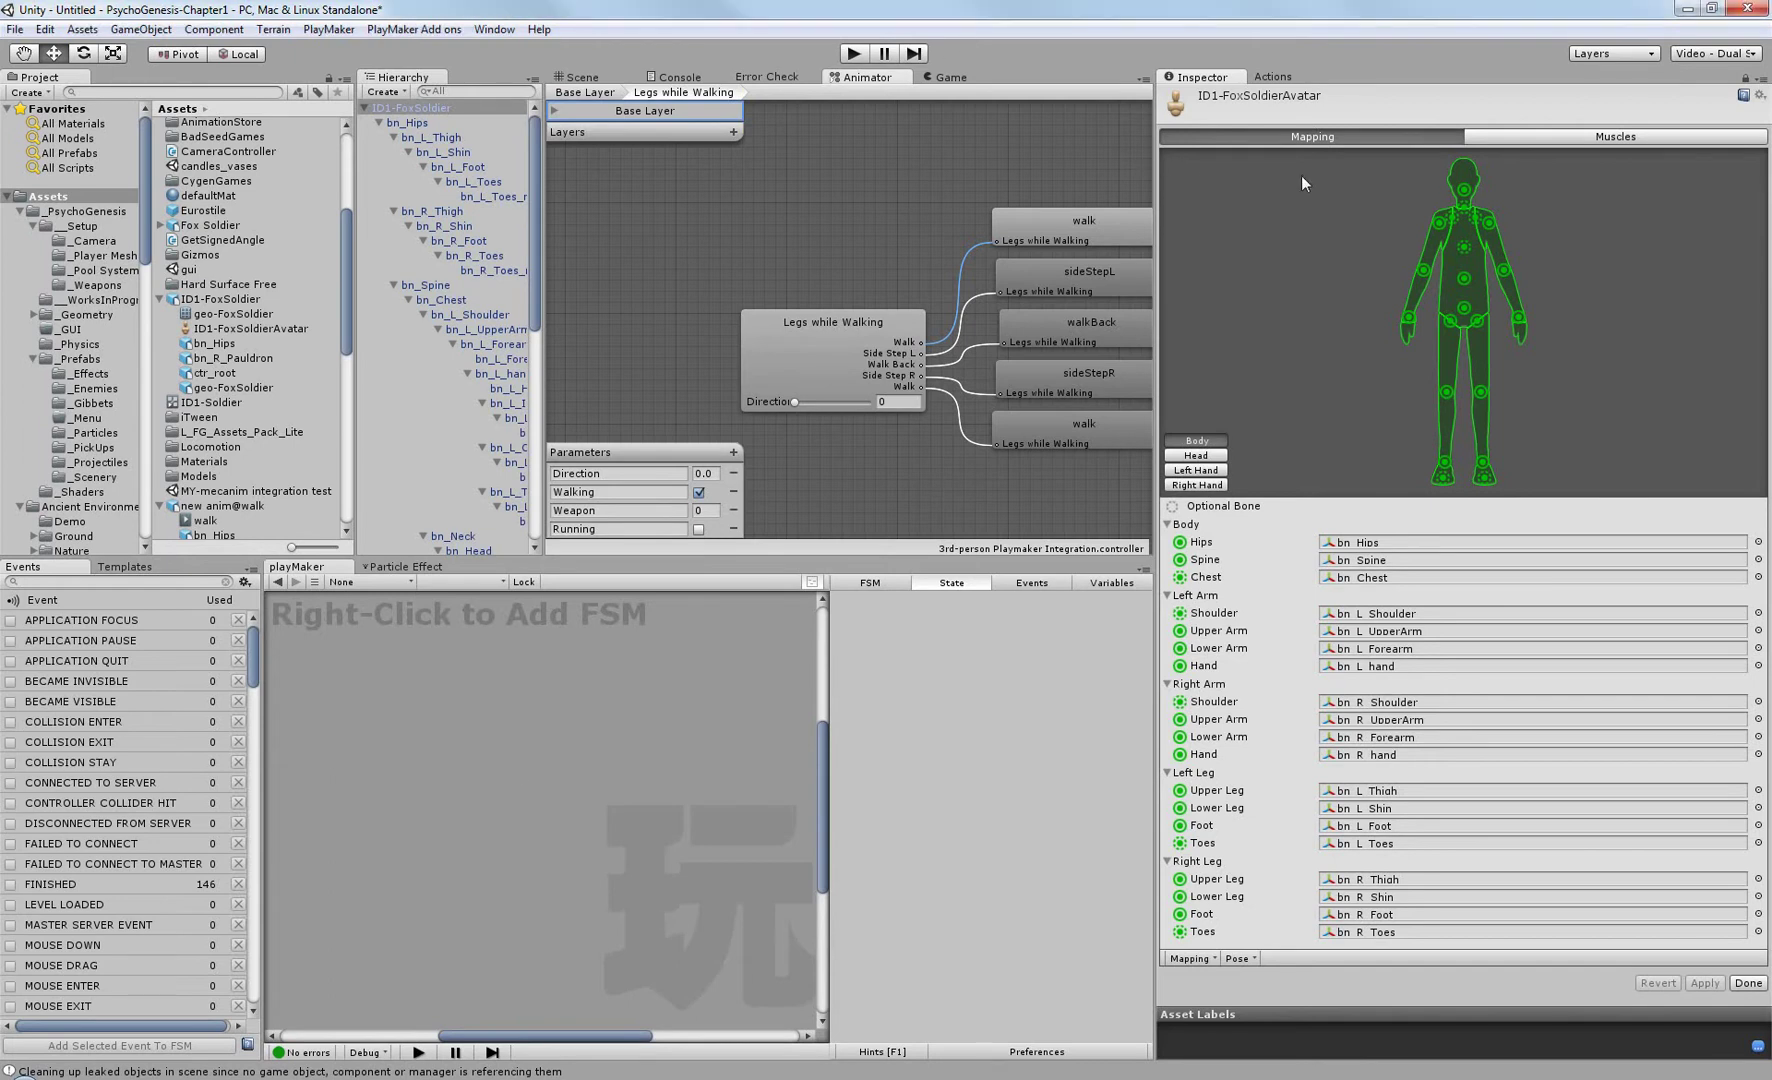
drag(1155, 179, 1342, 180)
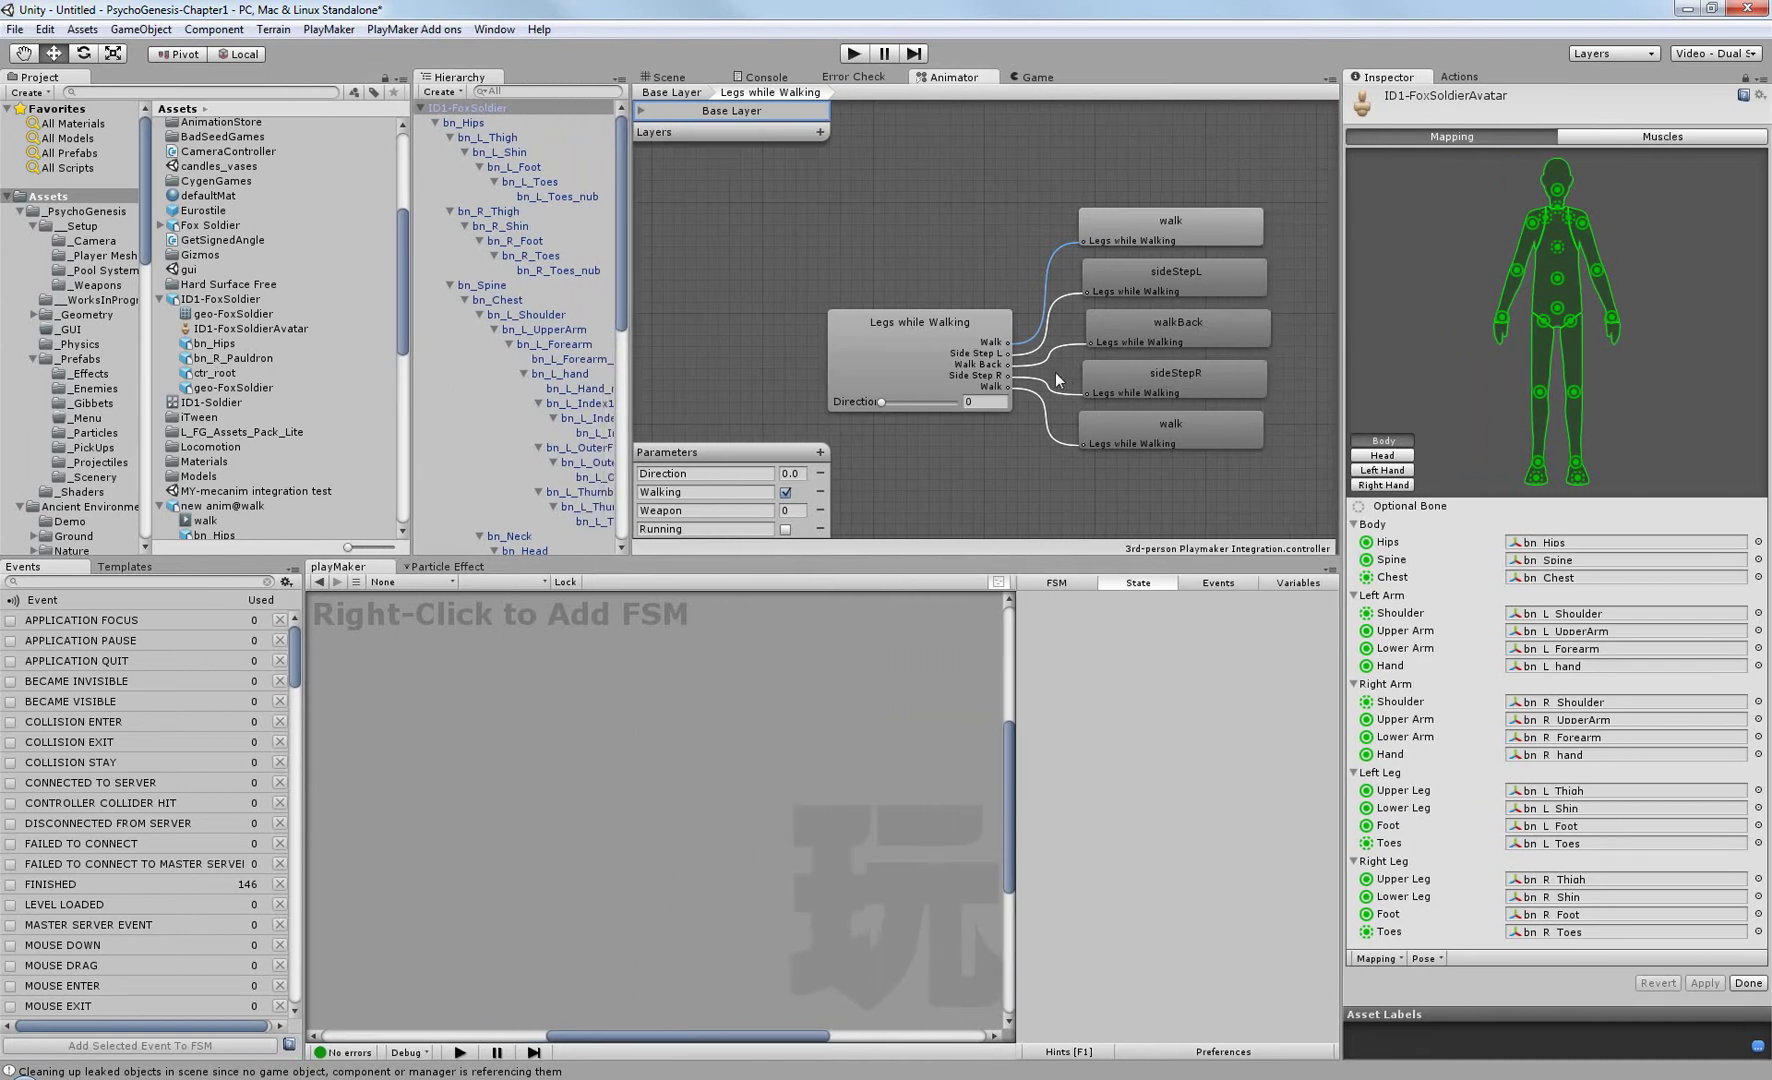
middle_drag(1055, 372, 1006, 316)
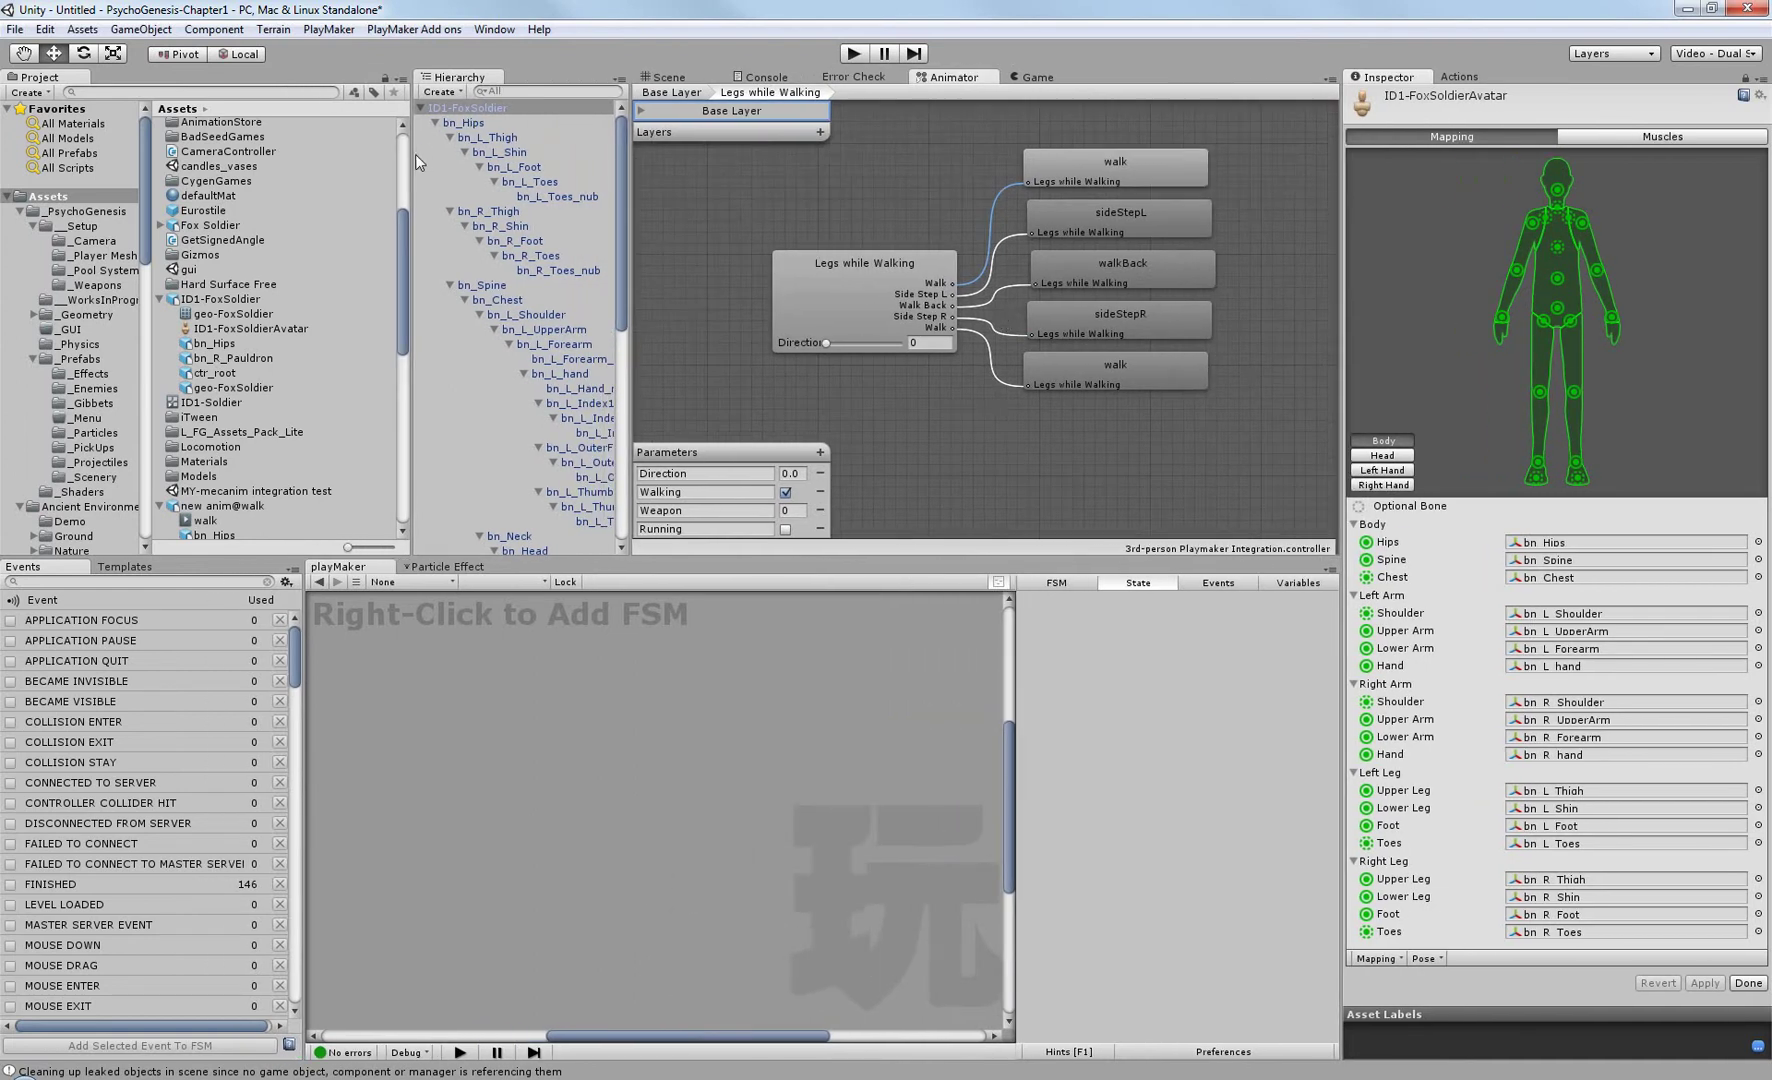
drag(415, 154, 337, 154)
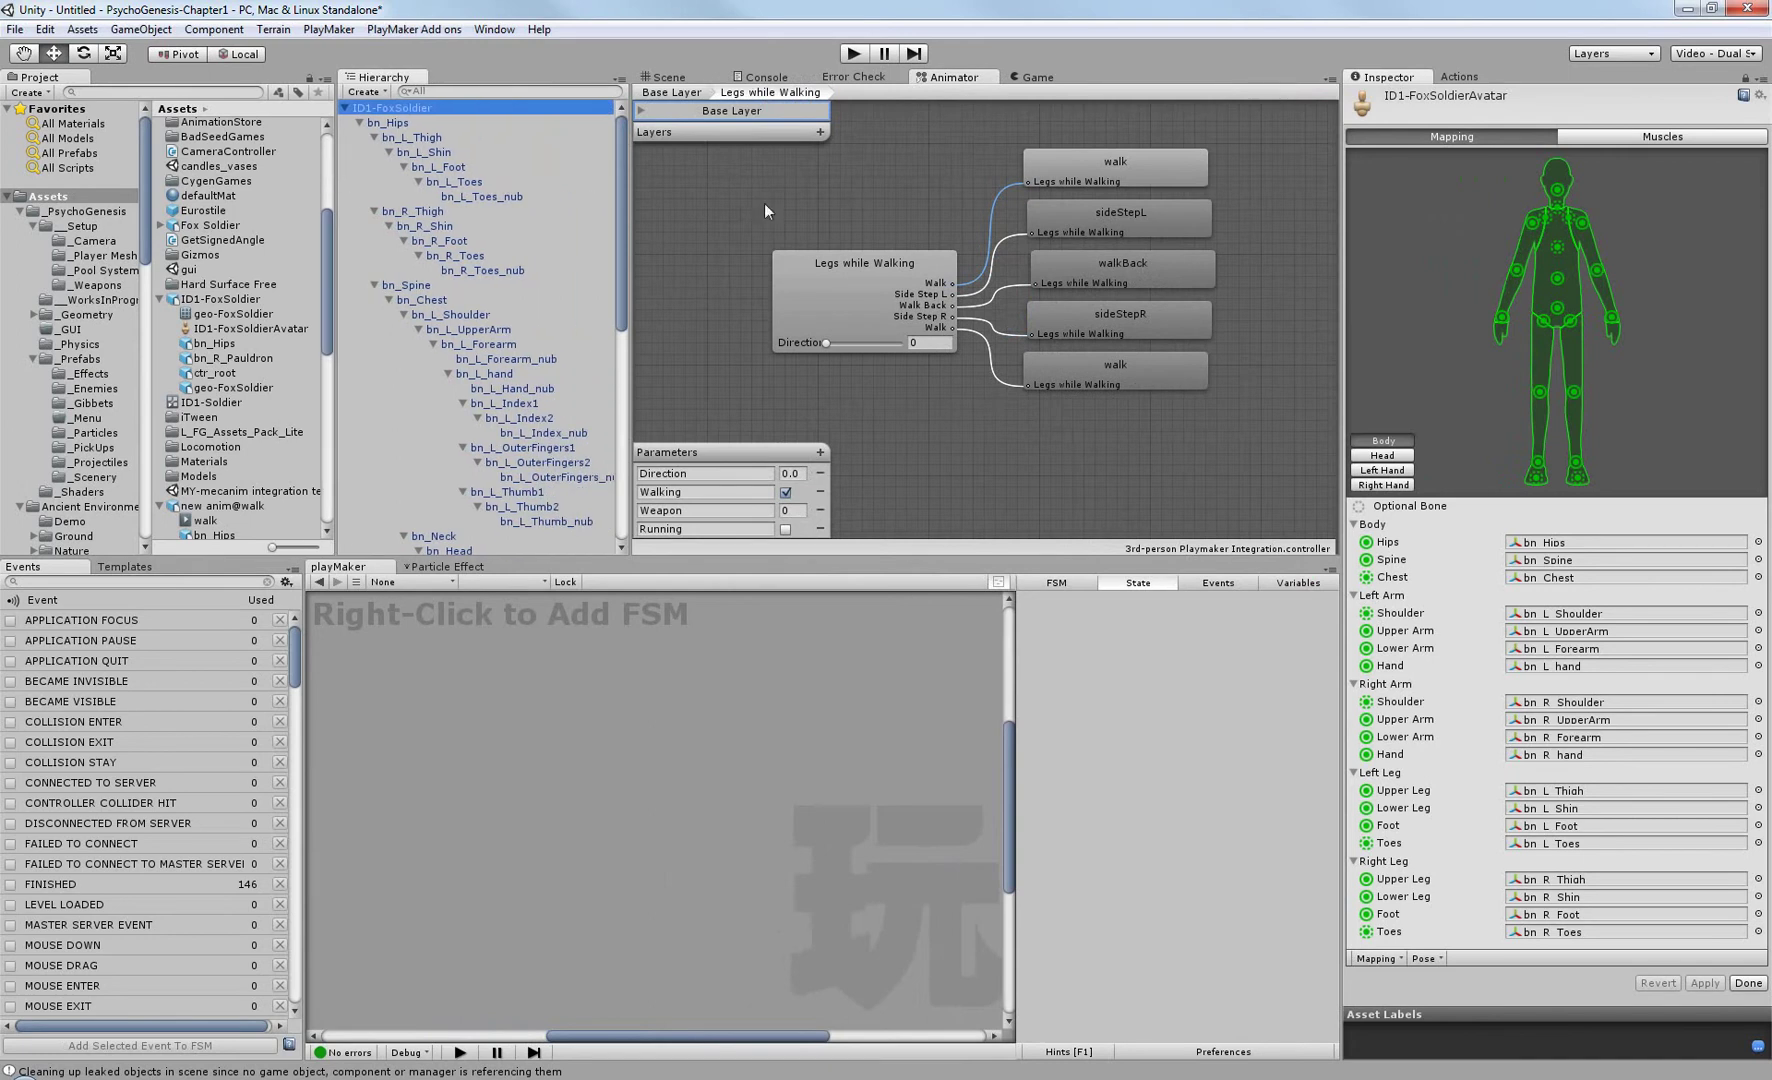
drag(630, 205, 488, 227)
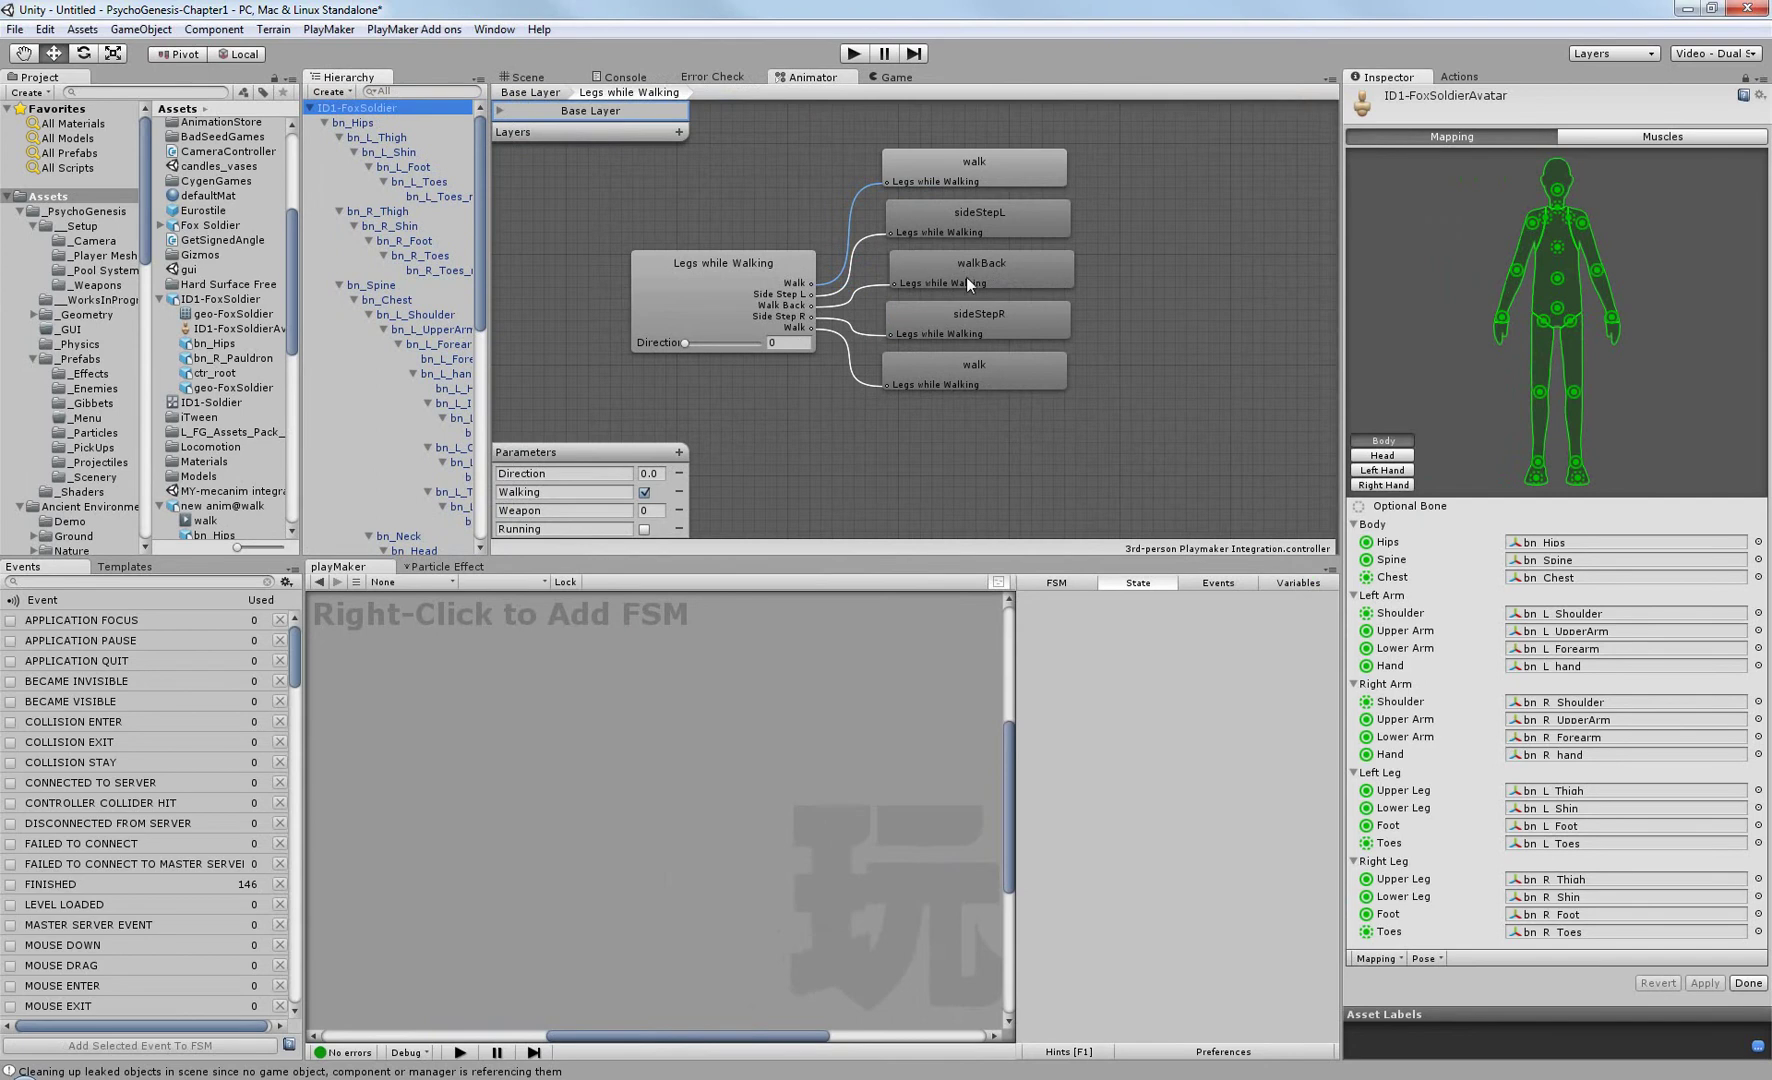
middle_drag(840, 347, 874, 369)
Finish avatar configuration, spin the fox preview, and show the Game view of the fox on the floor.
click(1750, 982)
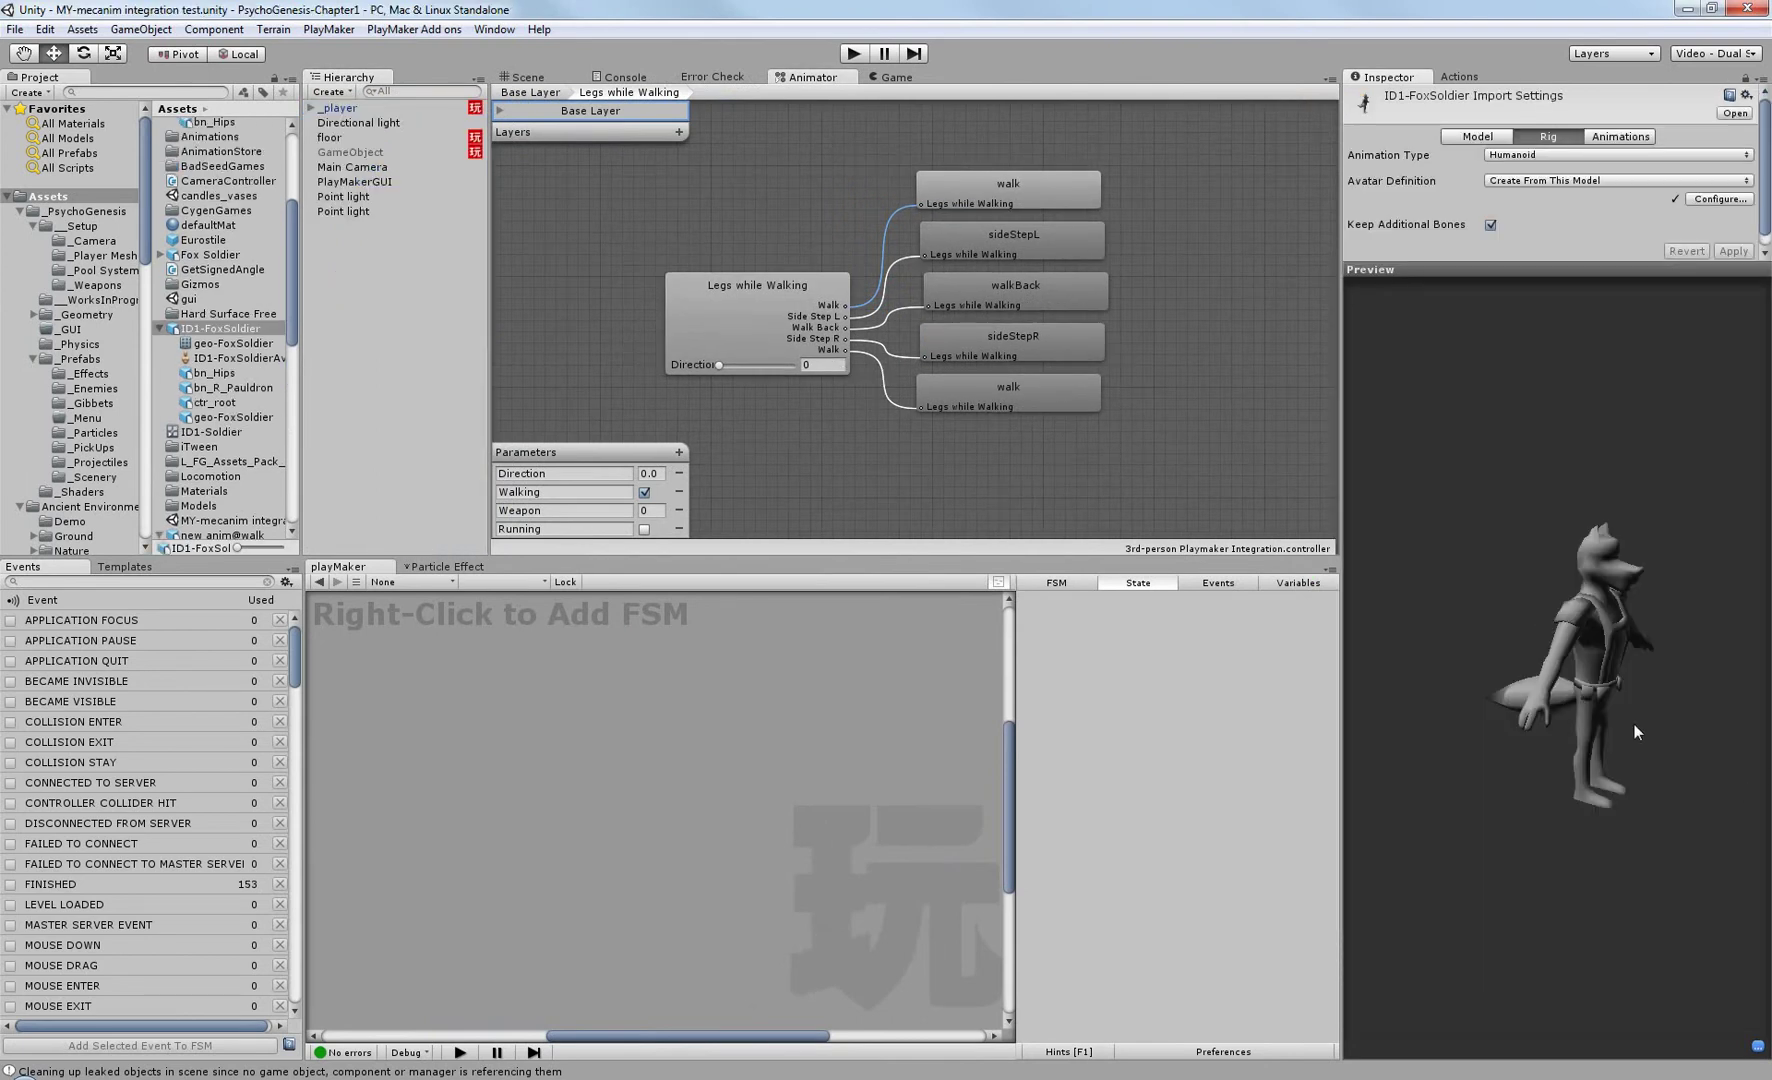
drag(1634, 724, 1460, 700)
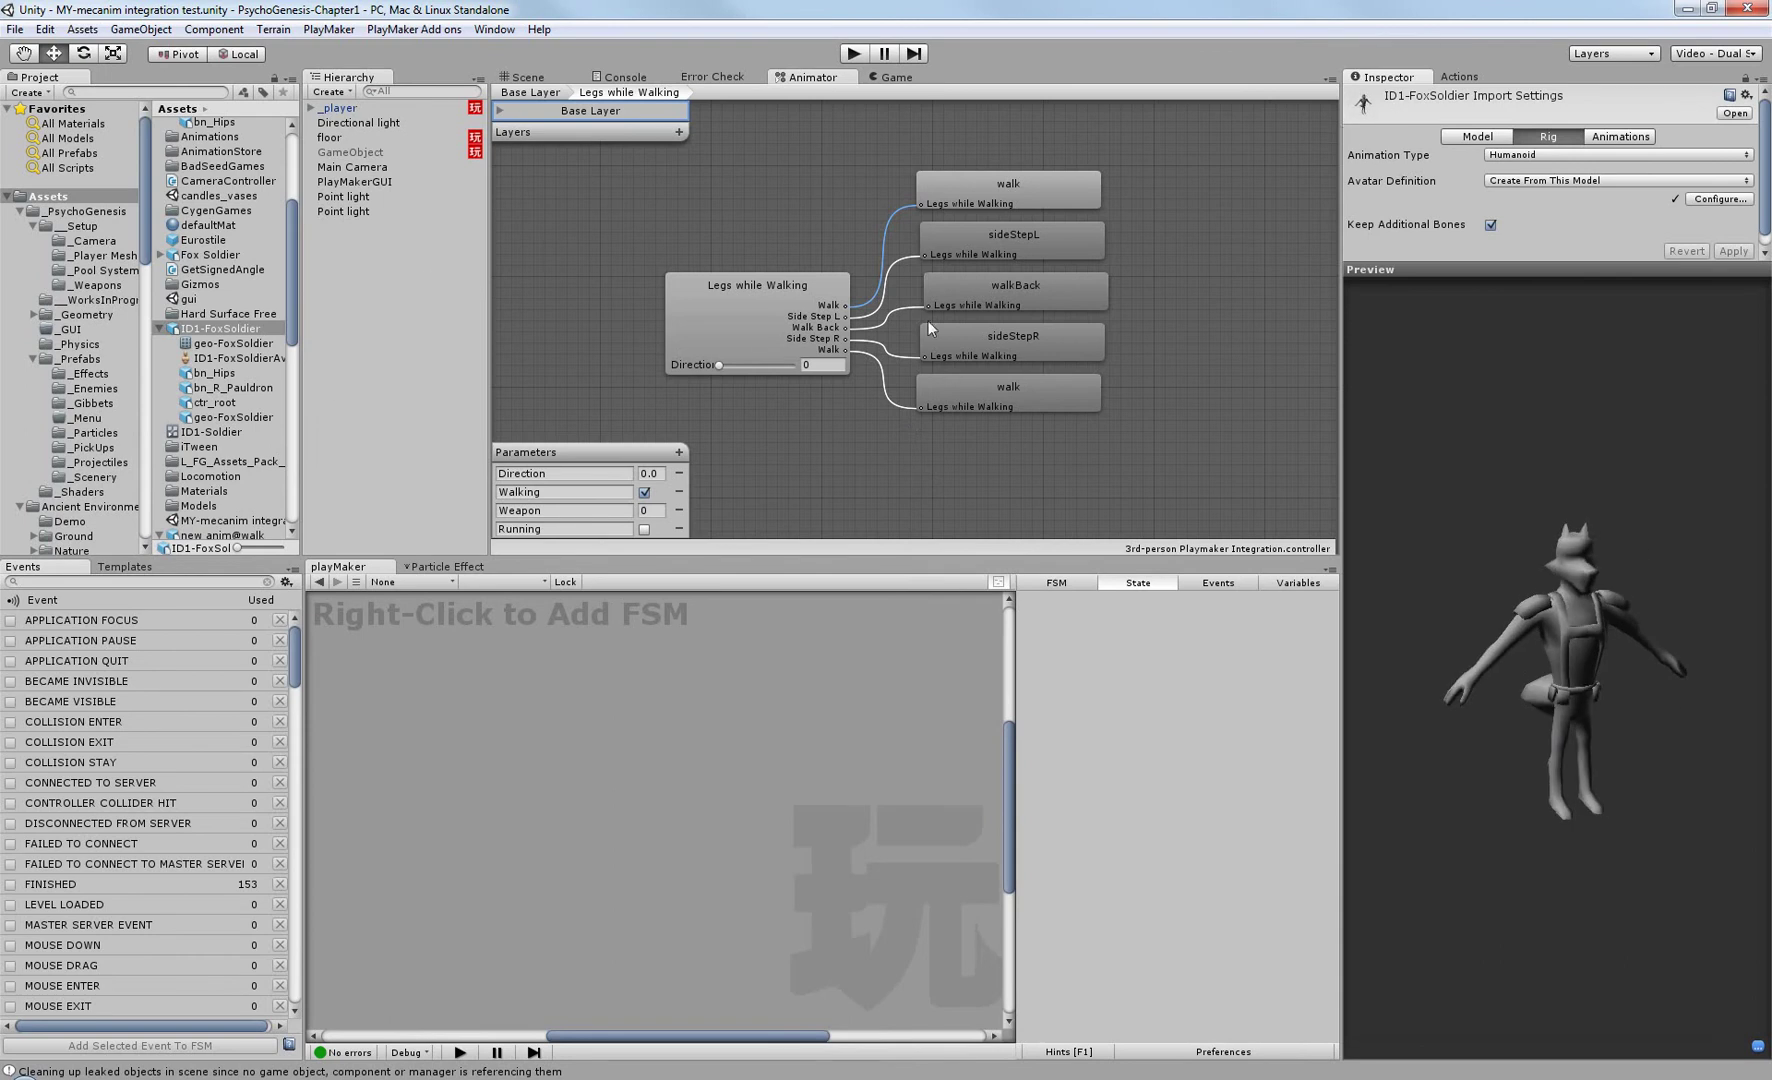
middle_drag(912, 313, 962, 327)
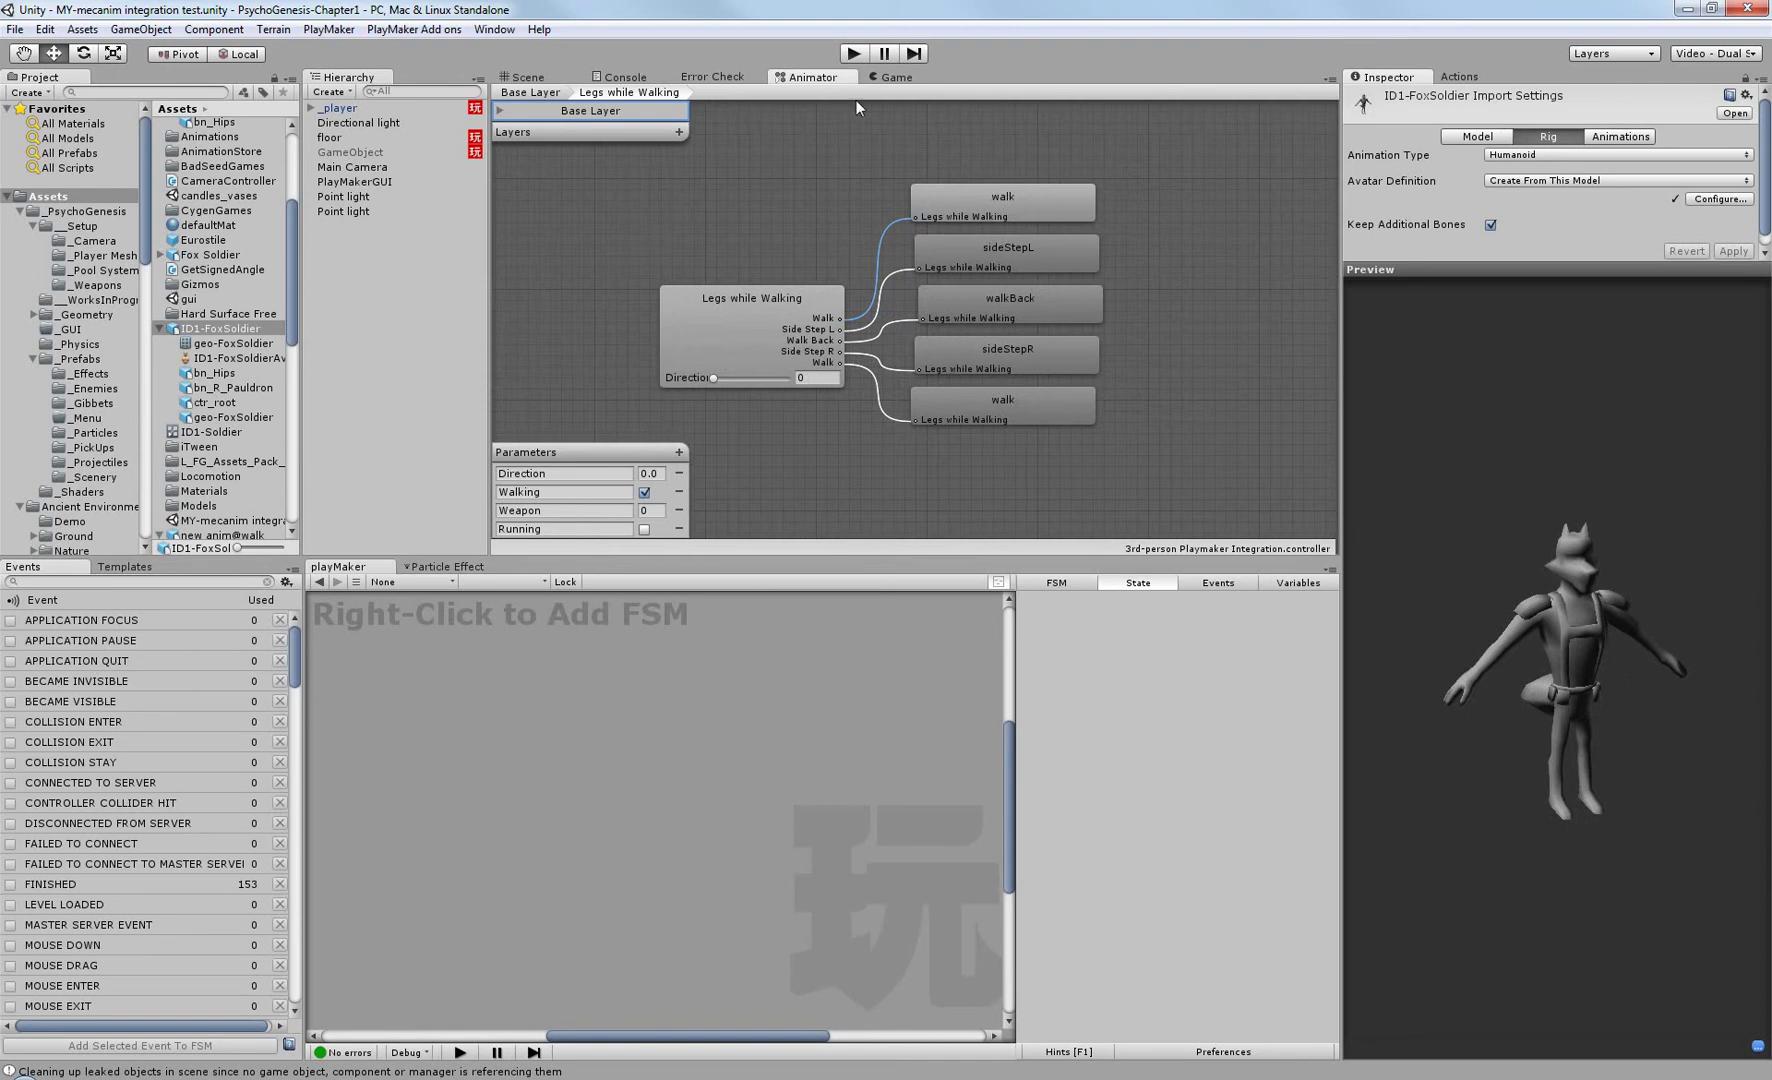
click(889, 76)
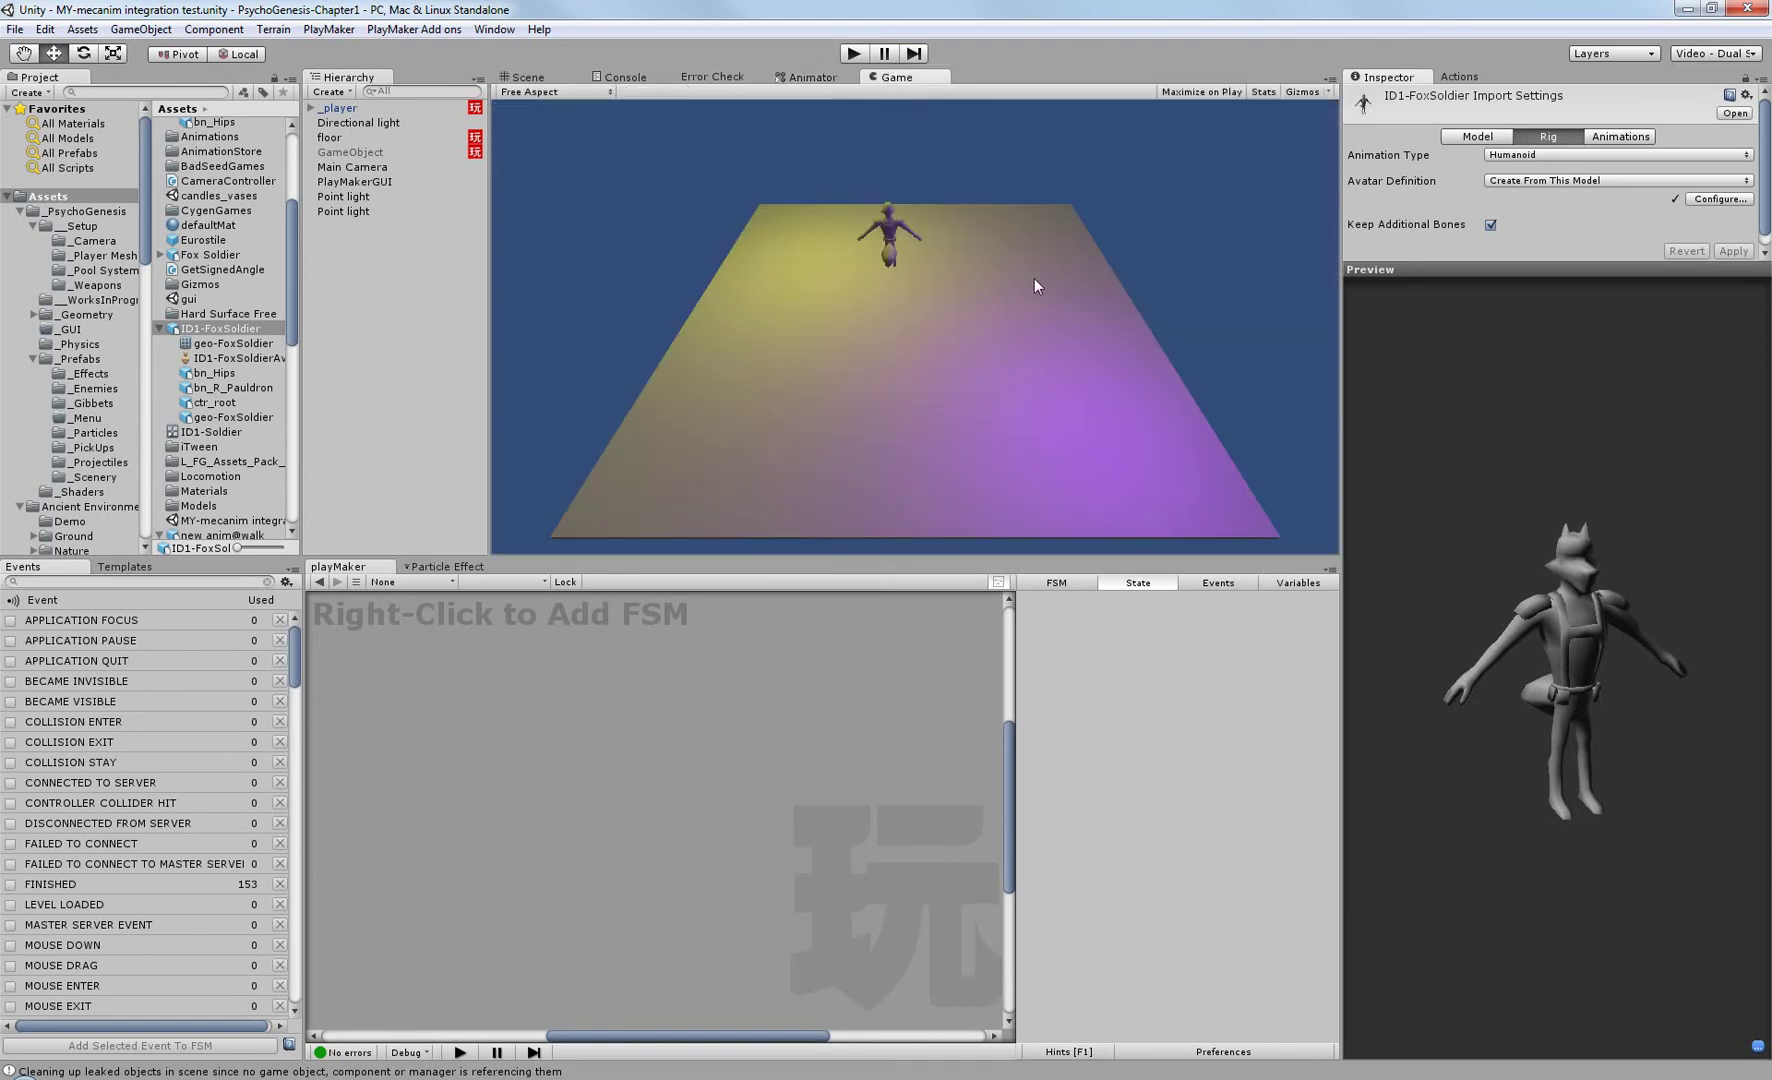